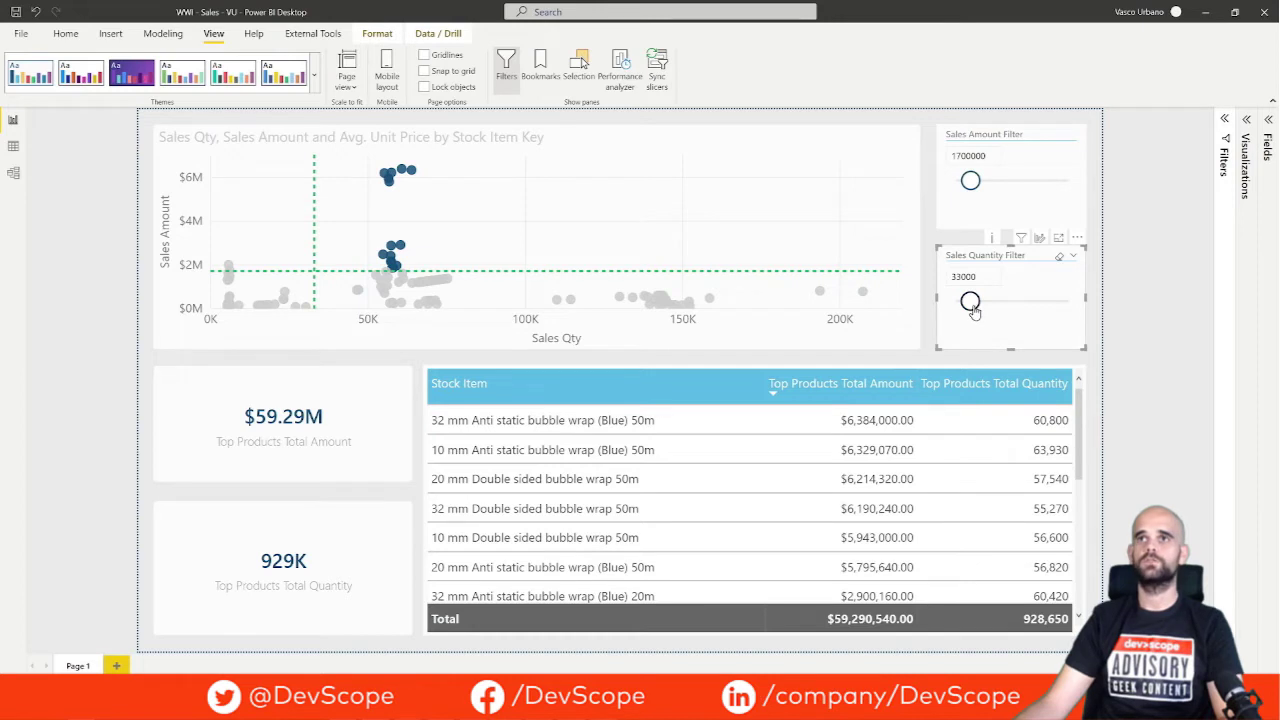
Raise the Sales Quantity threshold past 47100 and the Sales Amount threshold to 2,500,000
{"action": "left_click_drag", "start_coordinate": [972, 306], "coordinate": [977, 305]}
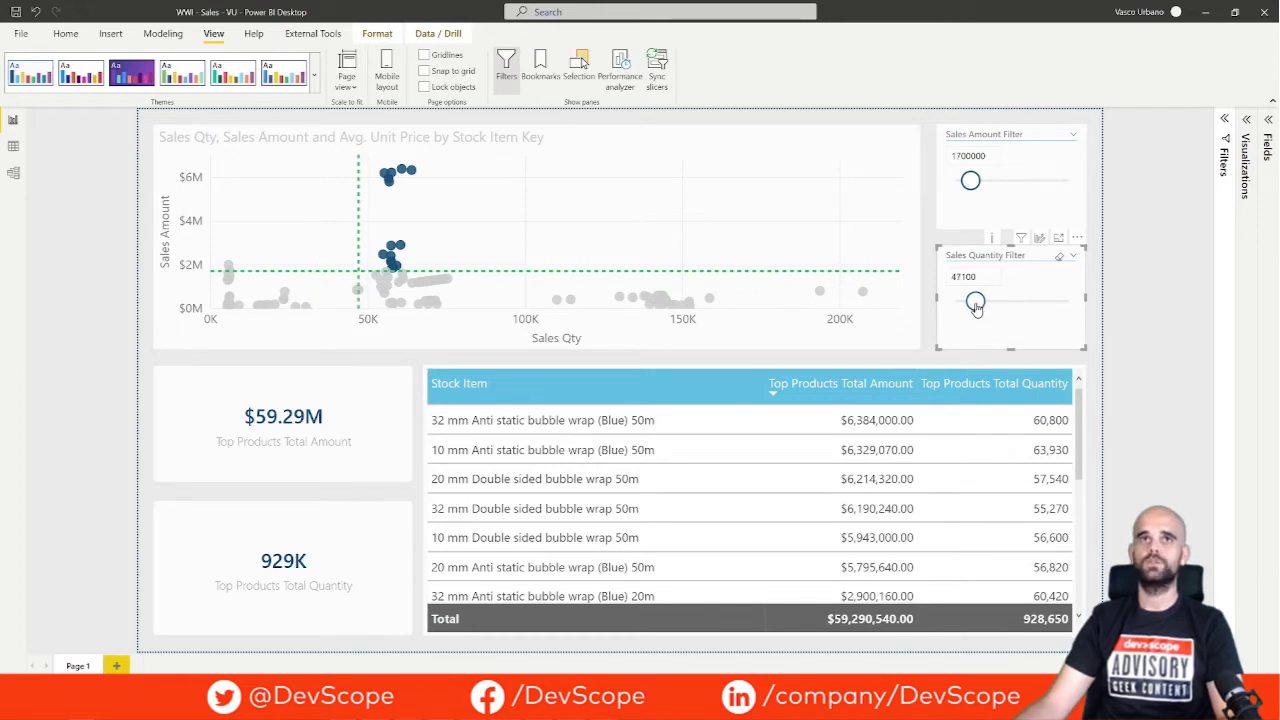
{"action": "left_click_drag", "start_coordinate": [970, 182], "coordinate": [977, 181]}
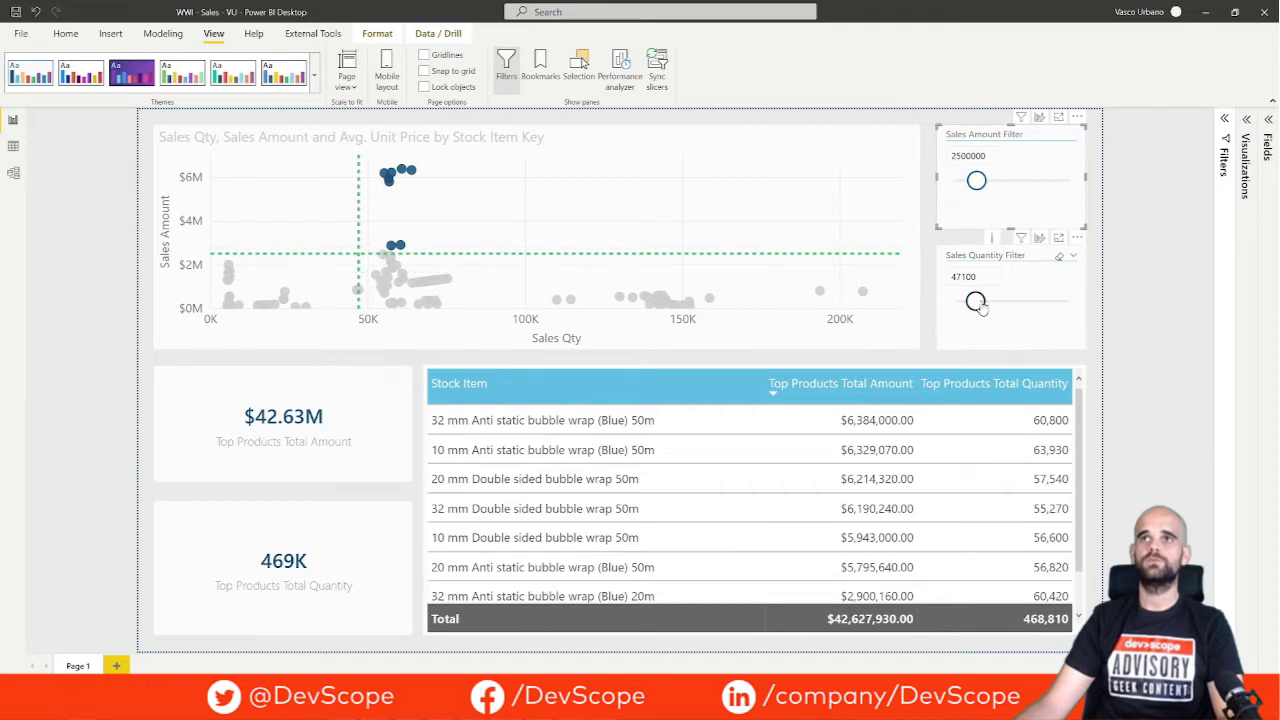
{"action": "left_click_drag", "start_coordinate": [980, 306], "coordinate": [979, 302]}
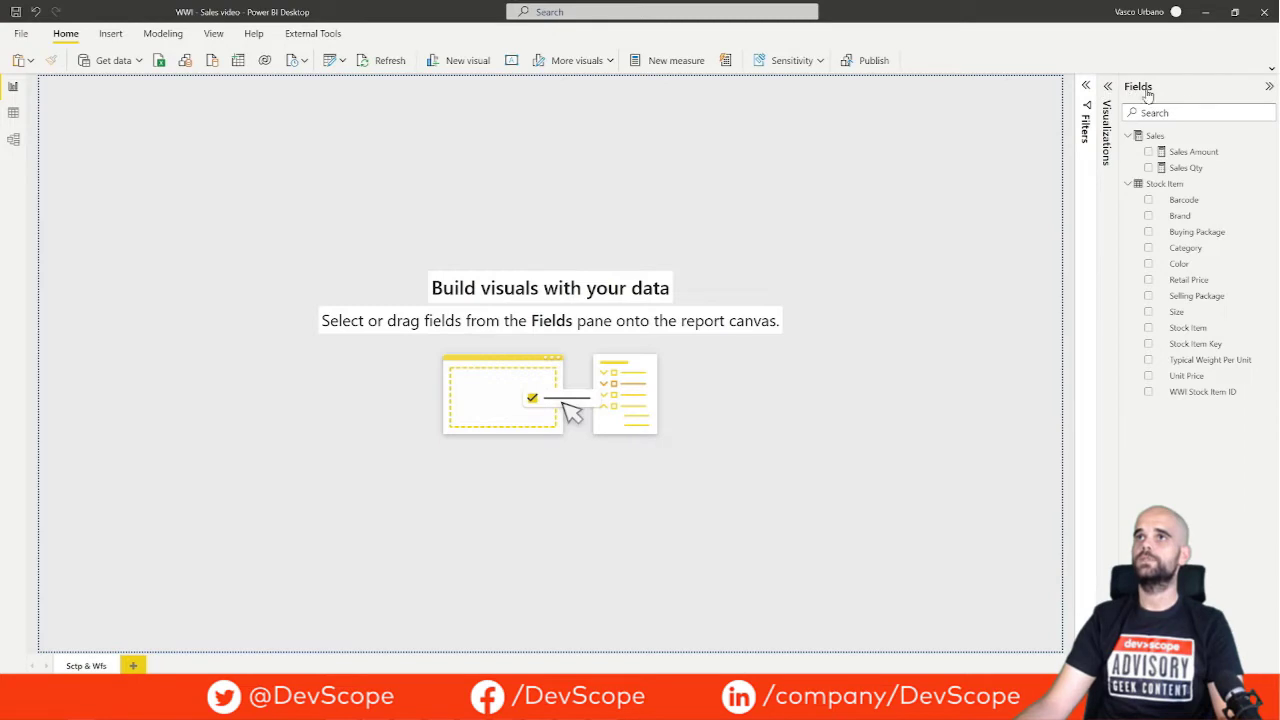
Add a scatter chart to the page and expand the Sales table's fields
{"action": "left_click", "coordinate": [1269, 88]}
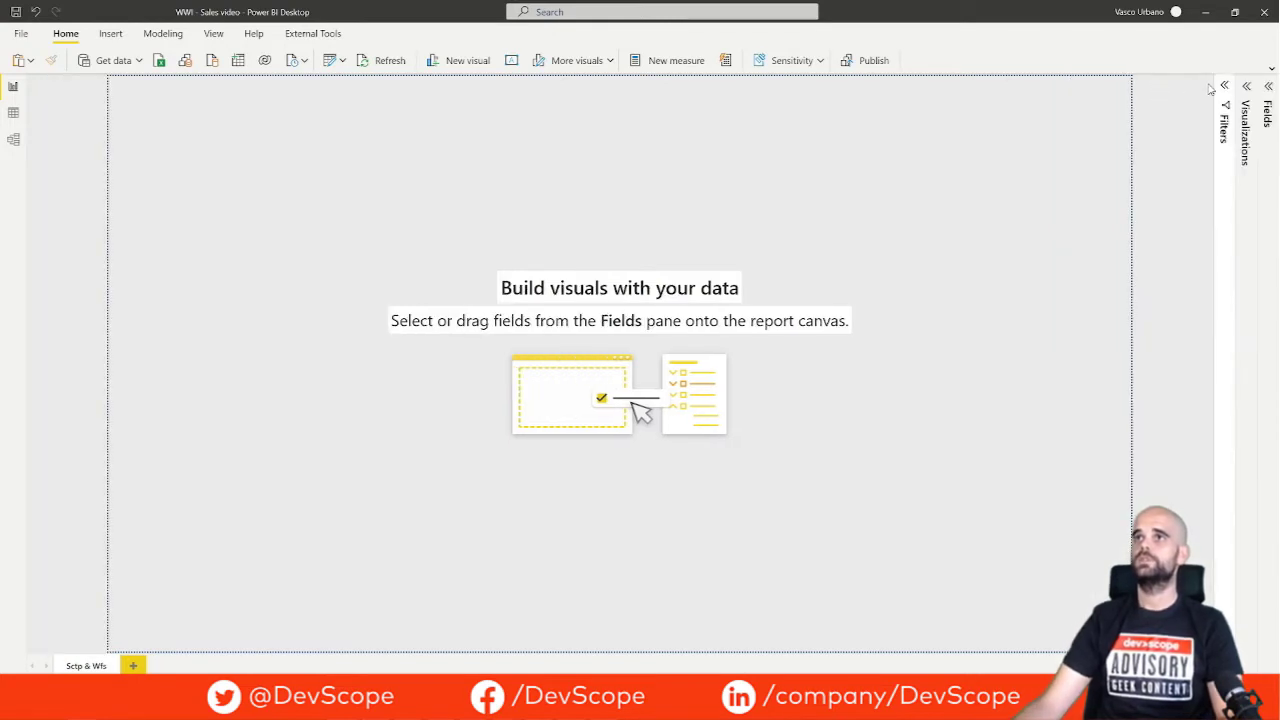
{"action": "left_click", "coordinate": [1245, 90]}
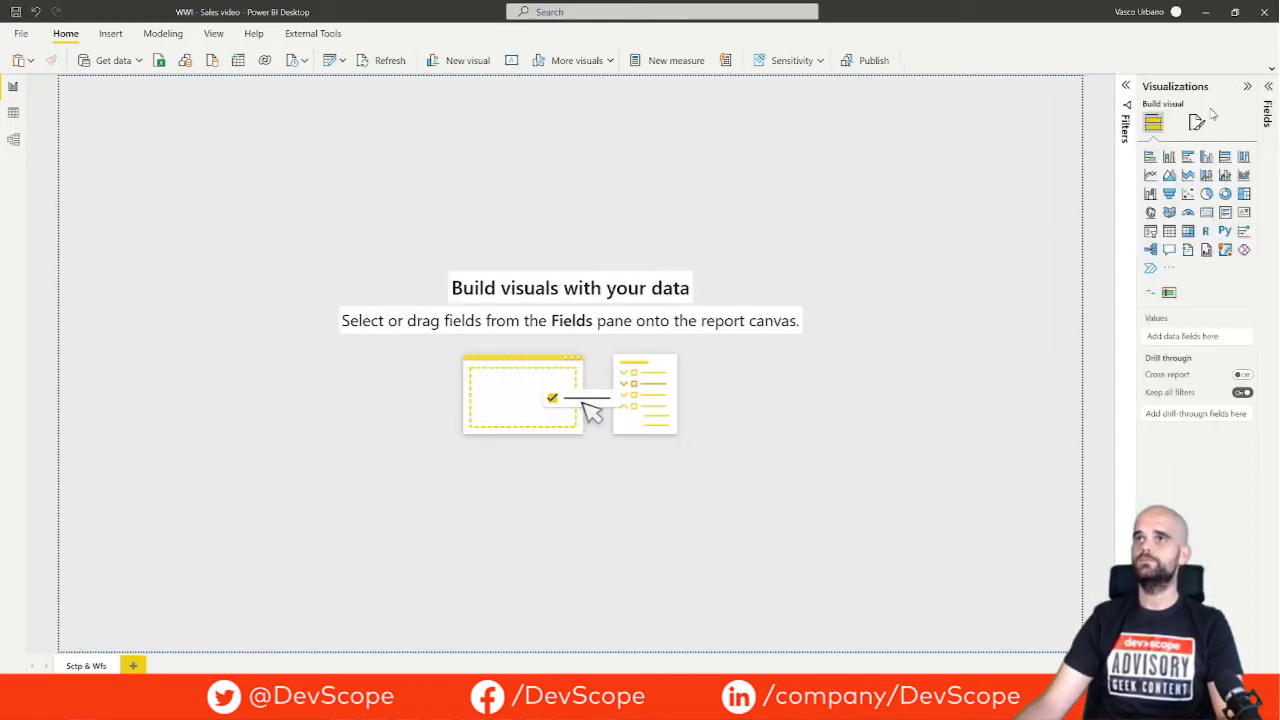
{"action": "left_click", "coordinate": [1187, 194]}
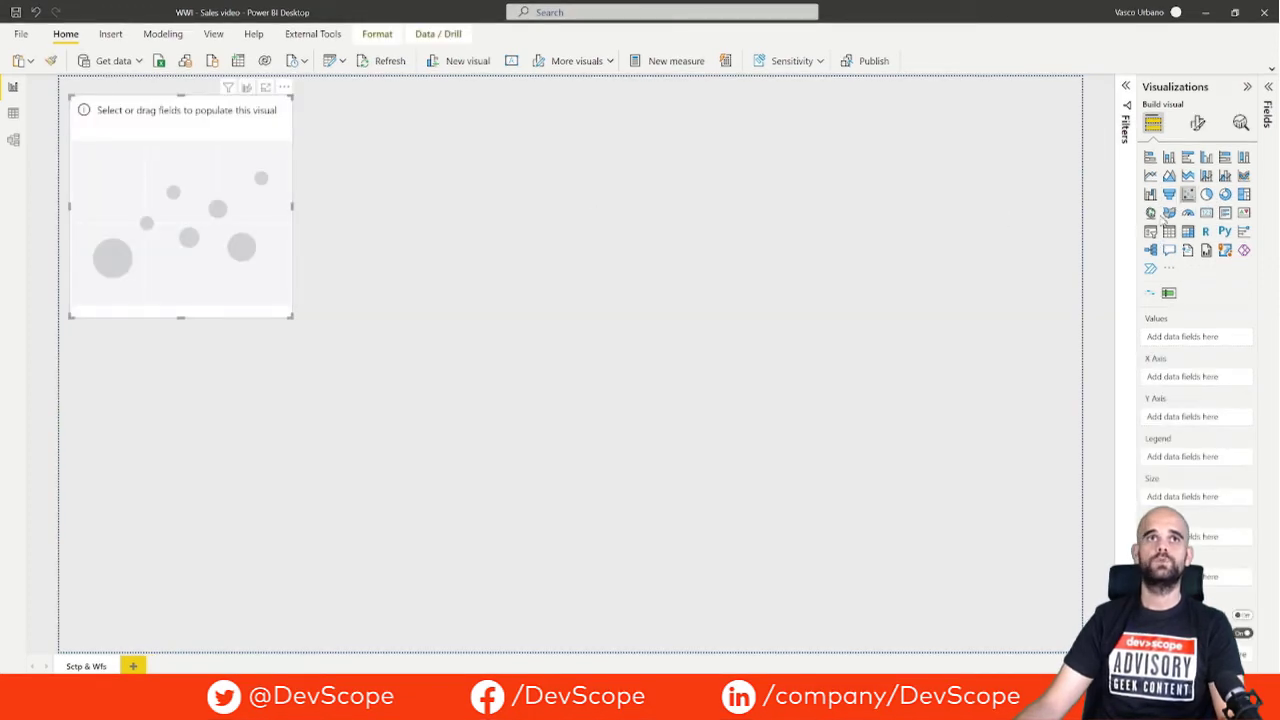
{"action": "left_click", "coordinate": [1268, 100]}
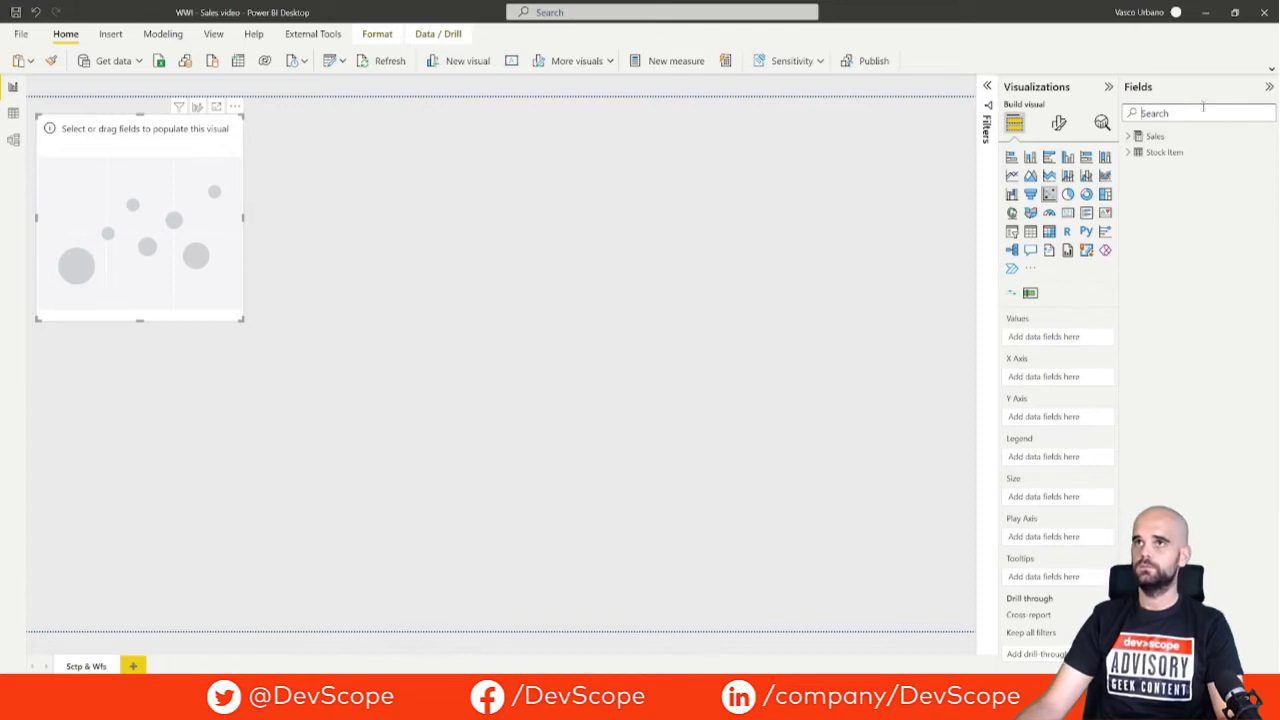
{"action": "left_click", "coordinate": [1132, 138]}
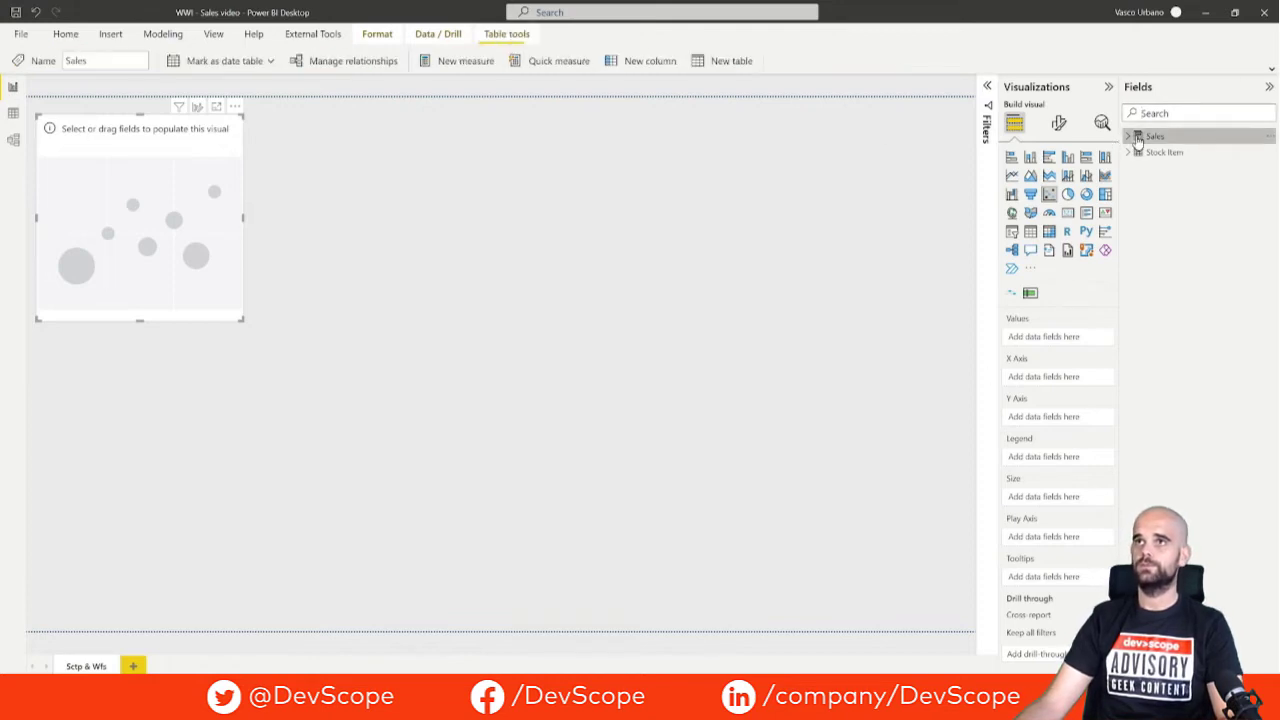
{"action": "left_click", "coordinate": [1128, 137]}
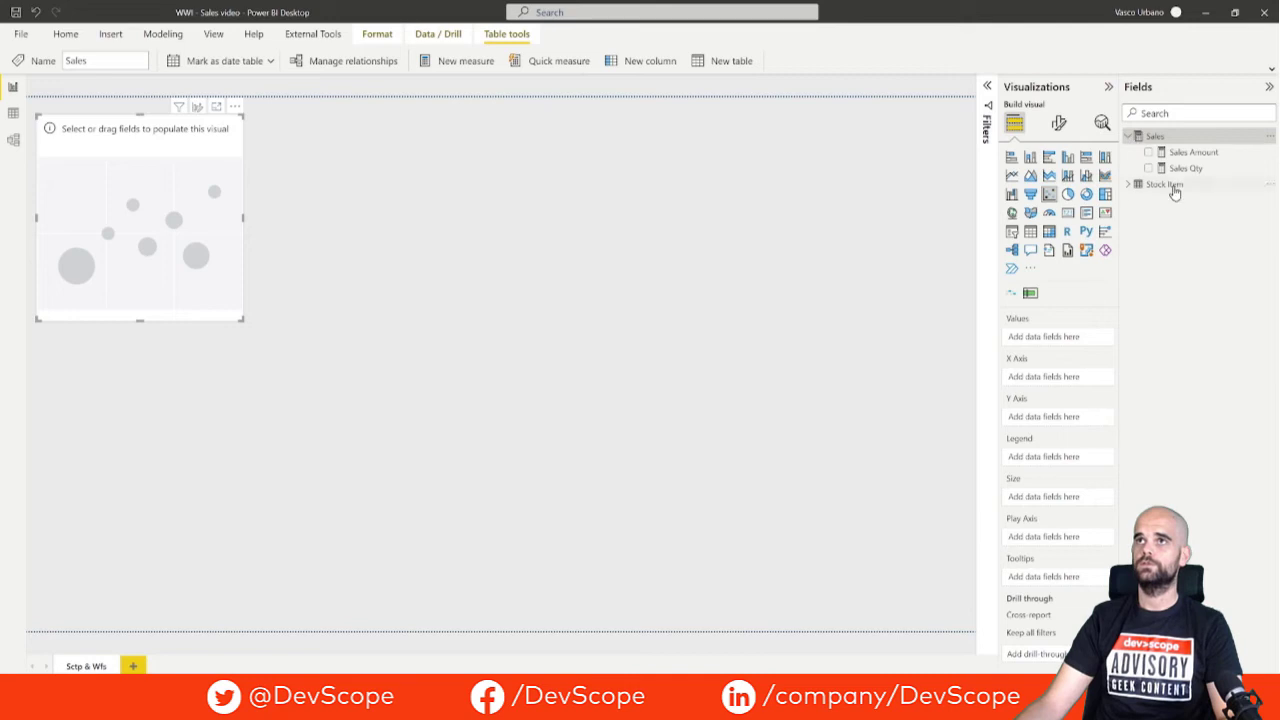
Plot Sales Qty on X, Sales Amount on Y and Stock Item Key as values, then enlarge the chart
{"action": "left_click_drag", "start_coordinate": [1187, 176], "coordinate": [1040, 410]}
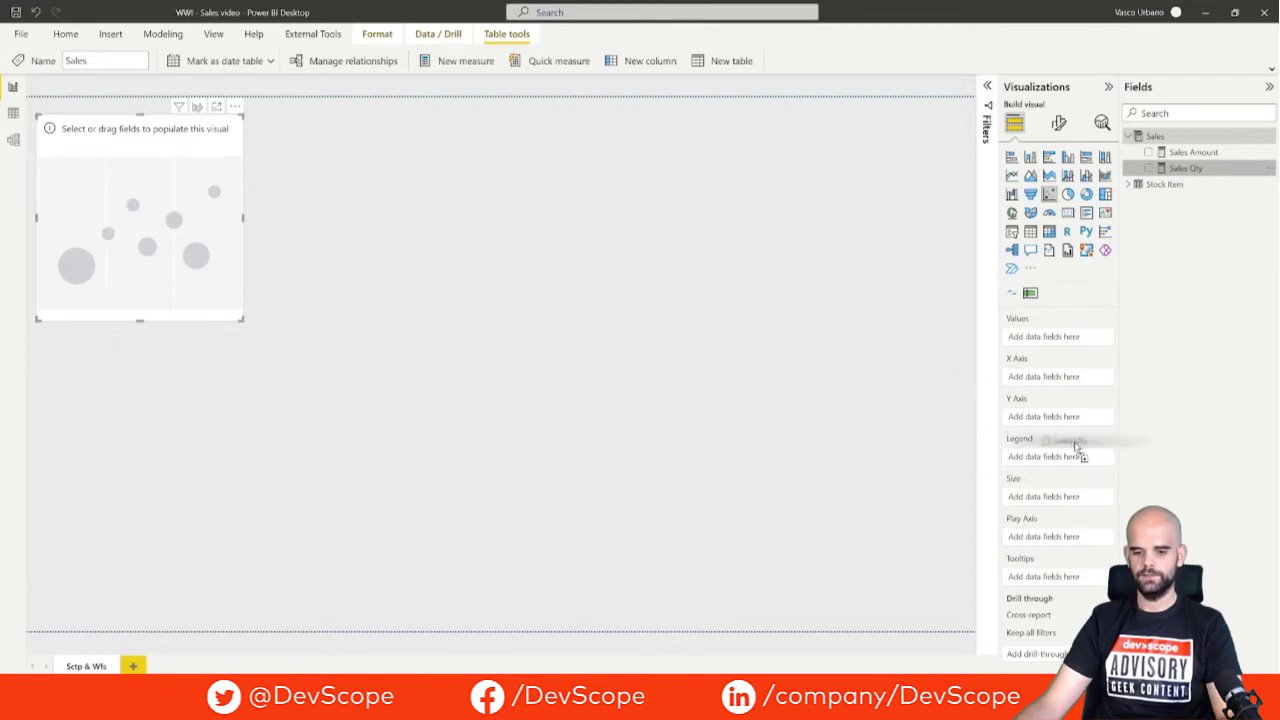
{"action": "mouse_move", "coordinate": [1040, 405]}
{"action": "left_mouse_down"}
{"action": "mouse_move", "coordinate": [1066, 402]}
{"action": "mouse_move", "coordinate": [1066, 379]}
{"action": "left_mouse_up"}
{"action": "left_click_drag", "start_coordinate": [1190, 152], "coordinate": [1066, 424]}
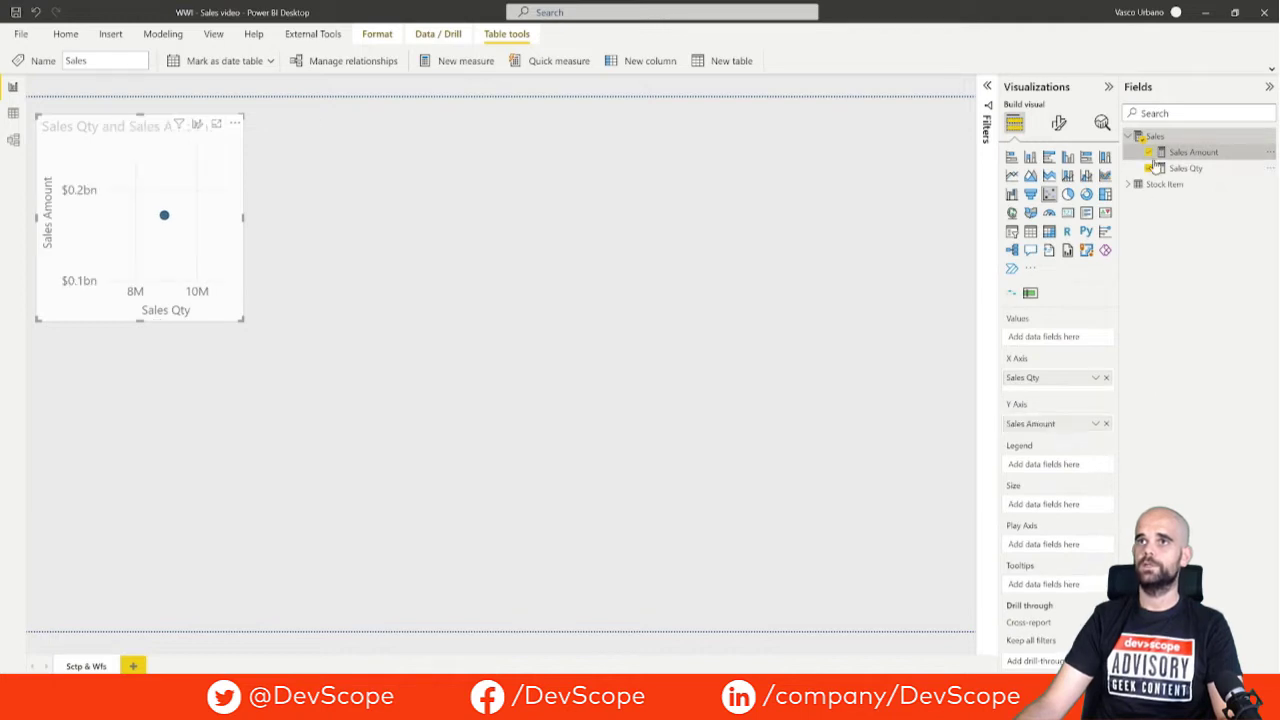
{"action": "left_click", "coordinate": [1131, 187]}
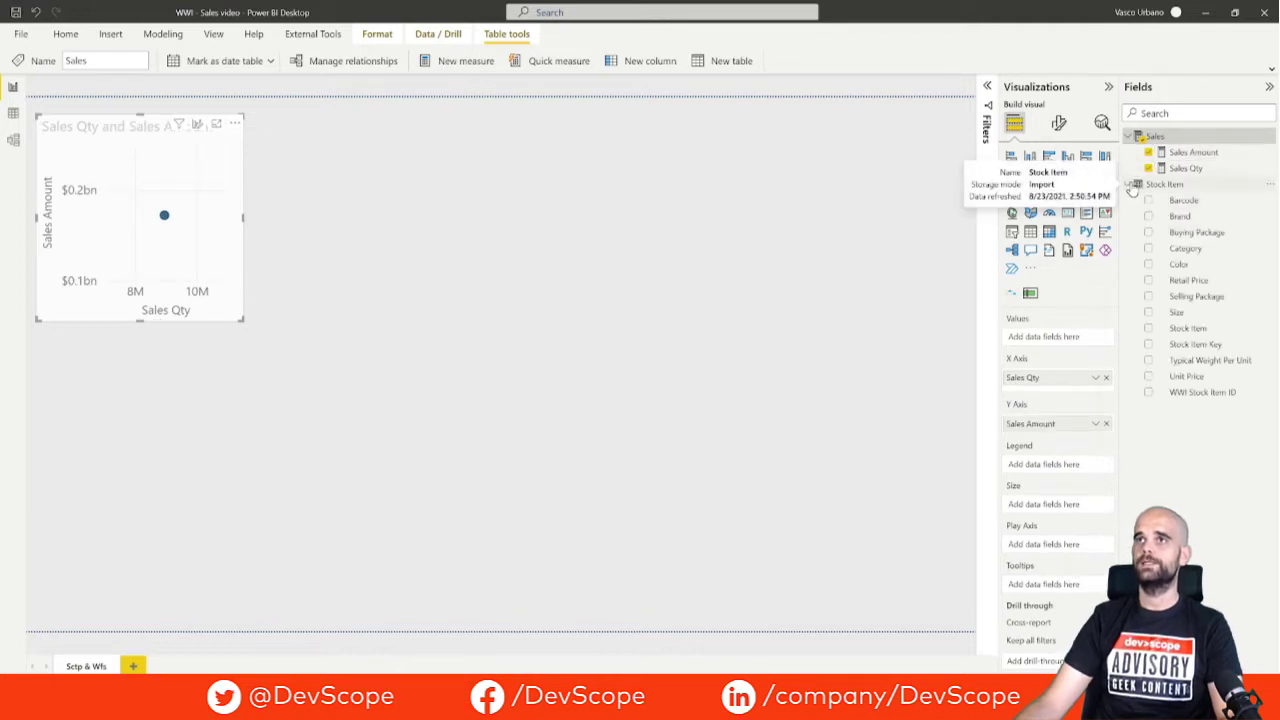
{"action": "left_click_drag", "start_coordinate": [1190, 348], "coordinate": [1050, 337]}
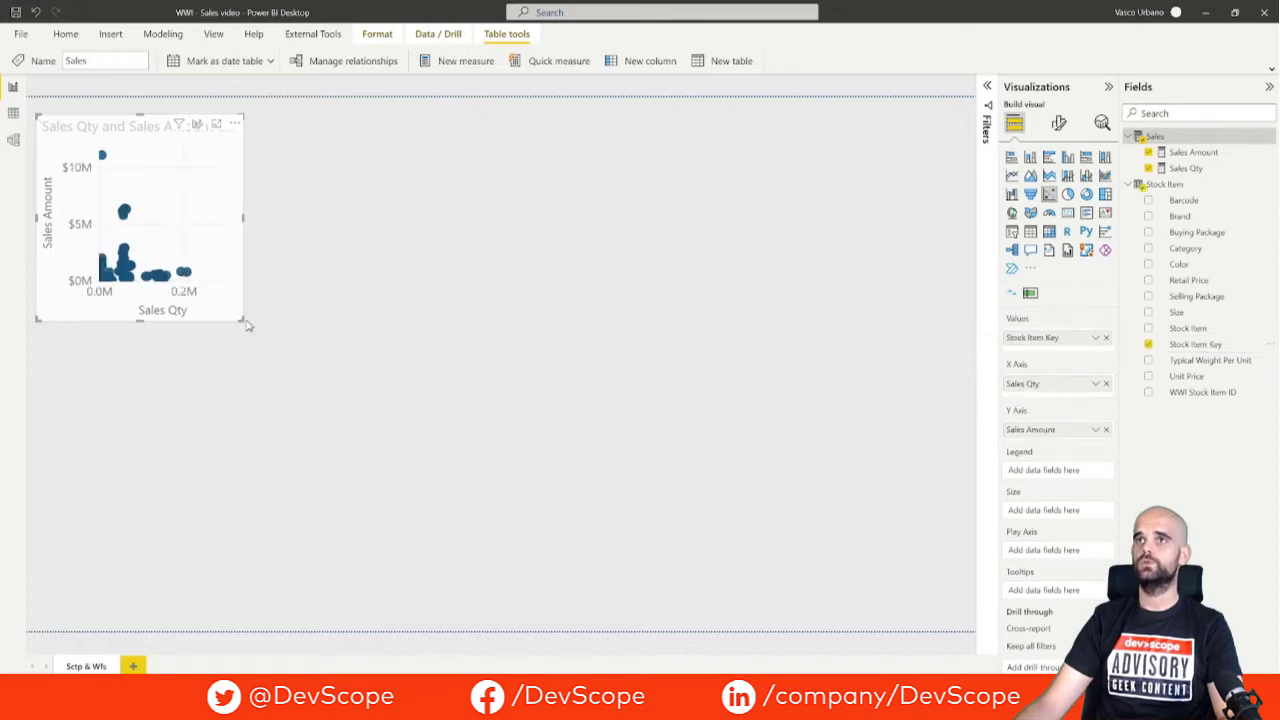
{"action": "mouse_move", "coordinate": [240, 318]}
{"action": "left_mouse_down"}
{"action": "mouse_move", "coordinate": [780, 346]}
{"action": "mouse_move", "coordinate": [762, 353]}
{"action": "left_mouse_up"}
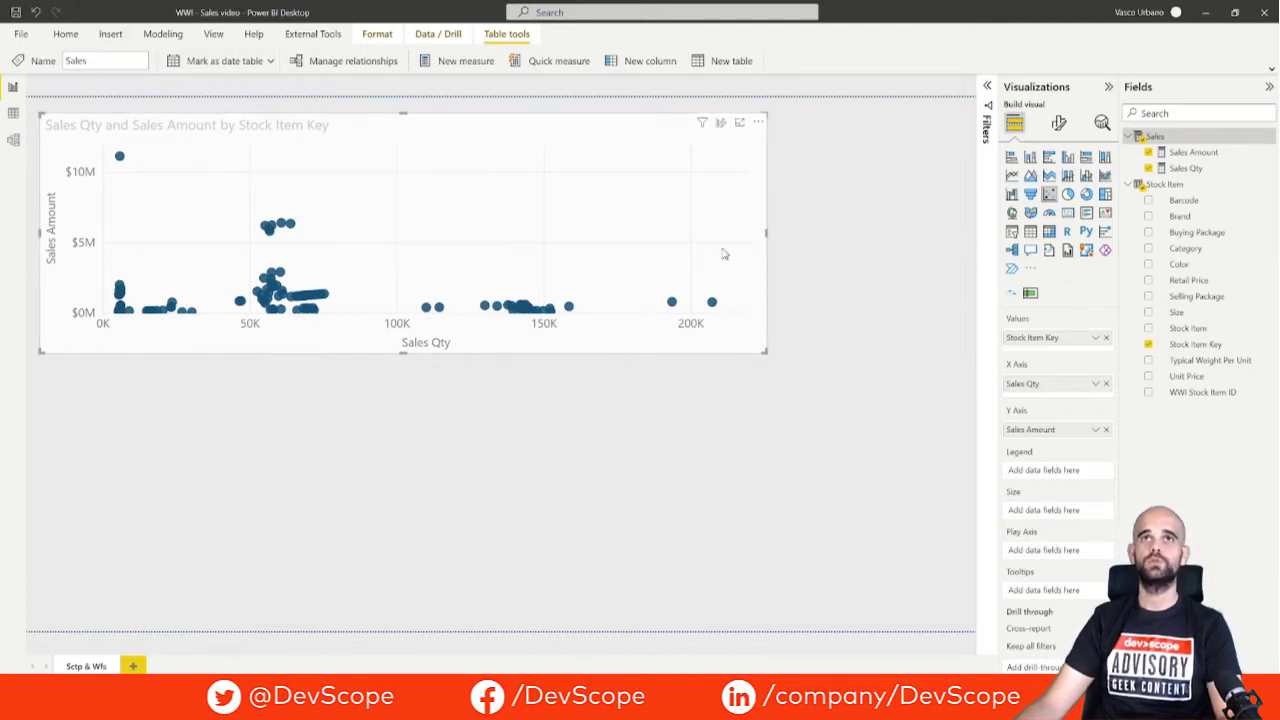
Create the whole-number 'Sales Amount Filter' parameter with maximum 15000000 and an automatic slicer
{"action": "left_click", "coordinate": [856, 280]}
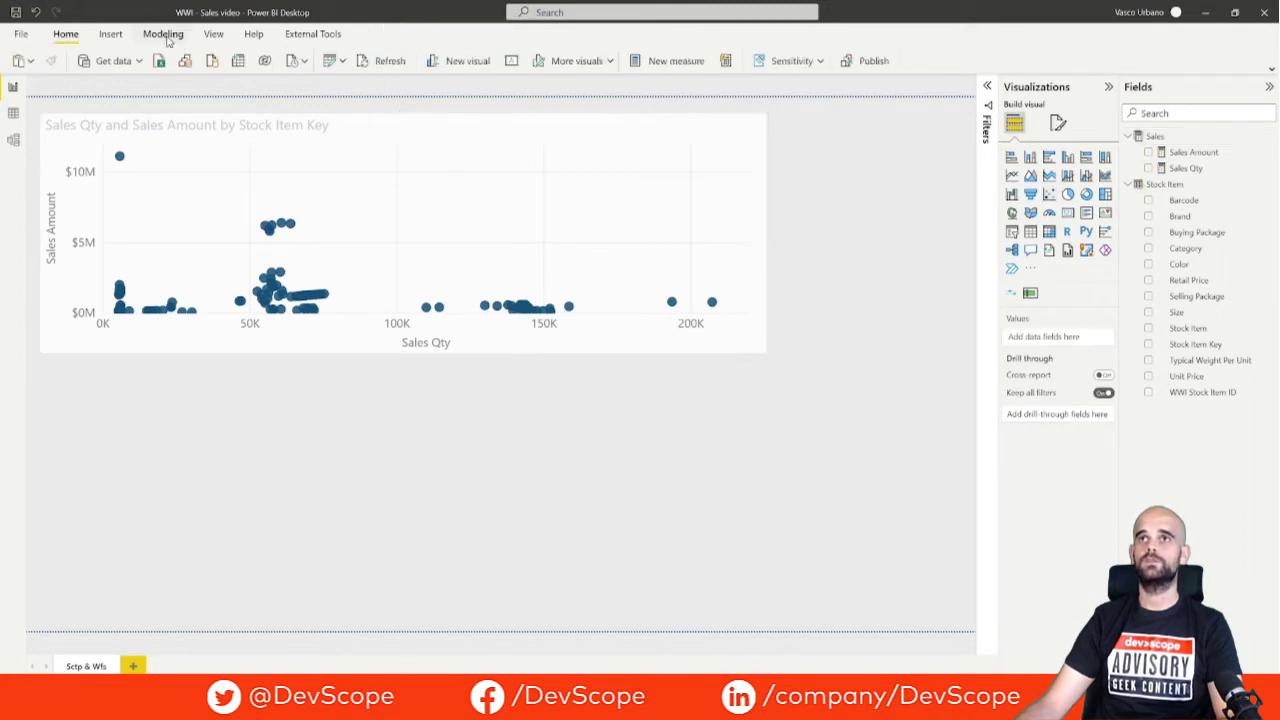
{"action": "left_click", "coordinate": [166, 36]}
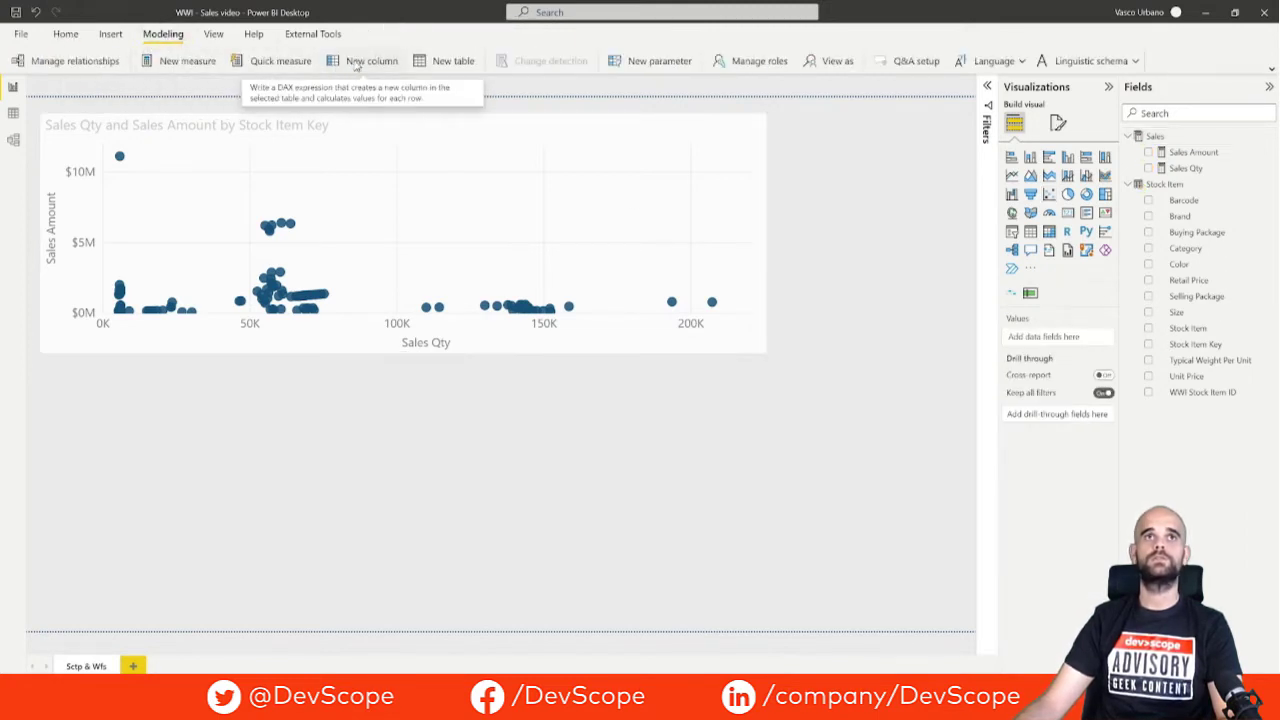
{"action": "left_click", "coordinate": [645, 63]}
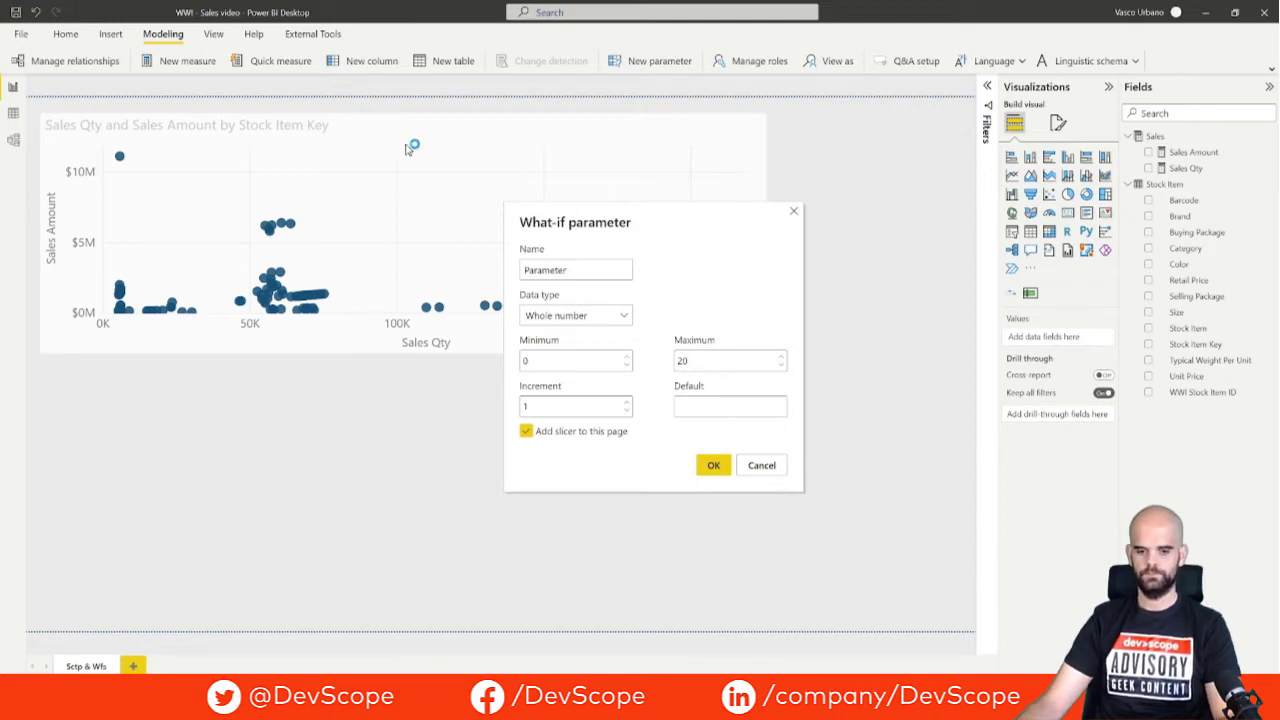
{"action": "left_click_drag", "start_coordinate": [594, 274], "coordinate": [520, 270]}
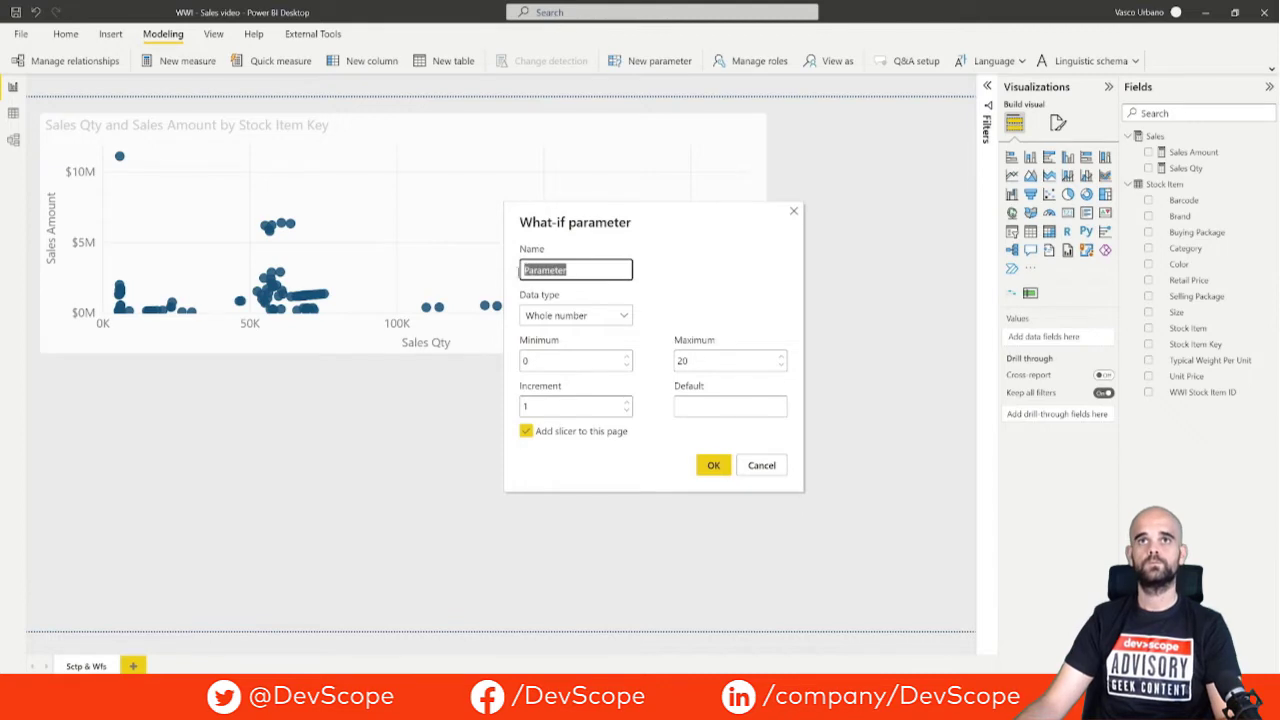
{"action": "type", "text": "Sales Amount Filter"}
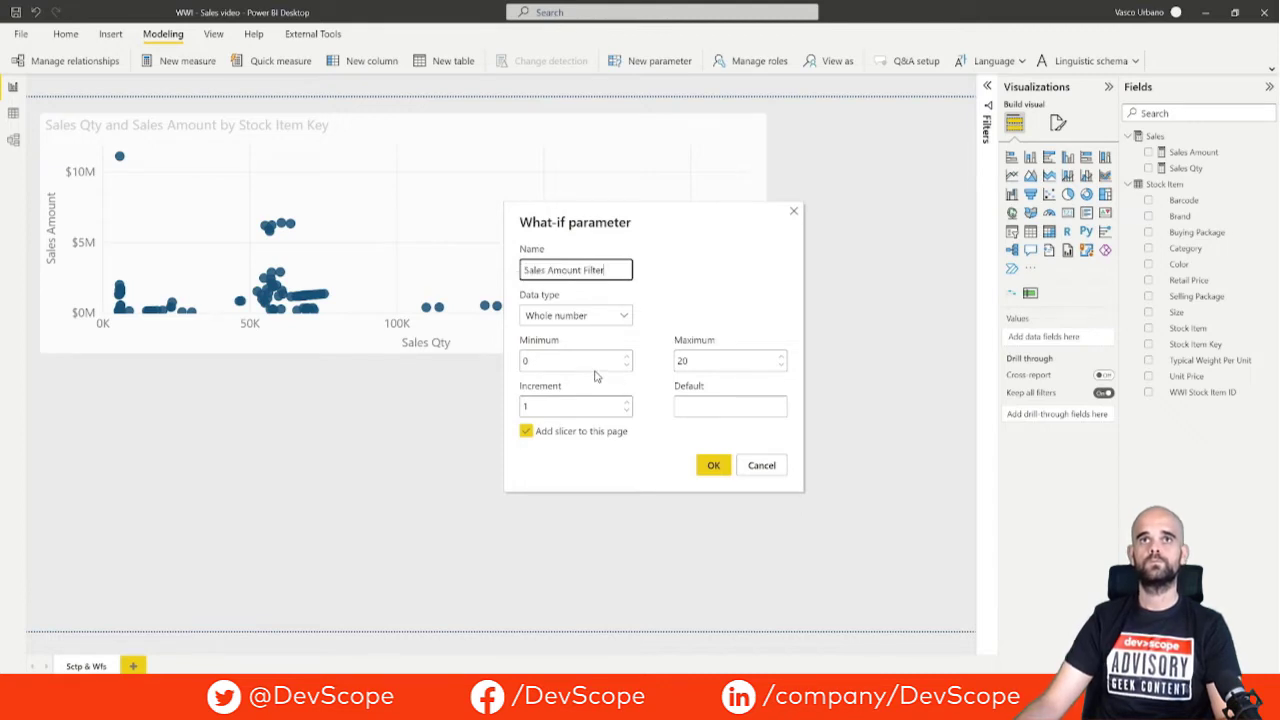
{"action": "left_click", "coordinate": [627, 315]}
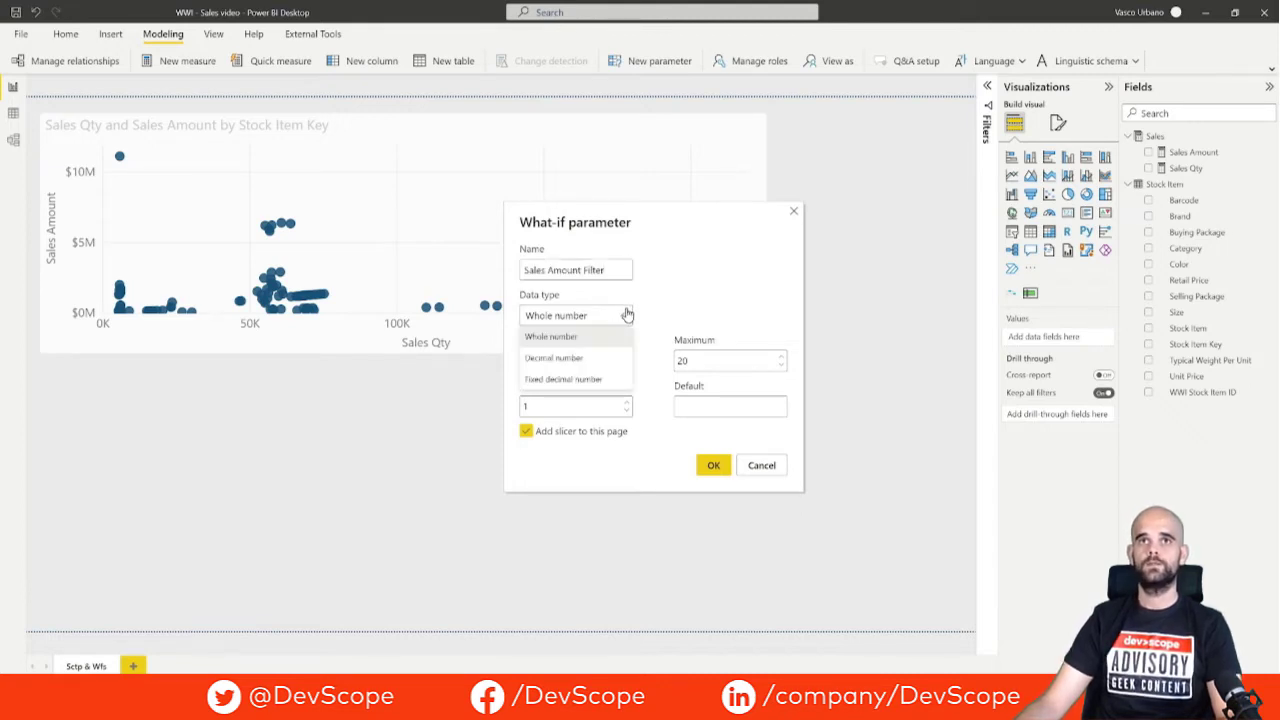
{"action": "left_click", "coordinate": [648, 325]}
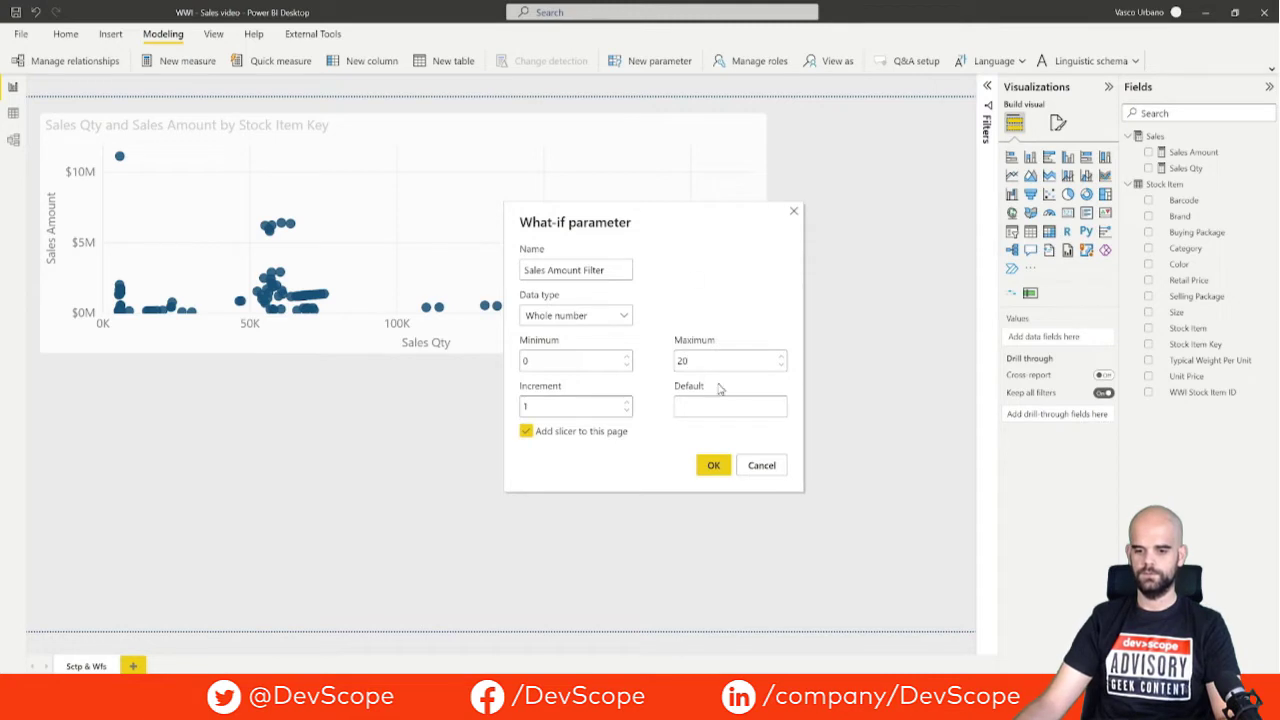
{"action": "left_click_drag", "start_coordinate": [700, 362], "coordinate": [668, 362]}
{"action": "type", "text": "15000000"}
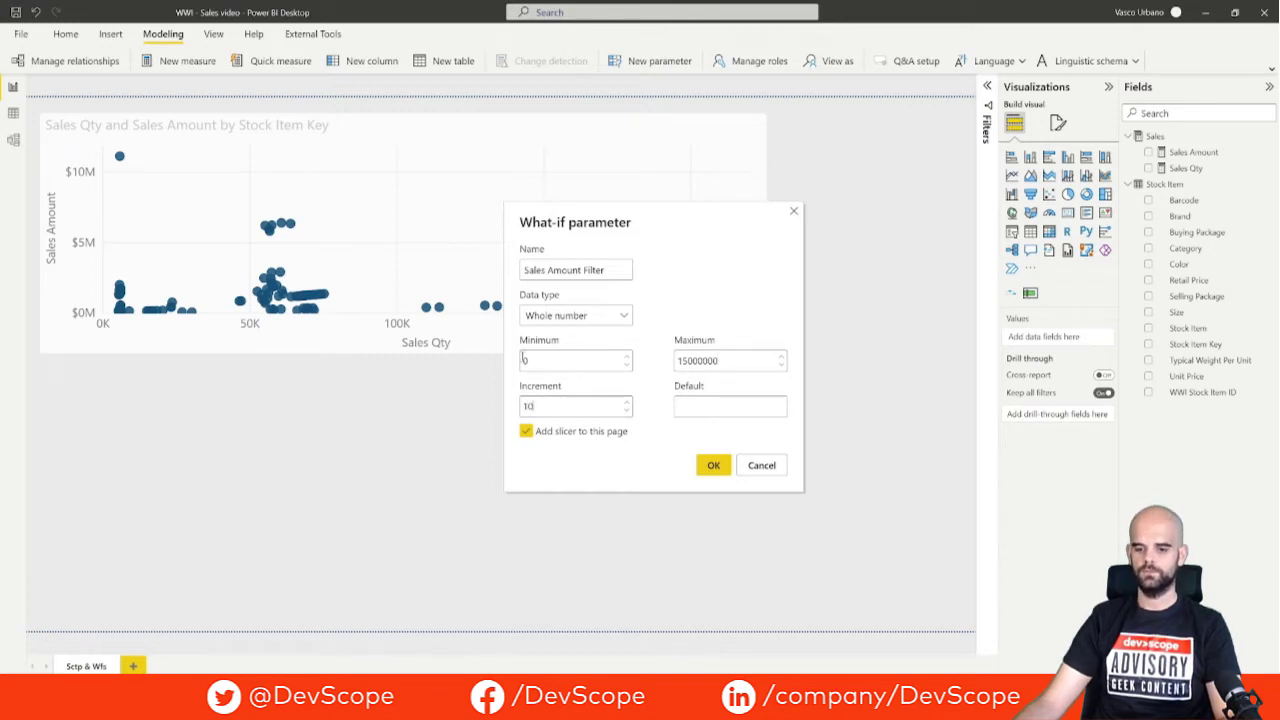
{"action": "type", "text": "0000"}
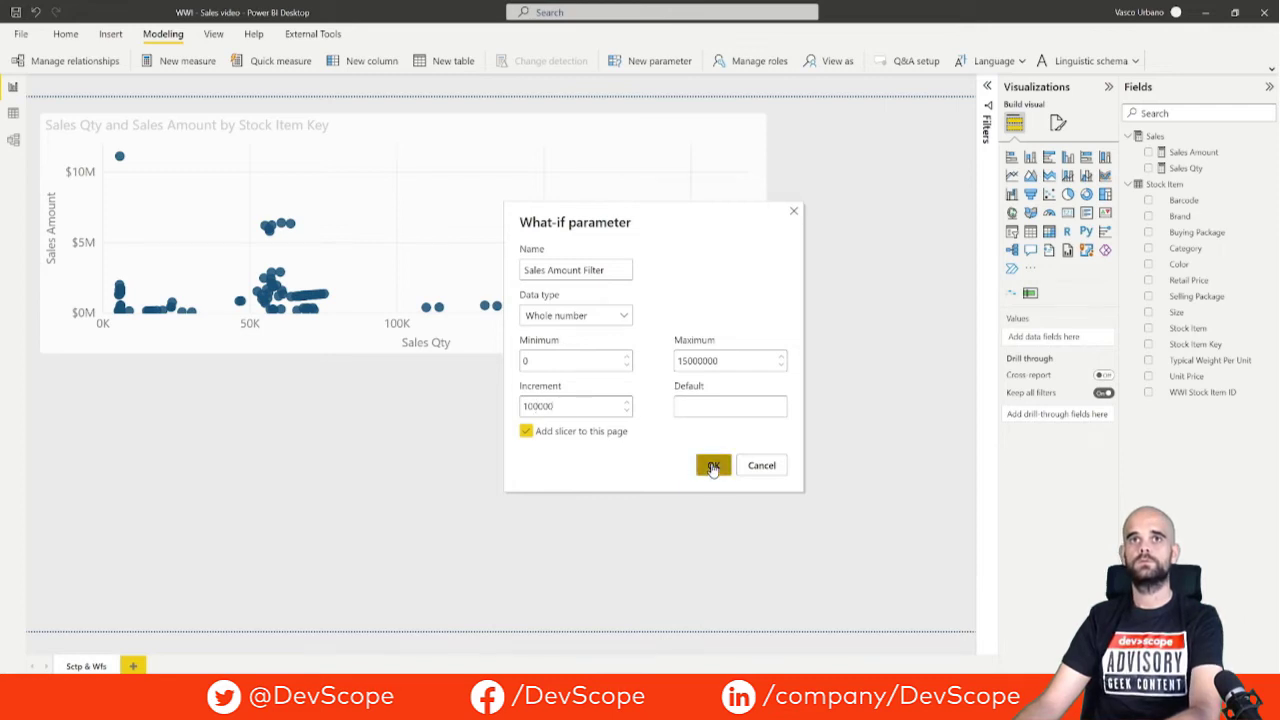
{"action": "left_click", "coordinate": [706, 466]}
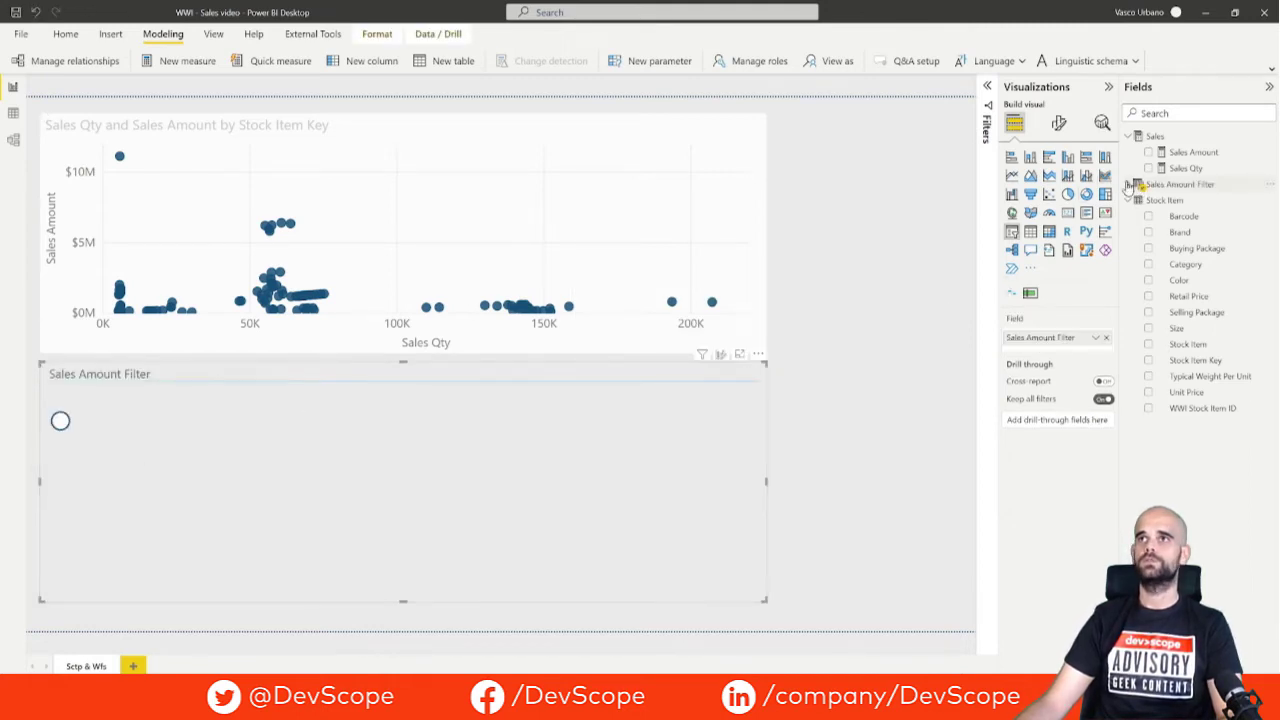
Open the Sales Amount Filter column in Data view
{"action": "left_click", "coordinate": [1130, 184]}
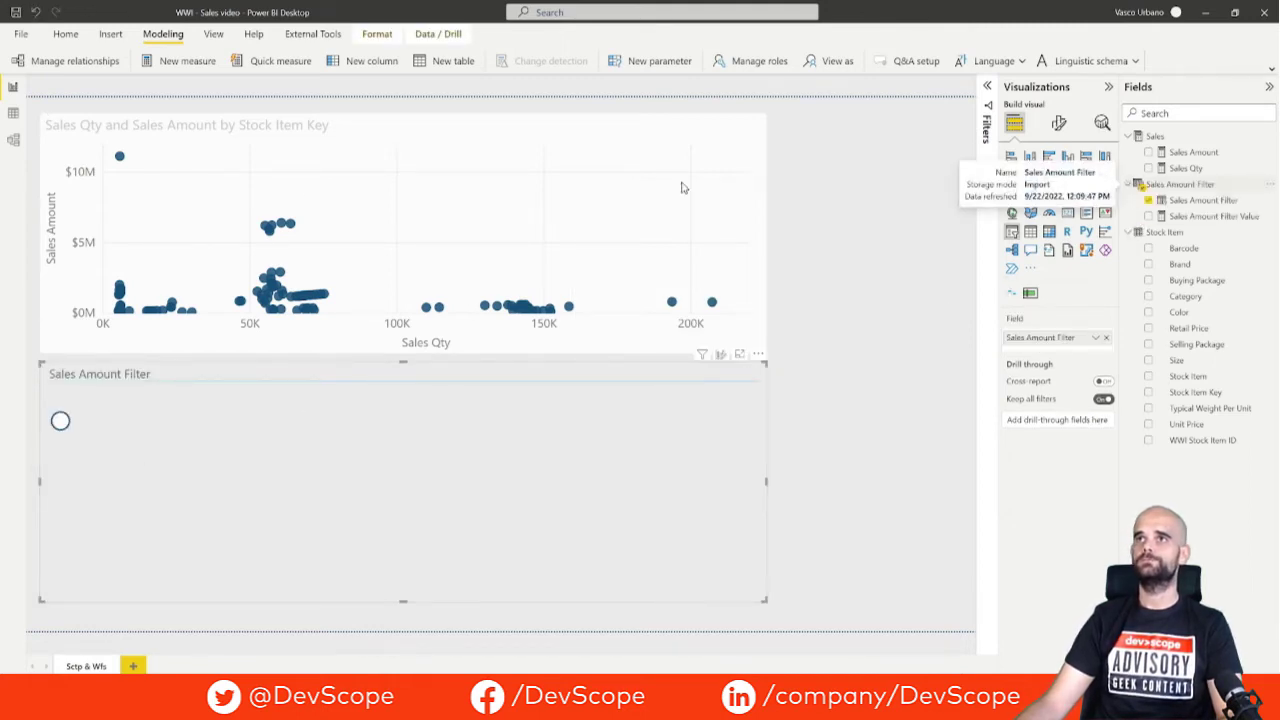
{"action": "left_click", "coordinate": [14, 116]}
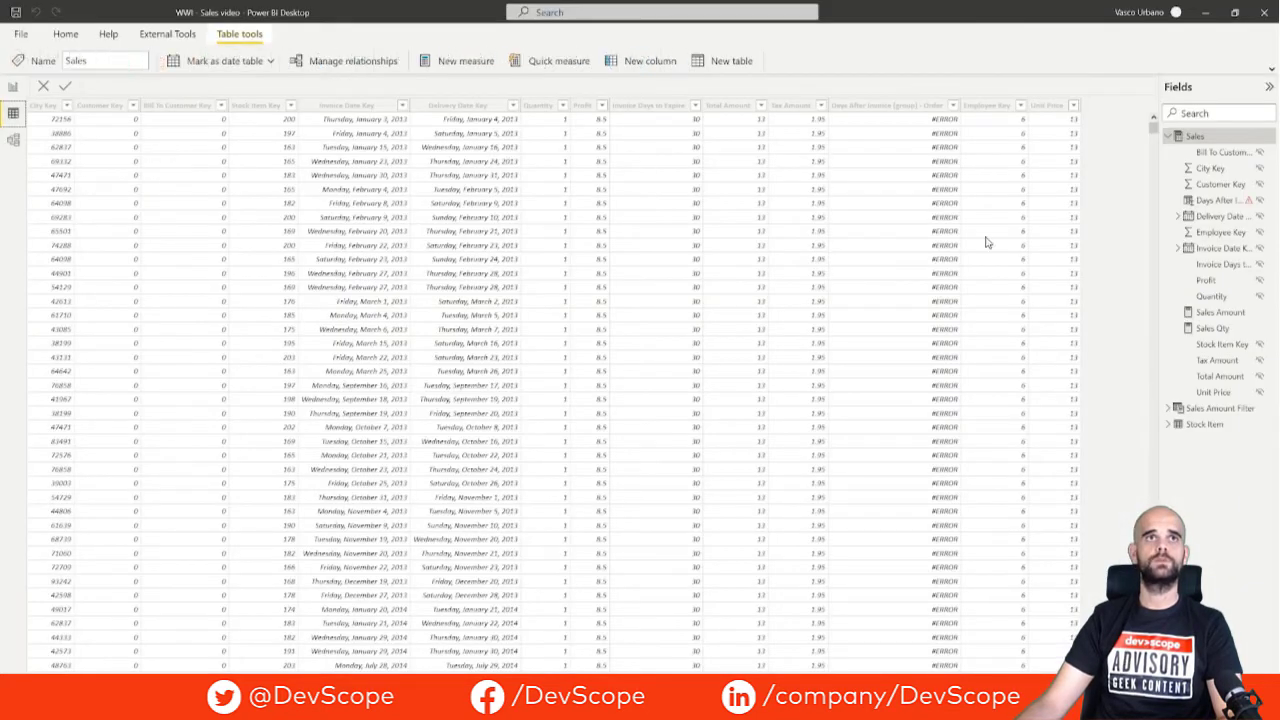
{"action": "left_click", "coordinate": [1172, 138]}
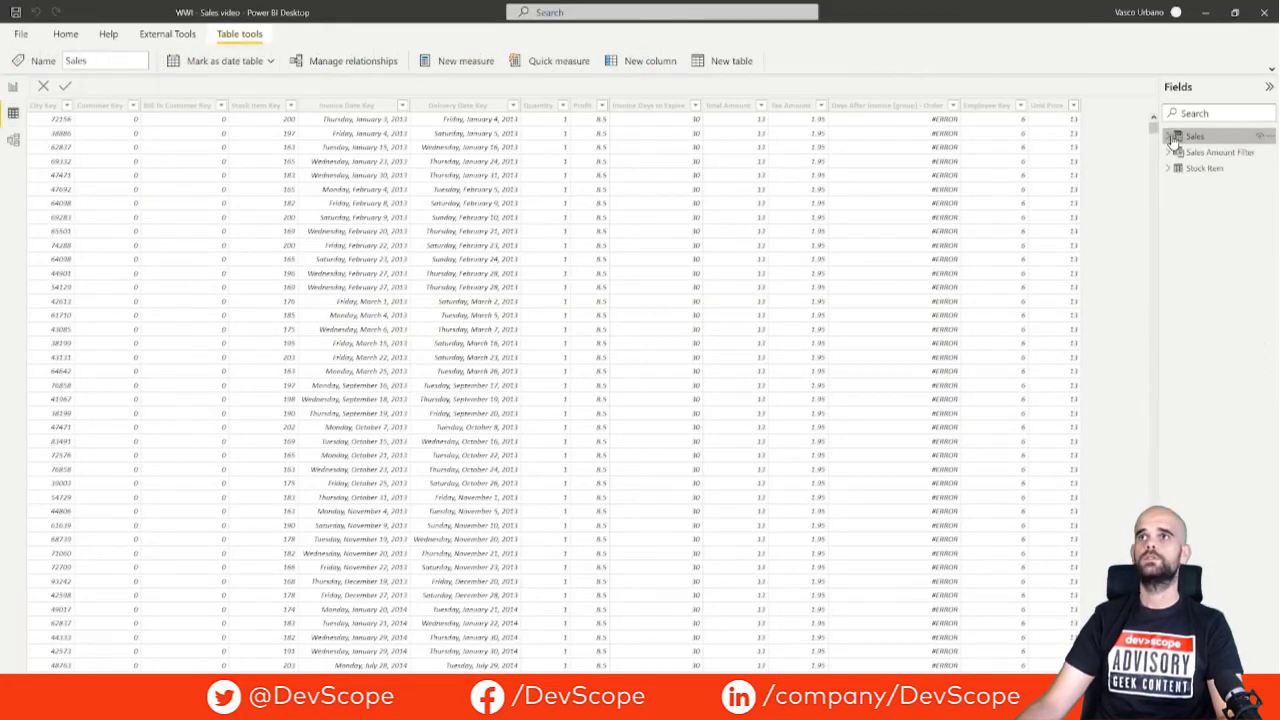
{"action": "left_click", "coordinate": [1200, 152]}
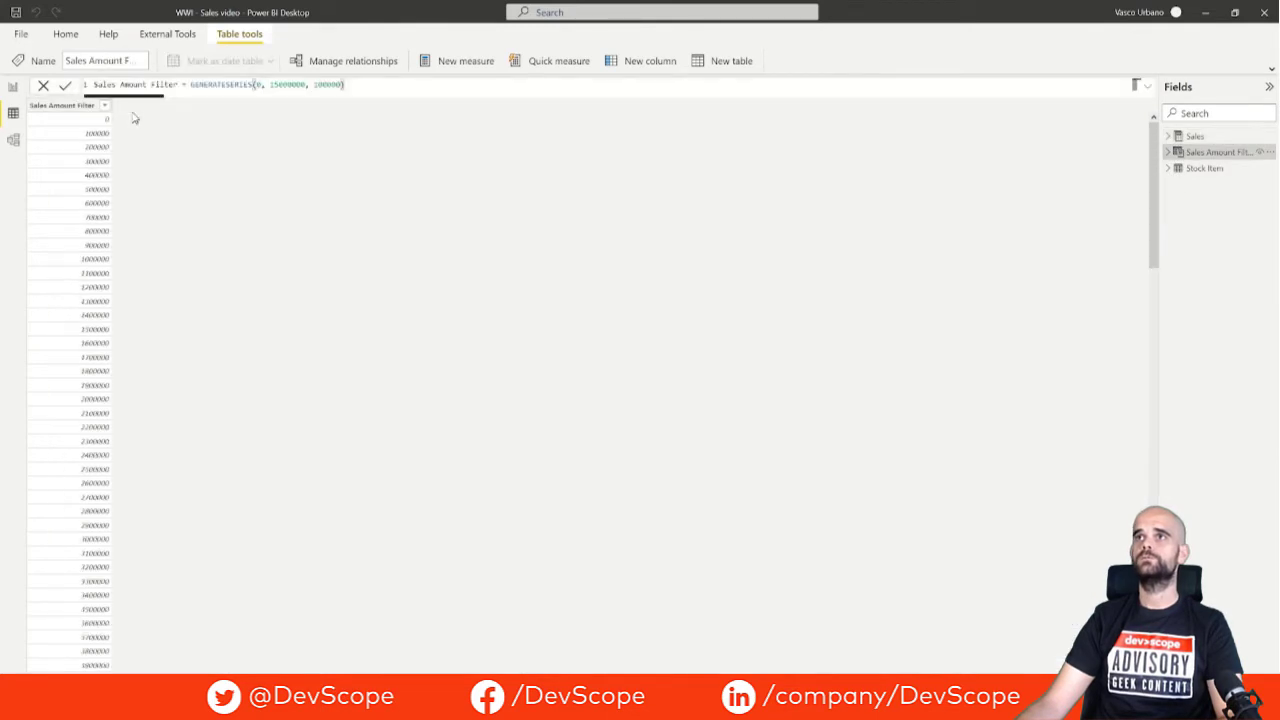
{"action": "left_click", "coordinate": [42, 106]}
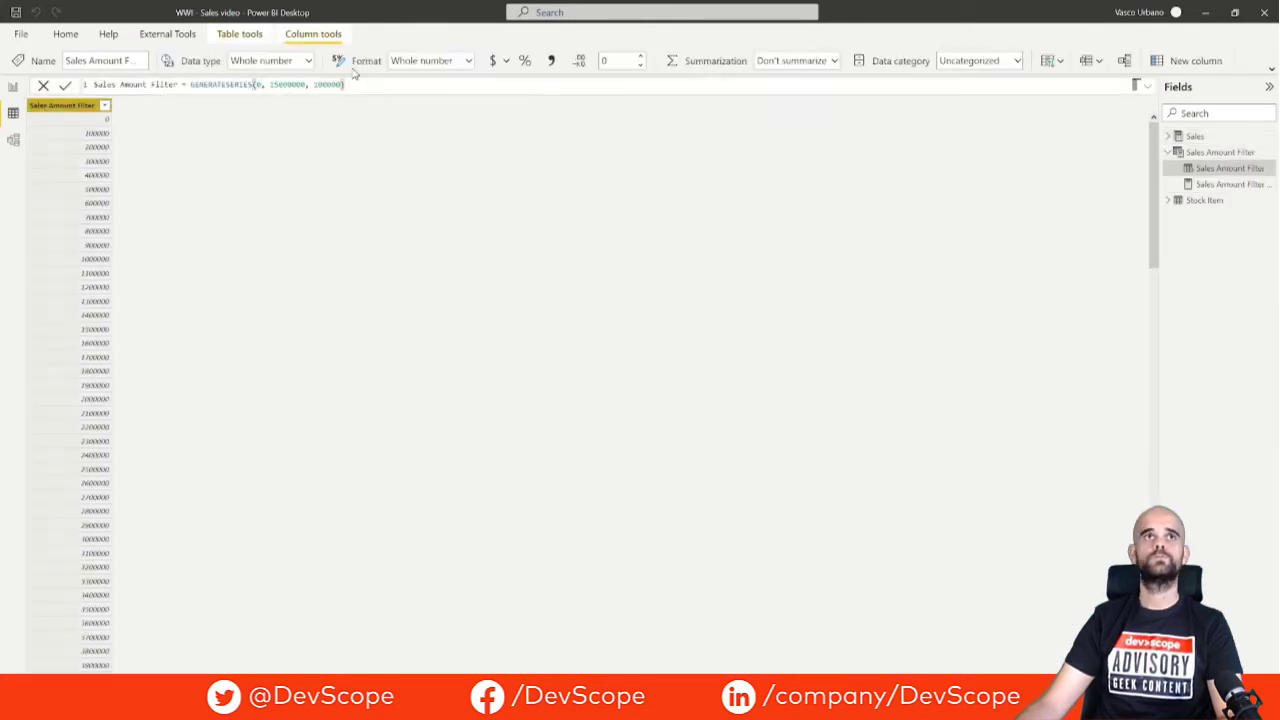
Format the column as currency with 2 decimal places and return to Report view
{"action": "left_click", "coordinate": [469, 61]}
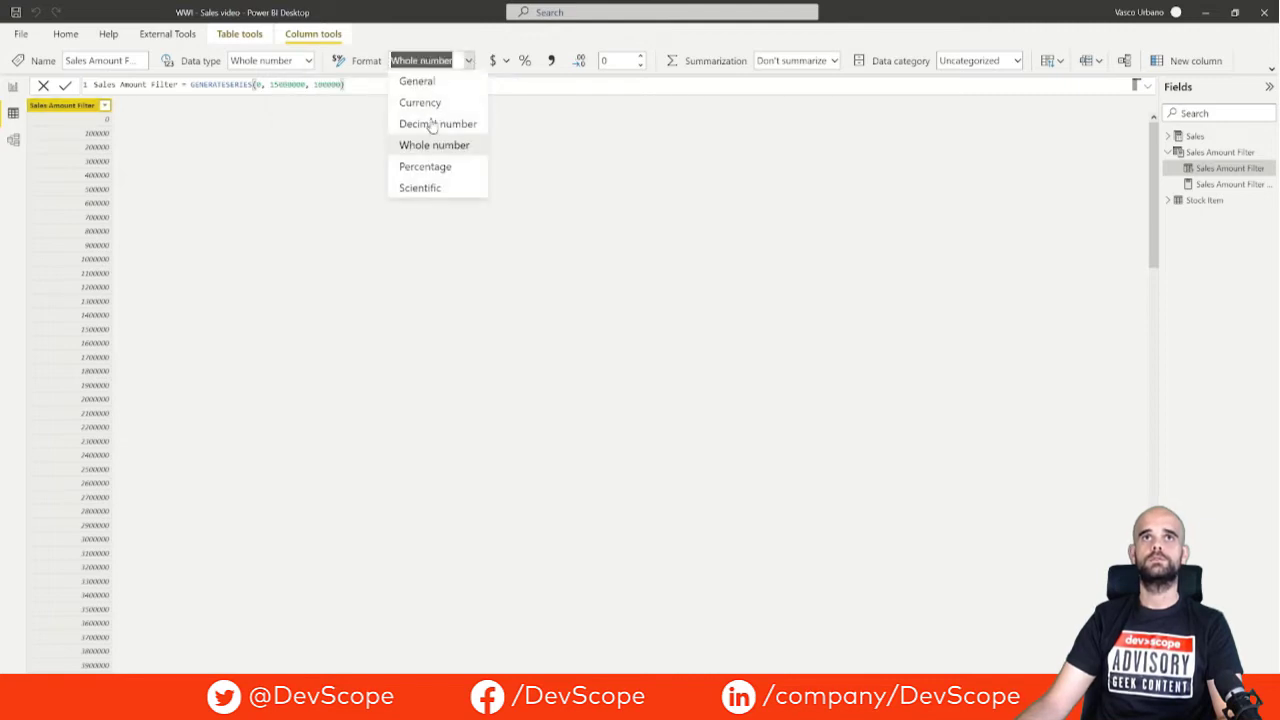
{"action": "left_click", "coordinate": [453, 105]}
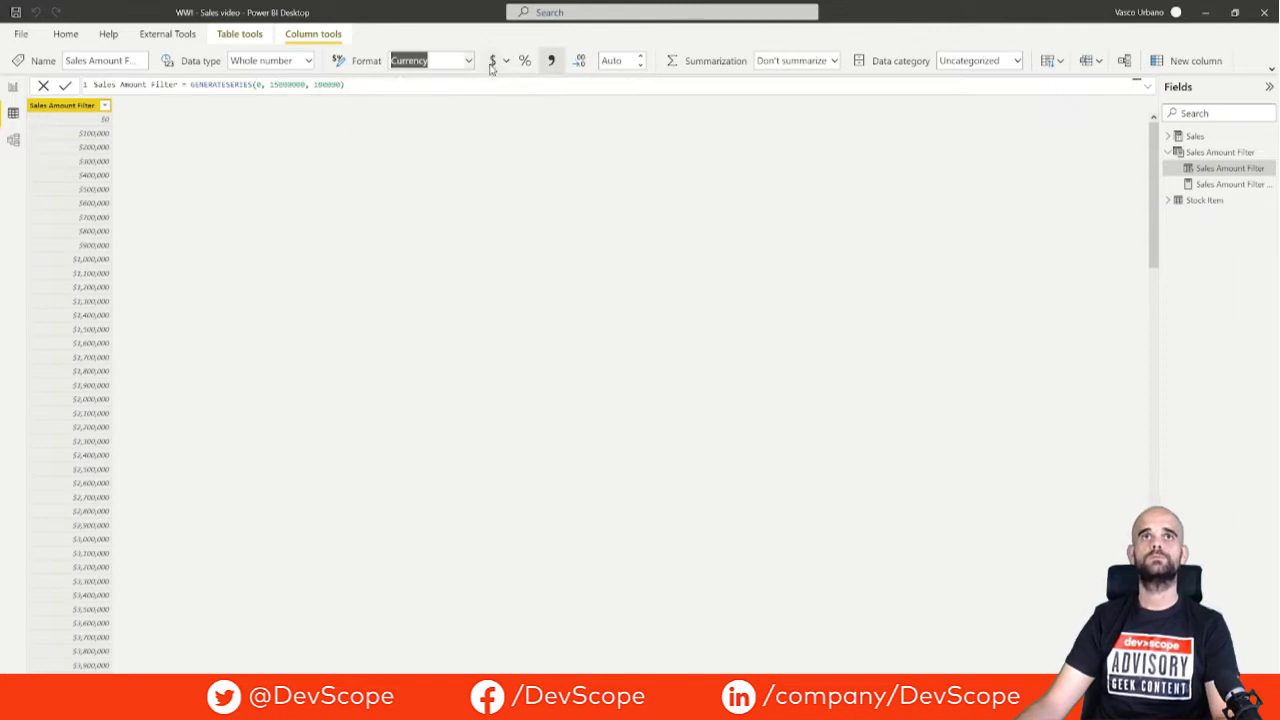
{"action": "left_click", "coordinate": [612, 60]}
{"action": "type", "text": "2"}
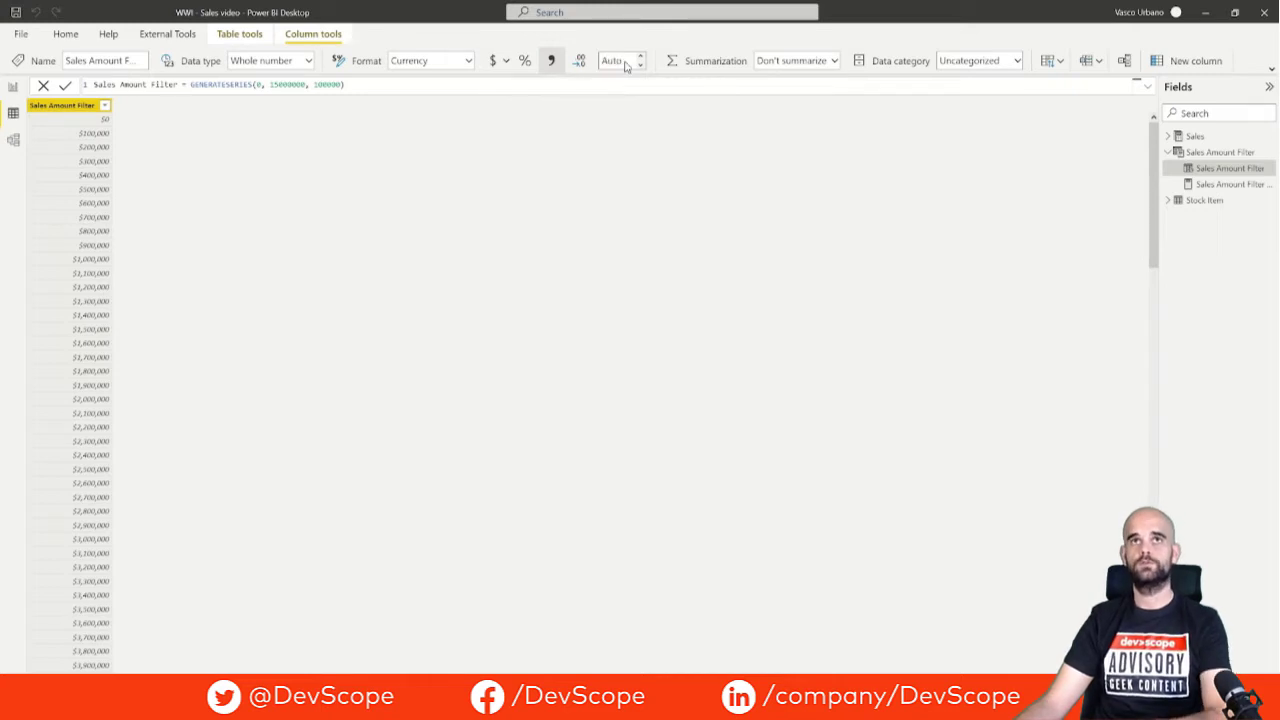
{"action": "key", "text": "Return"}
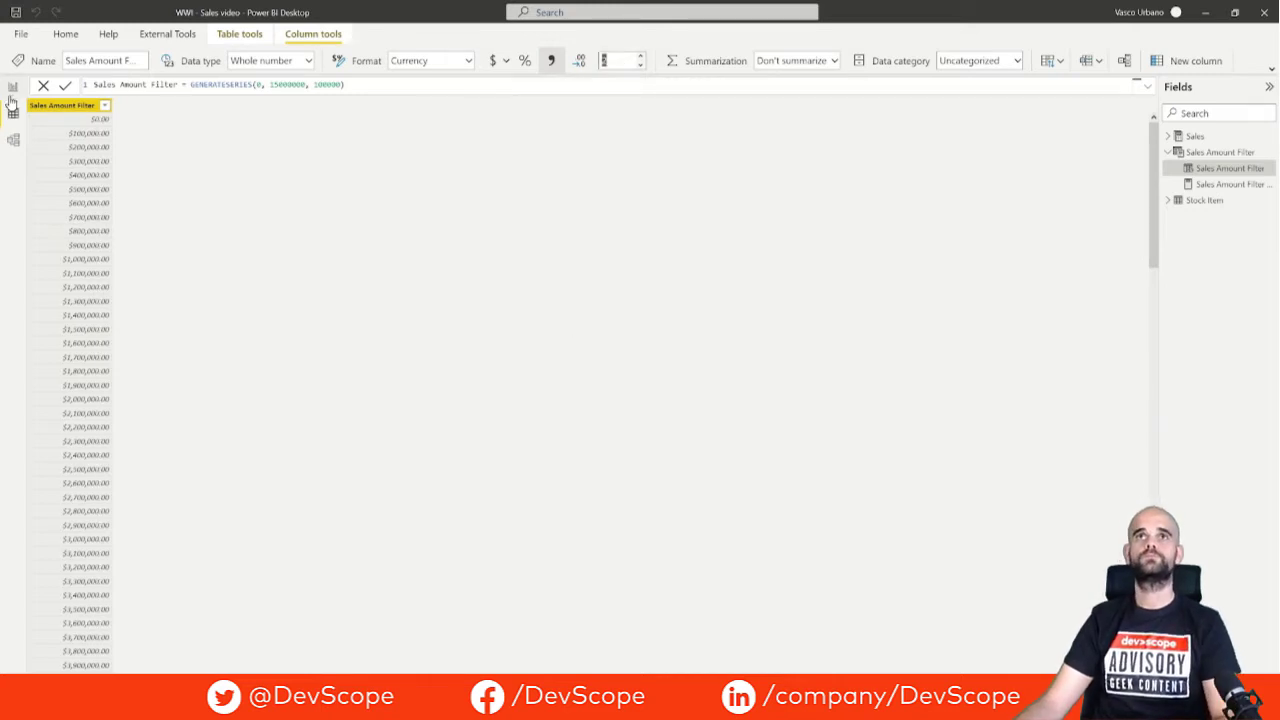
{"action": "left_click", "coordinate": [13, 88]}
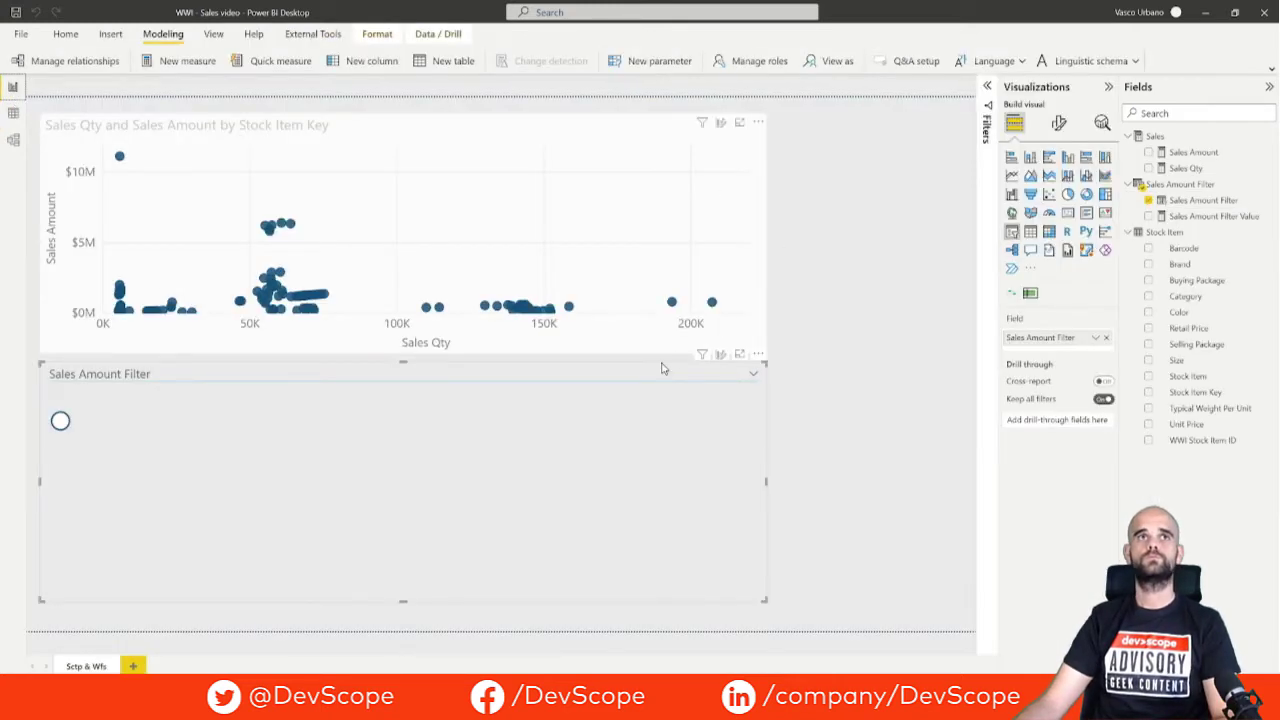
{"action": "mouse_move", "coordinate": [400, 470]}
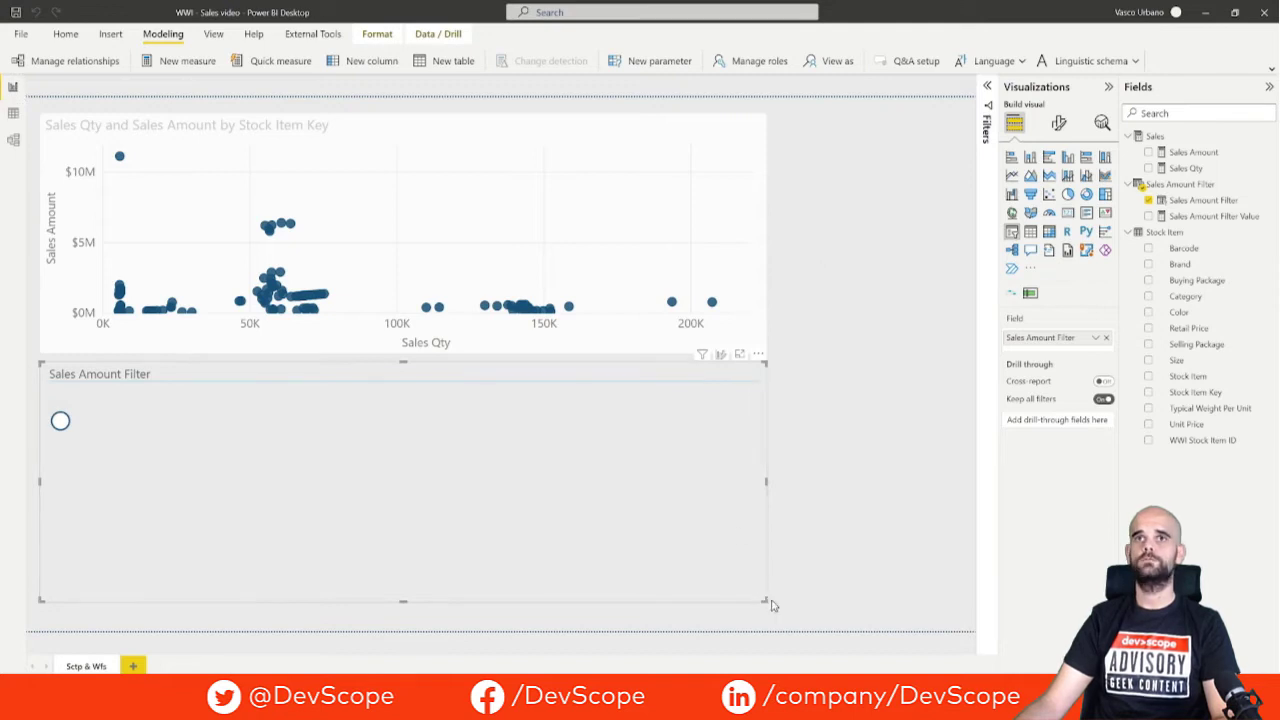
Shrink the Sales Amount Filter slicer and show its General size properties
{"action": "left_click_drag", "start_coordinate": [763, 599], "coordinate": [203, 491]}
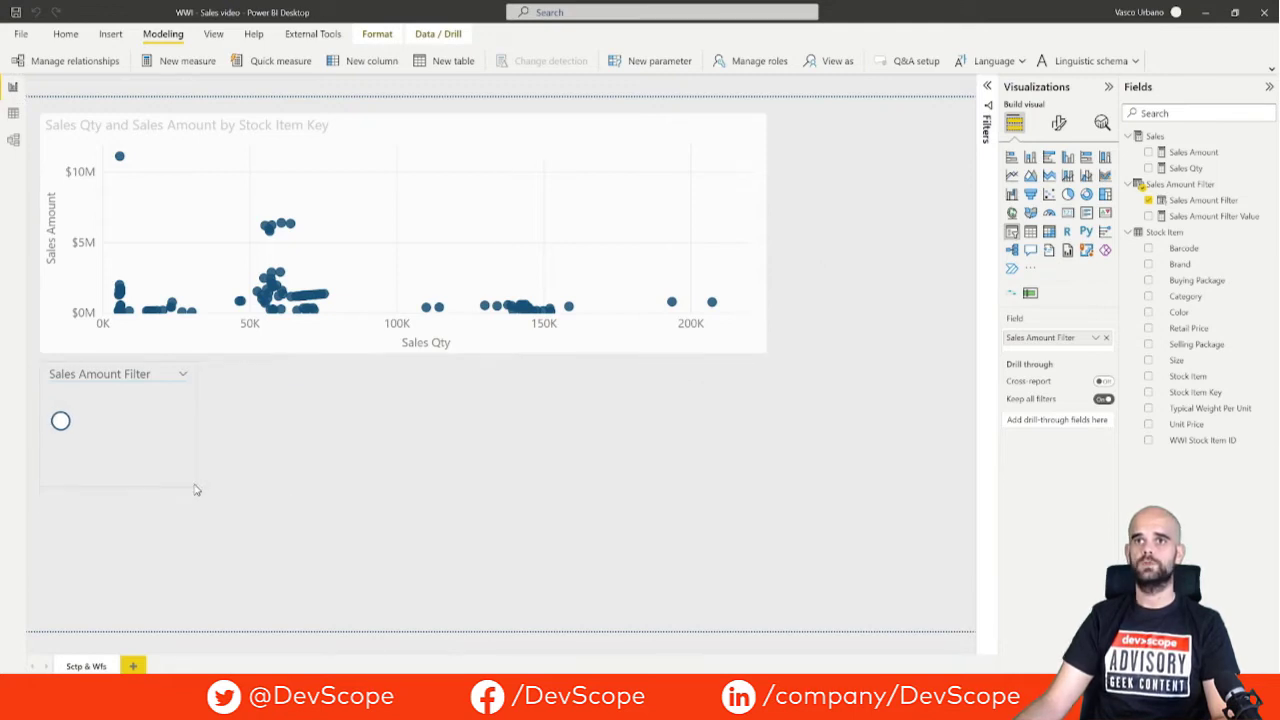
{"action": "left_click", "coordinate": [1059, 124]}
{"action": "left_click", "coordinate": [1057, 183]}
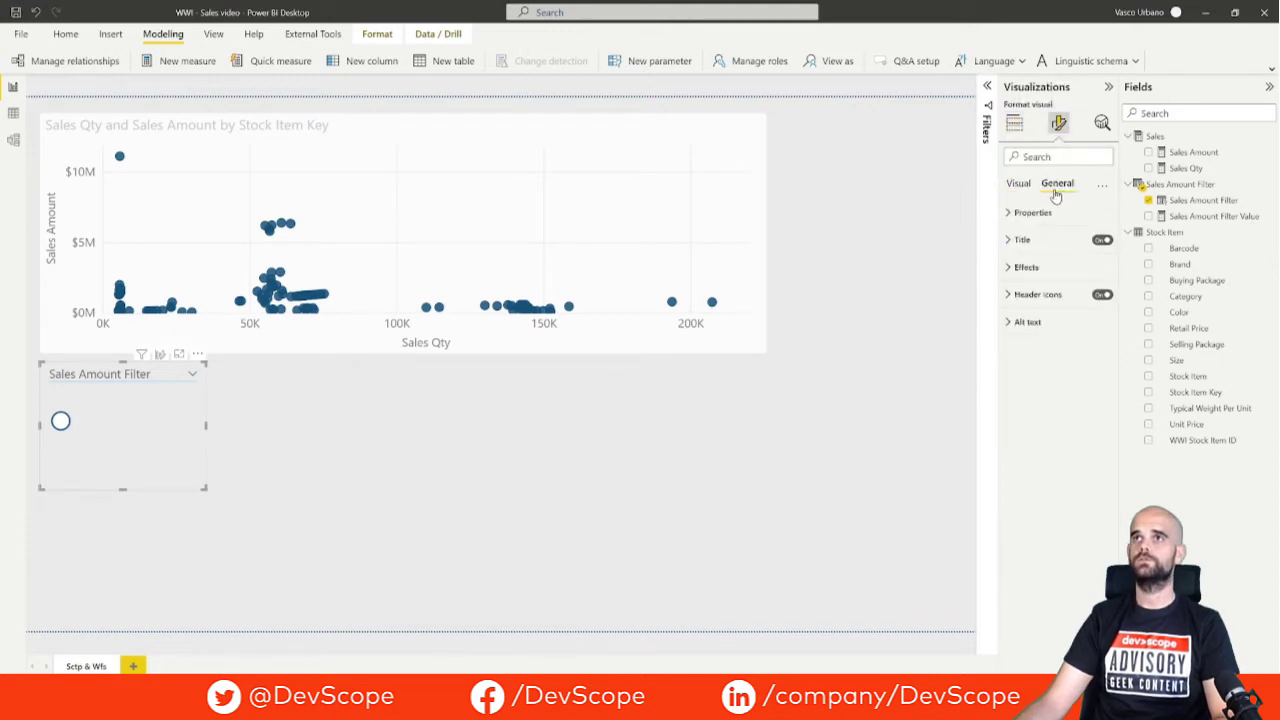
{"action": "left_click", "coordinate": [1026, 267]}
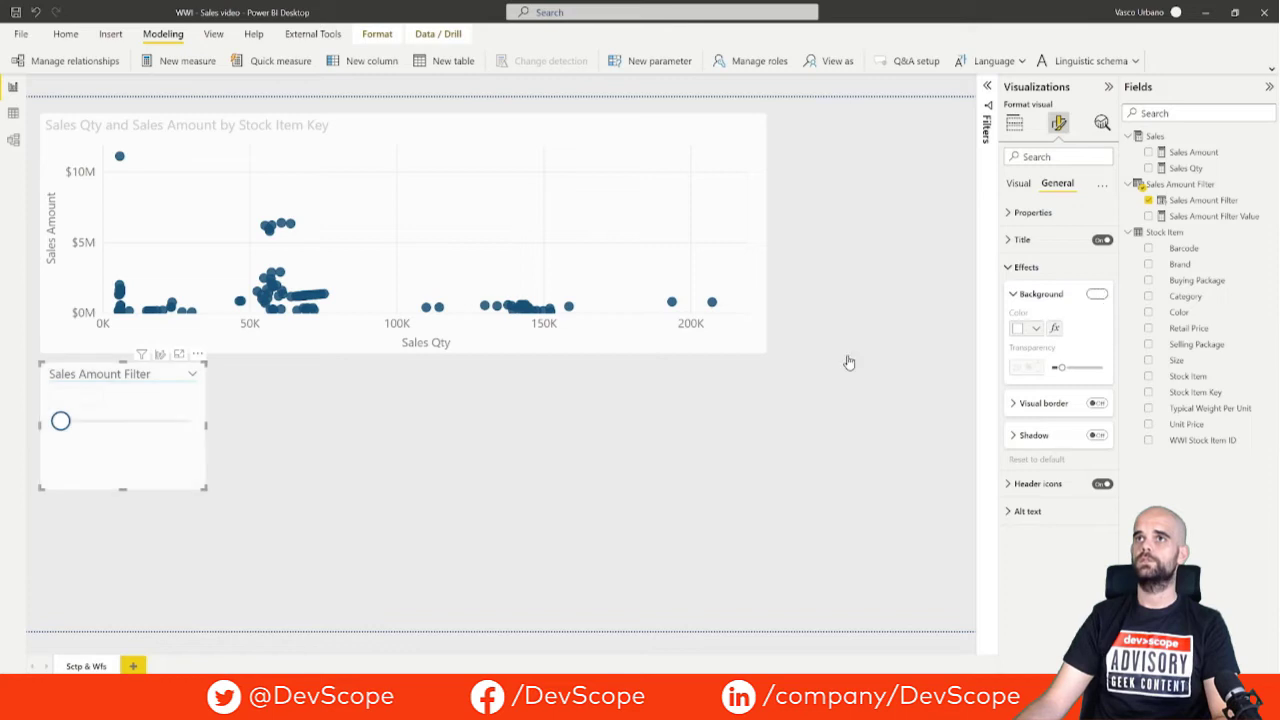
{"action": "left_click_drag", "start_coordinate": [140, 488], "coordinate": [516, 503]}
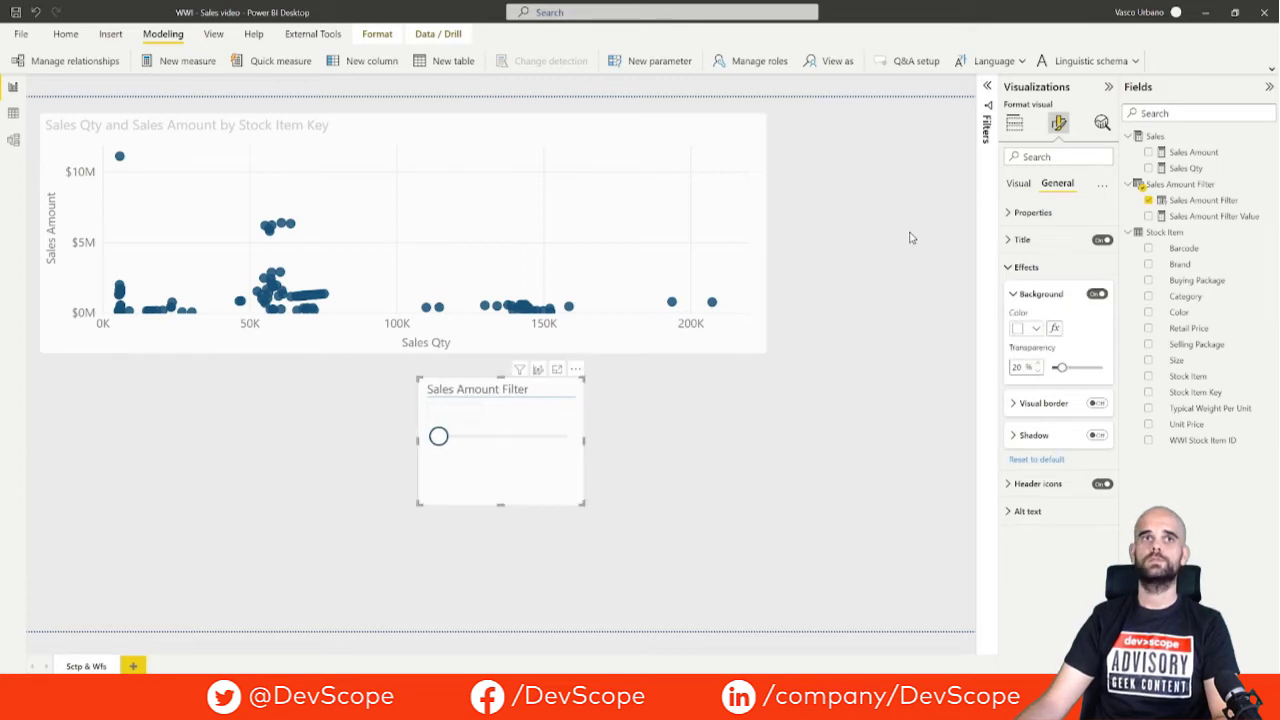
{"action": "left_click", "coordinate": [1018, 214]}
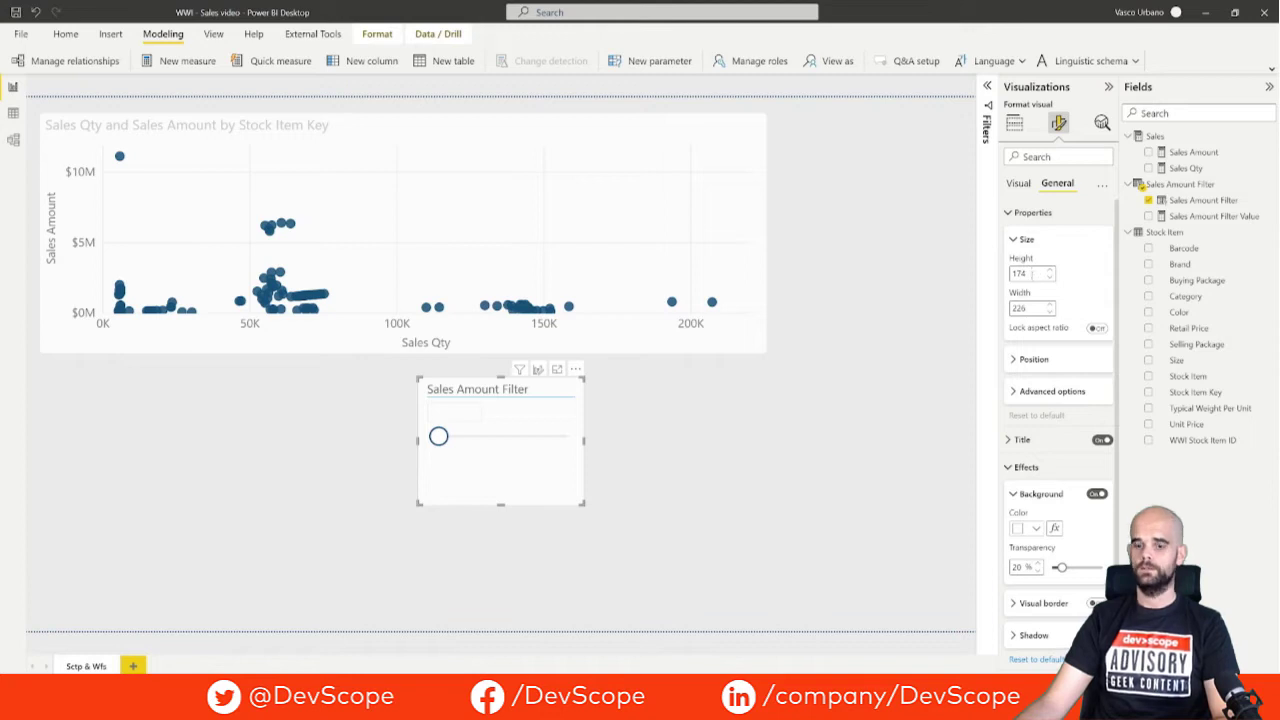
Size the slicer to height 130, width 228, place it top right, and set about $2,300,000
{"action": "left_click_drag", "start_coordinate": [1033, 274], "coordinate": [1004, 280]}
{"action": "type", "text": "130"}
{"action": "key", "text": "Return"}
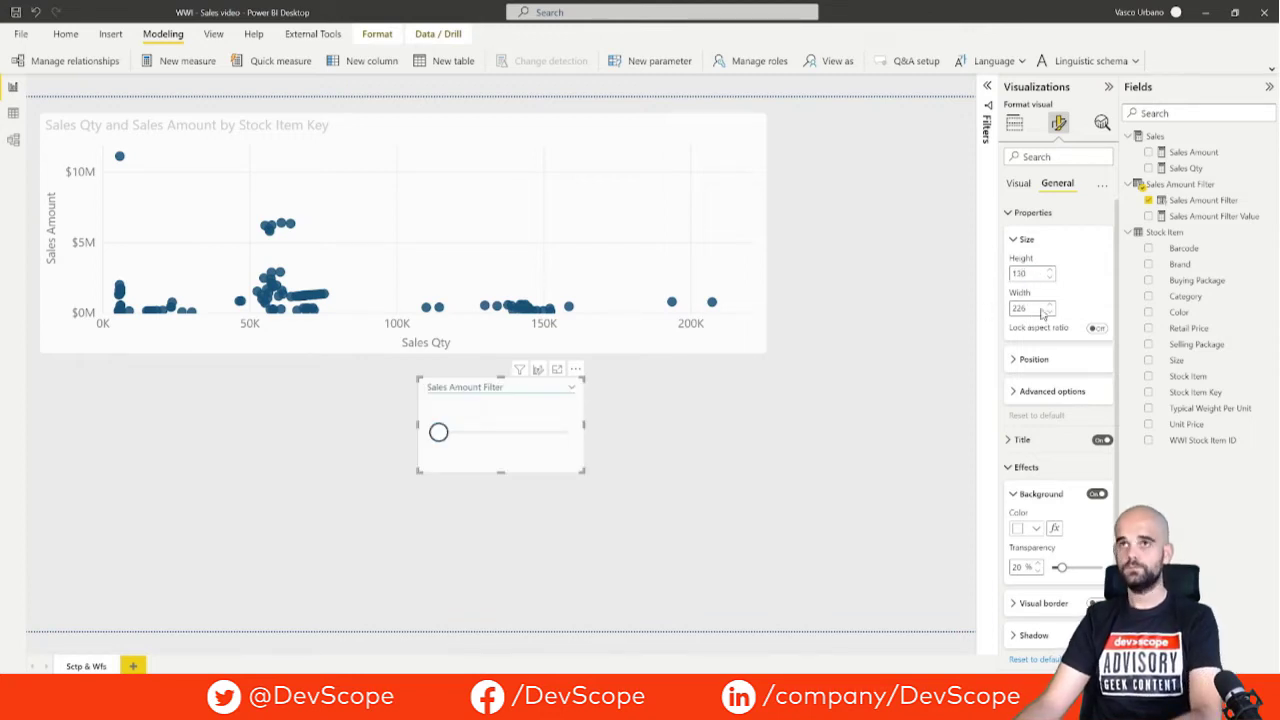
{"action": "double_click", "coordinate": [1023, 307]}
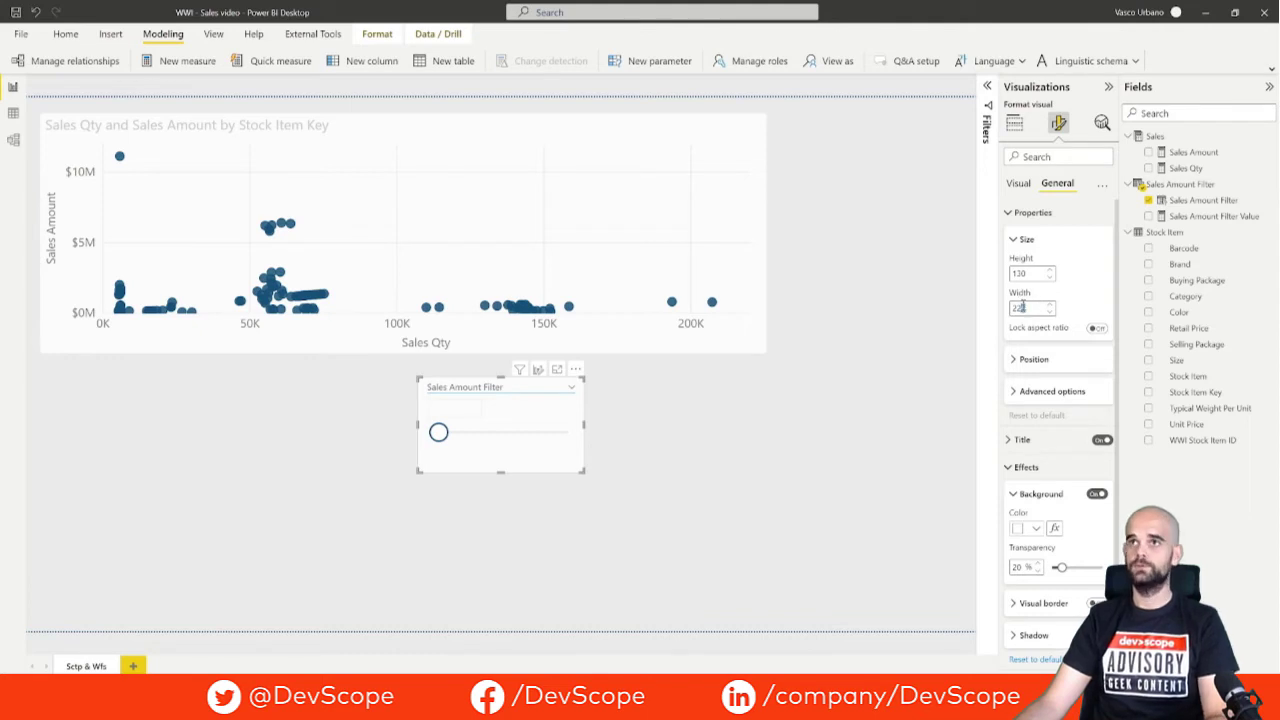
{"action": "type", "text": "228"}
{"action": "key", "text": "Return"}
{"action": "left_click_drag", "start_coordinate": [537, 455], "coordinate": [911, 175]}
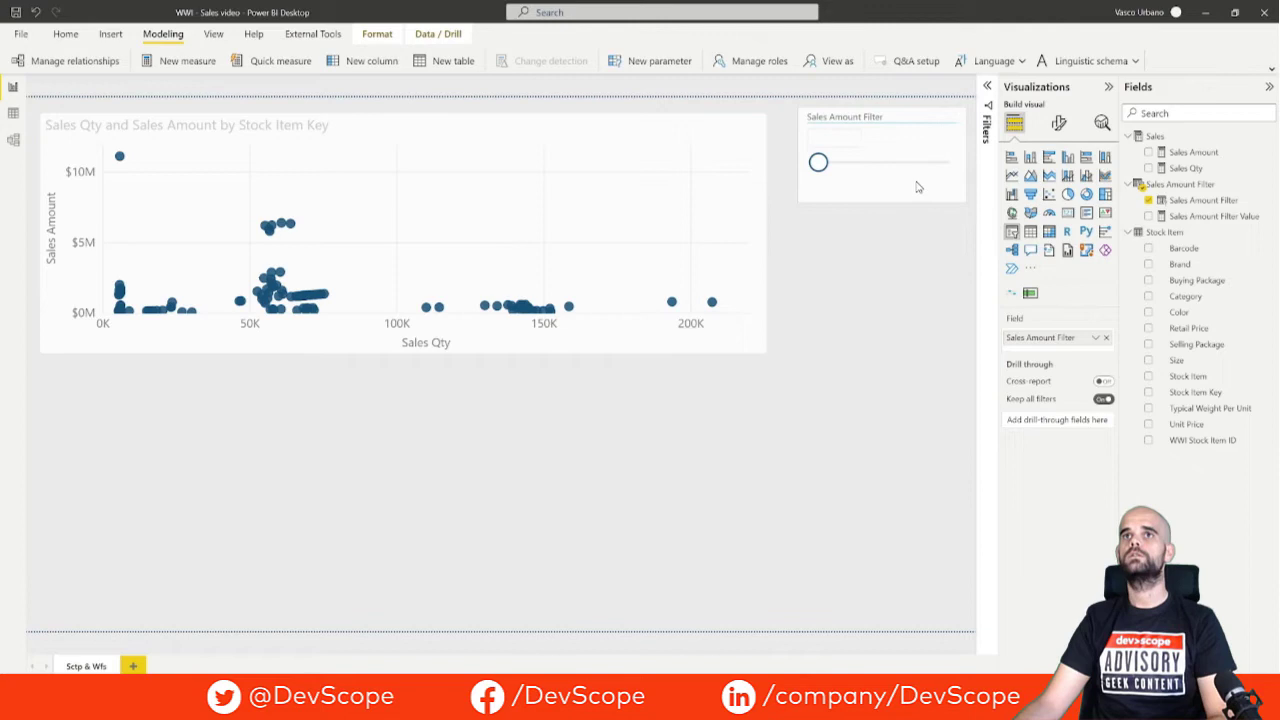
{"action": "left_click_drag", "start_coordinate": [911, 175], "coordinate": [916, 191]}
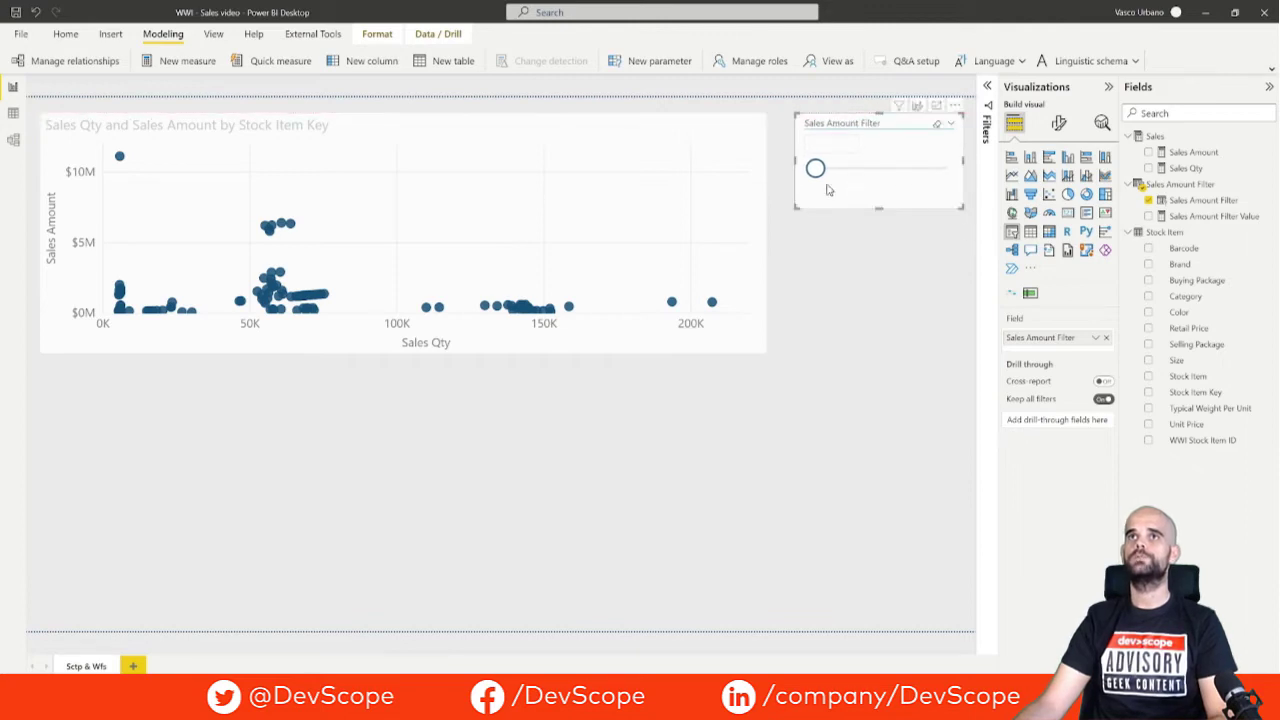
{"action": "mouse_move", "coordinate": [816, 169]}
{"action": "left_mouse_down"}
{"action": "mouse_move", "coordinate": [850, 172]}
{"action": "mouse_move", "coordinate": [835, 170]}
{"action": "left_mouse_up"}
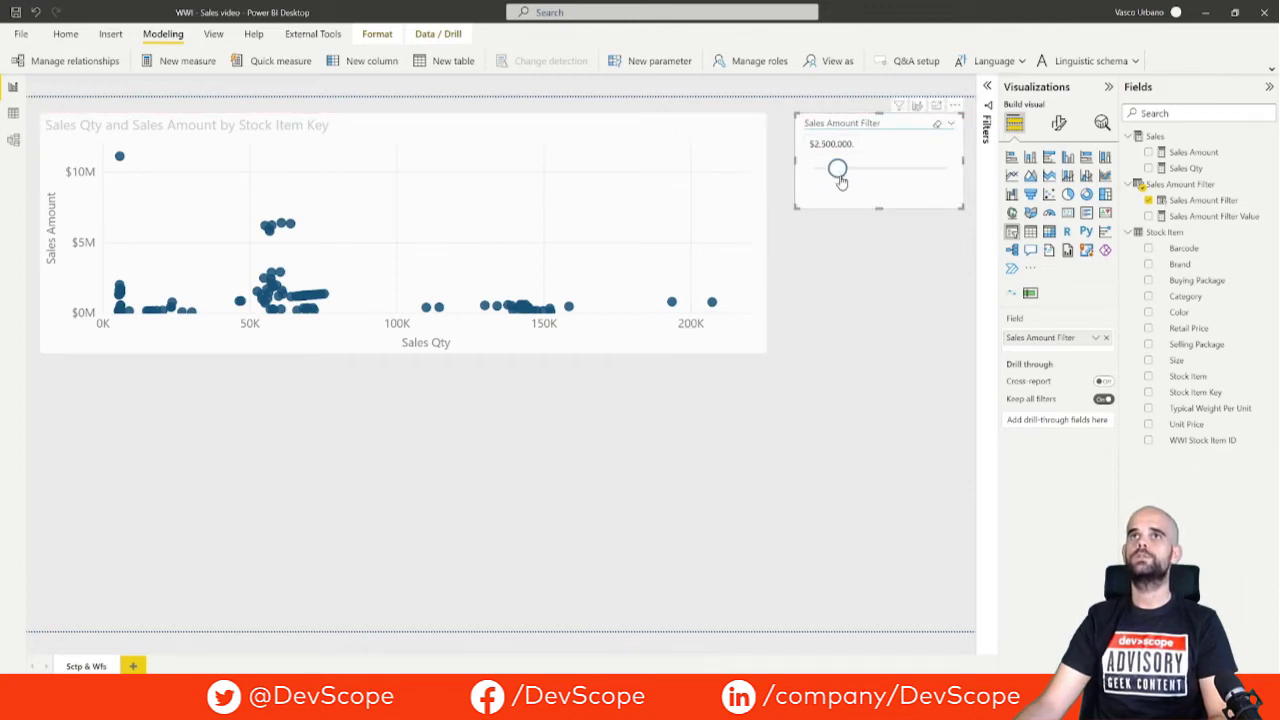
{"action": "left_click", "coordinate": [523, 510]}
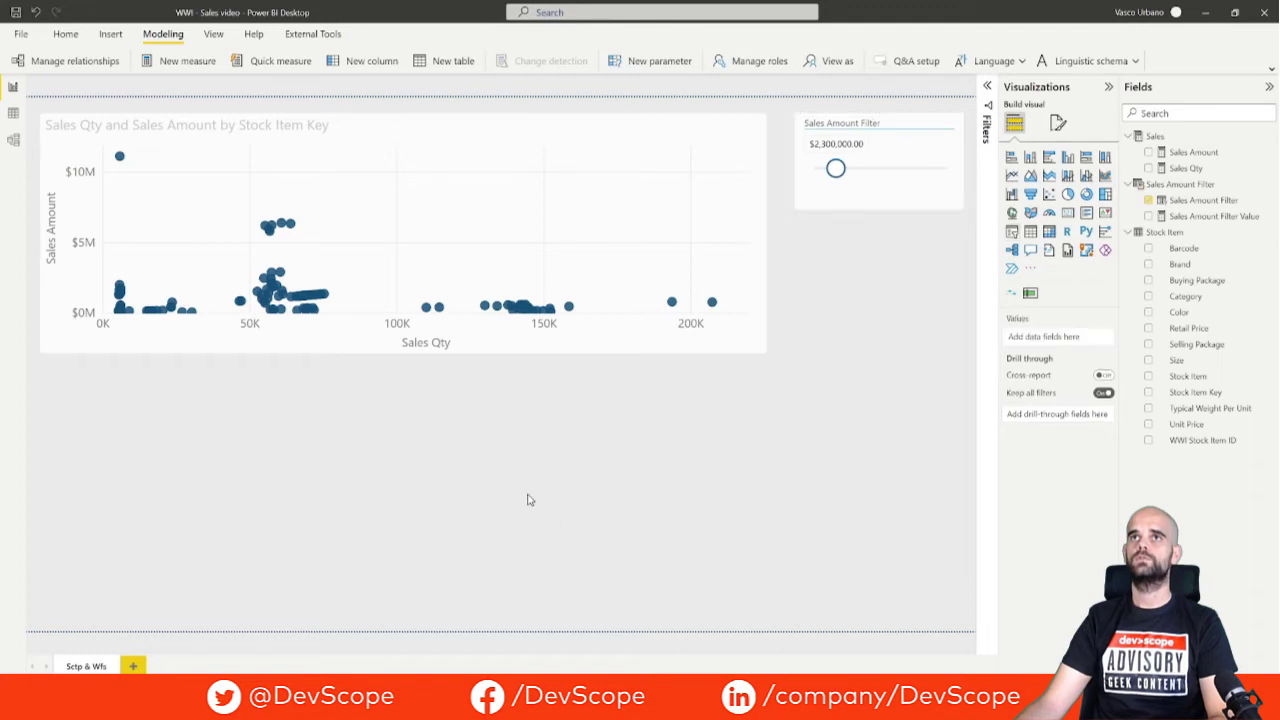
Set up the whole-number 'Sales Quantity Filter' parameter, maximum 300000, without a slicer
{"action": "left_click", "coordinate": [636, 61]}
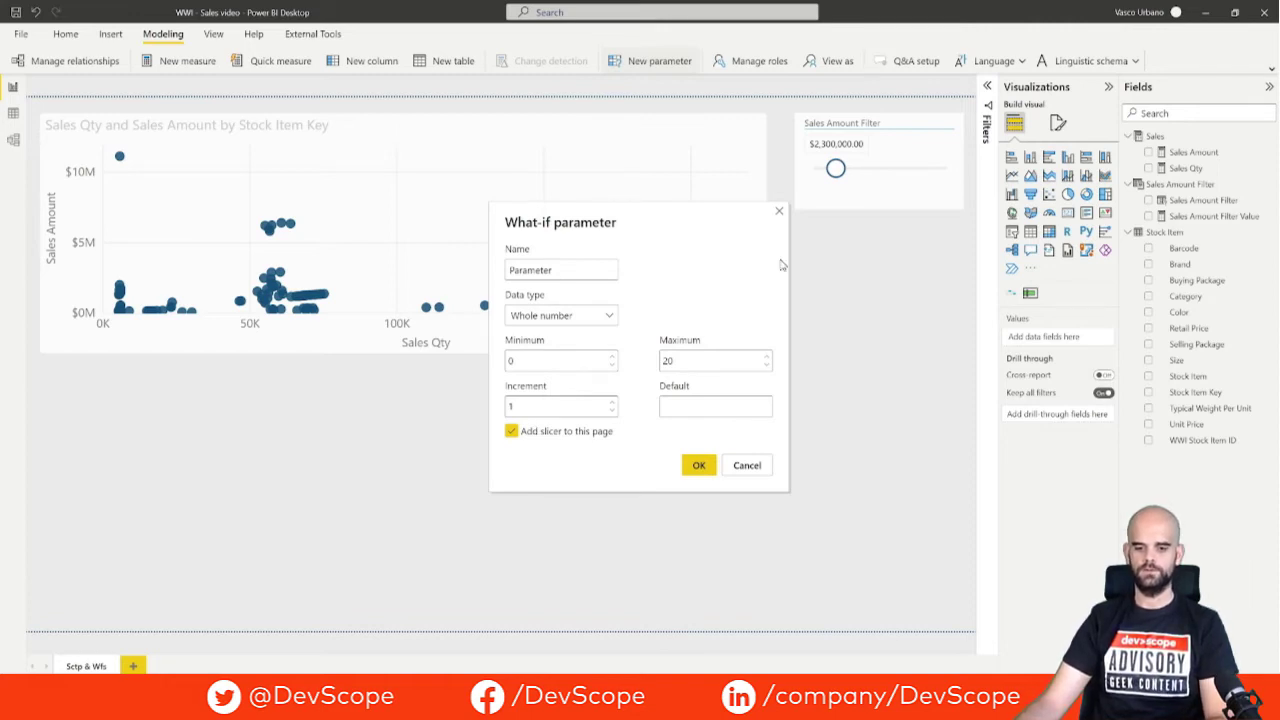
{"action": "left_click_drag", "start_coordinate": [581, 270], "coordinate": [508, 270]}
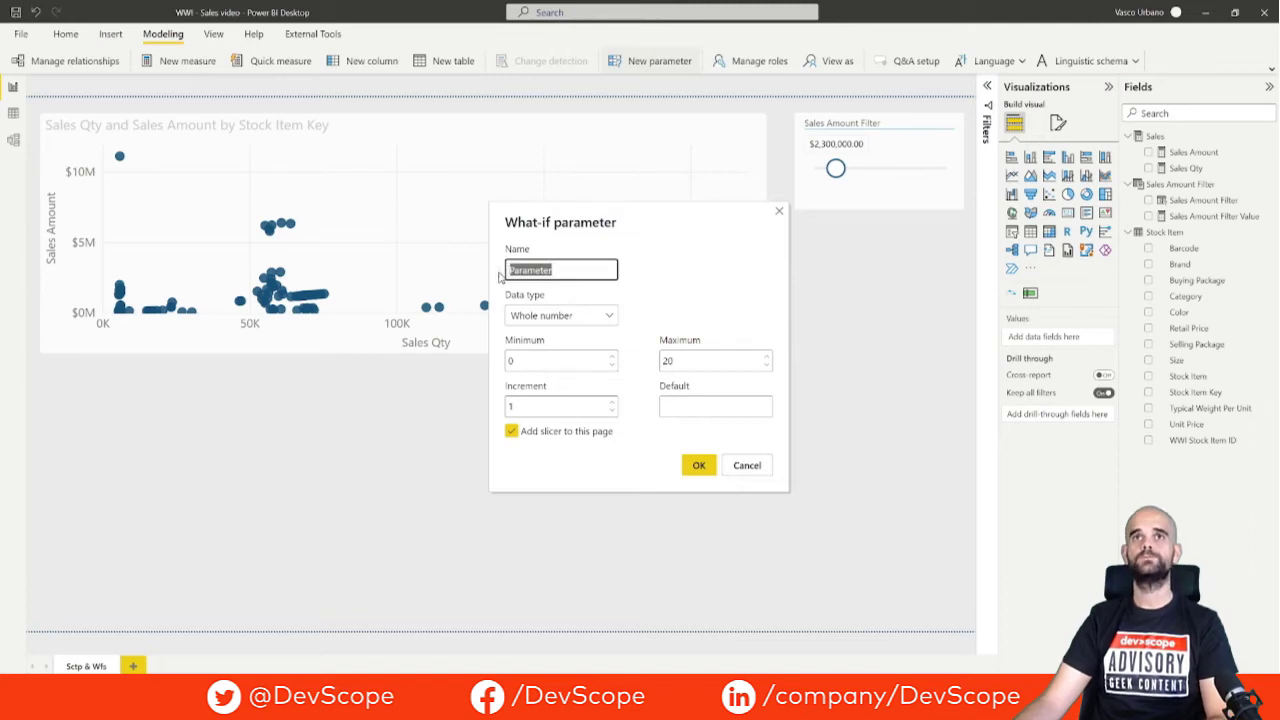
{"action": "type", "text": "Sales Quantity Filter"}
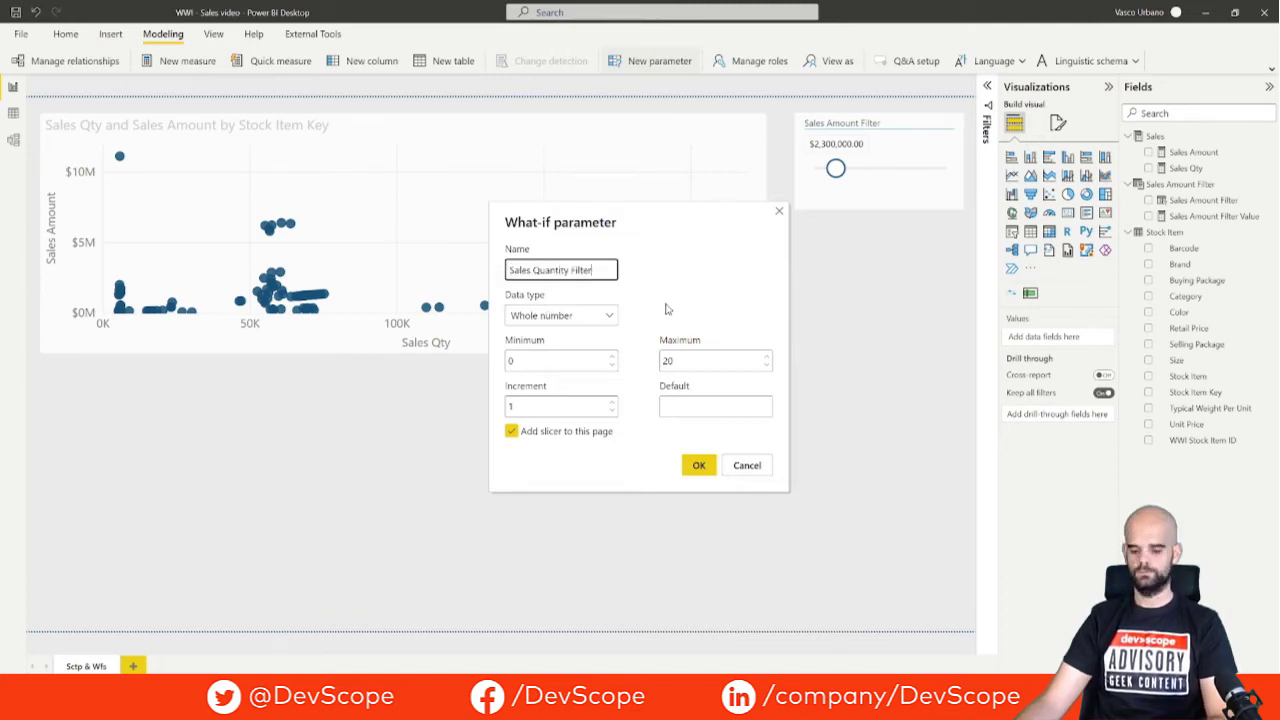
{"action": "left_click", "coordinate": [668, 309]}
{"action": "left_click", "coordinate": [611, 317]}
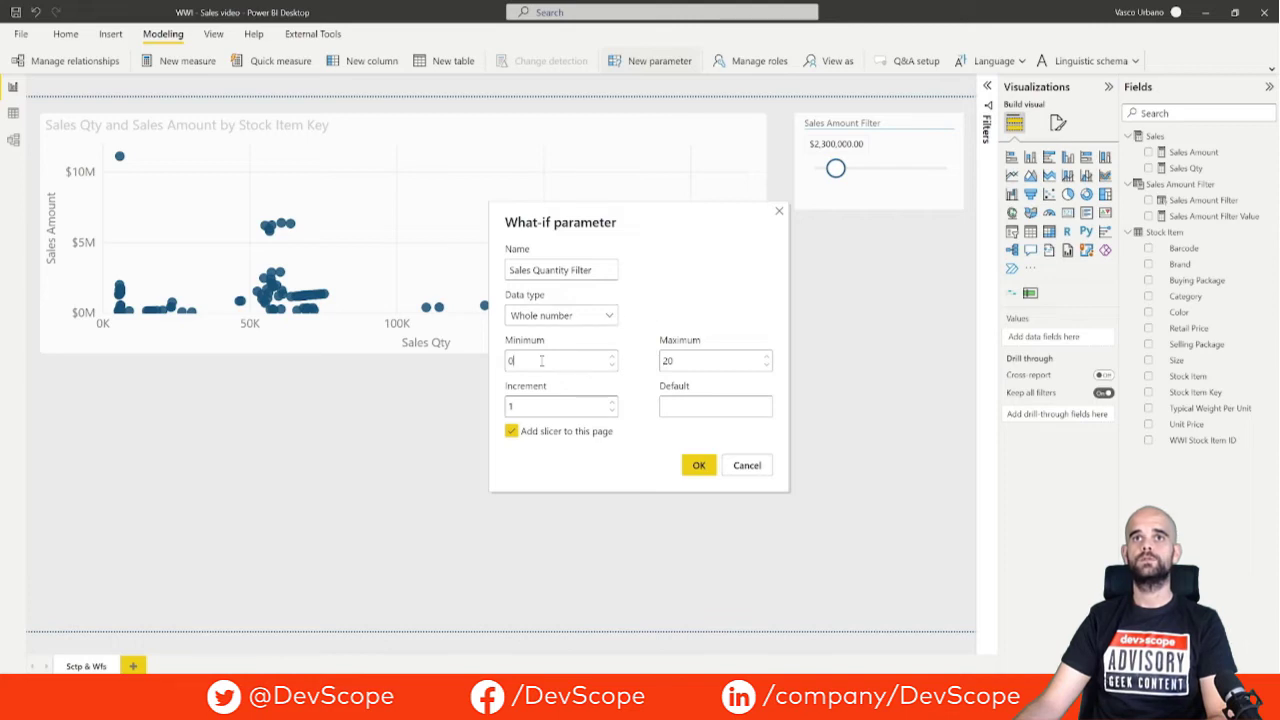
{"action": "key", "text": "Tab"}
{"action": "type", "text": "3000"}
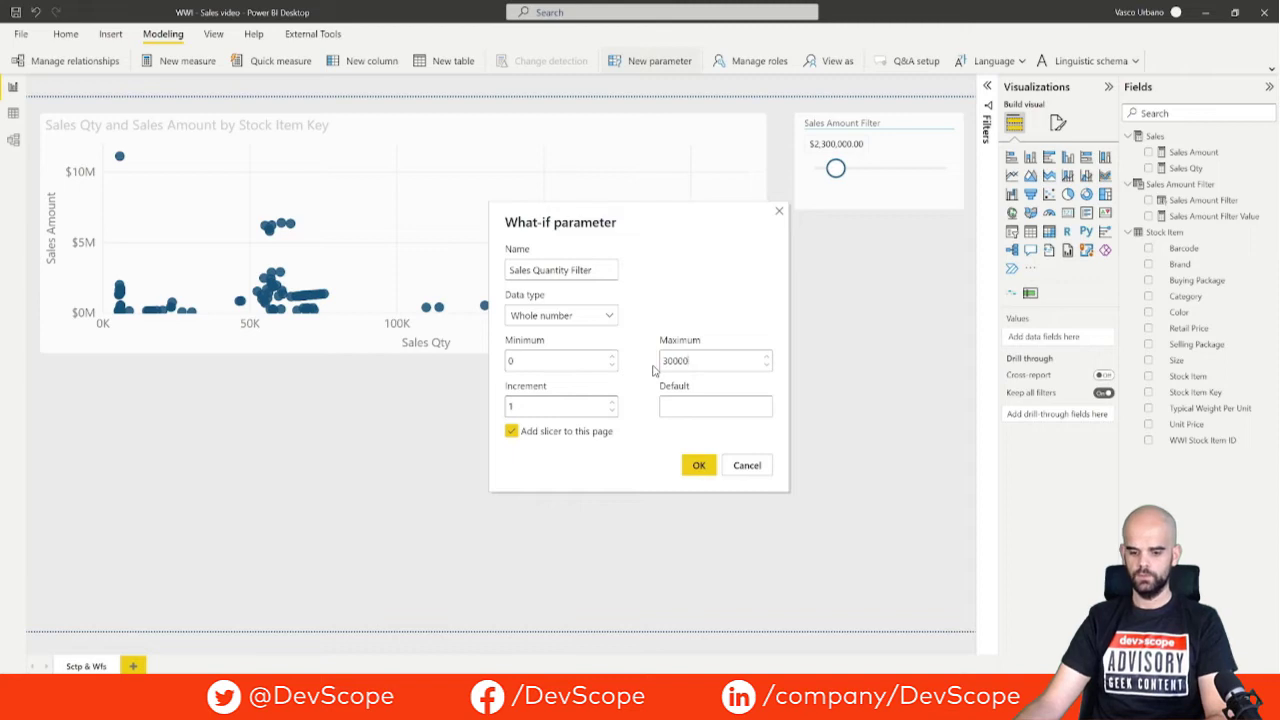
{"action": "type", "text": "0"}
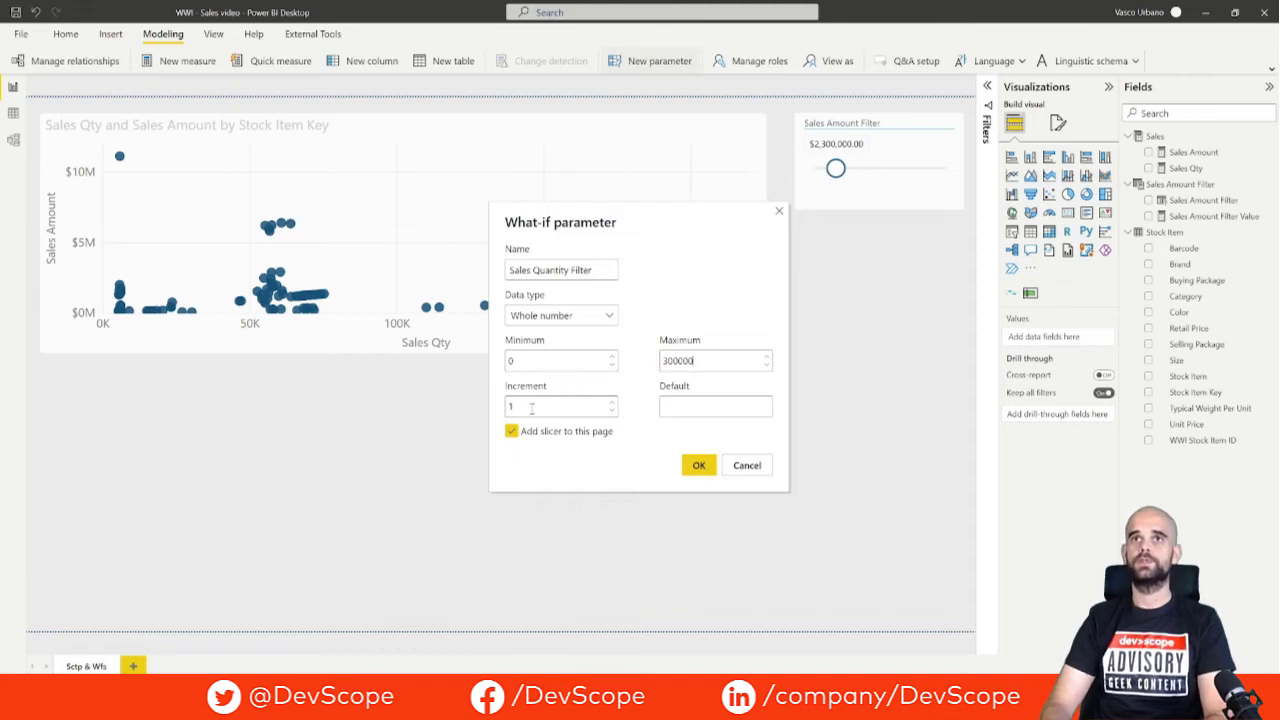
{"action": "type", "text": "00"}
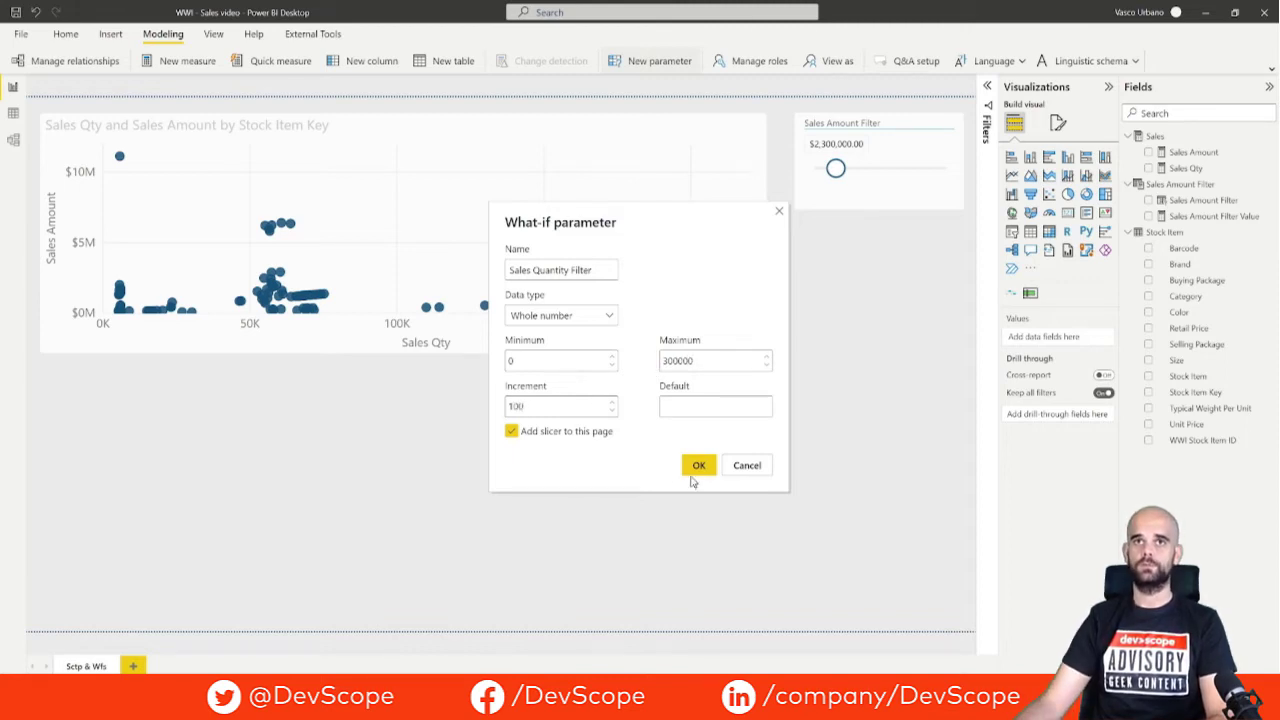
{"action": "left_click", "coordinate": [511, 432]}
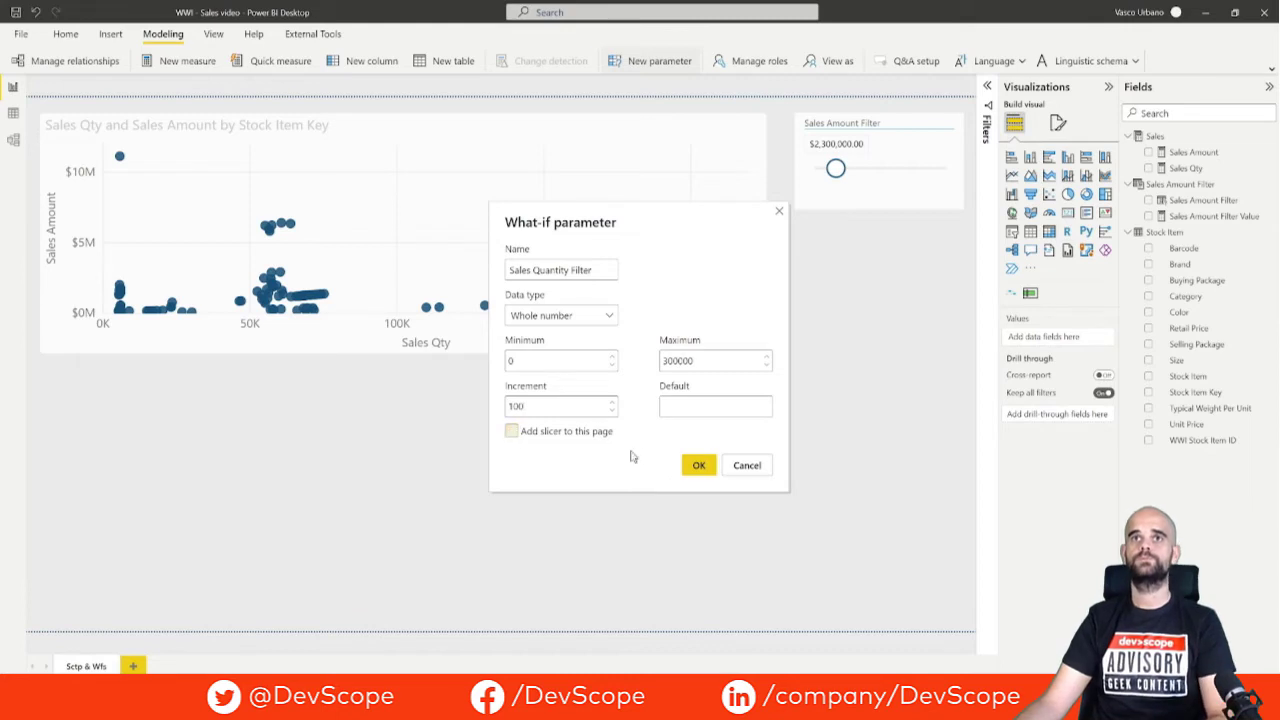
Create the parameter and duplicate the amount slicer, switching its field to Sales Quantity Filter
{"action": "left_click", "coordinate": [696, 466]}
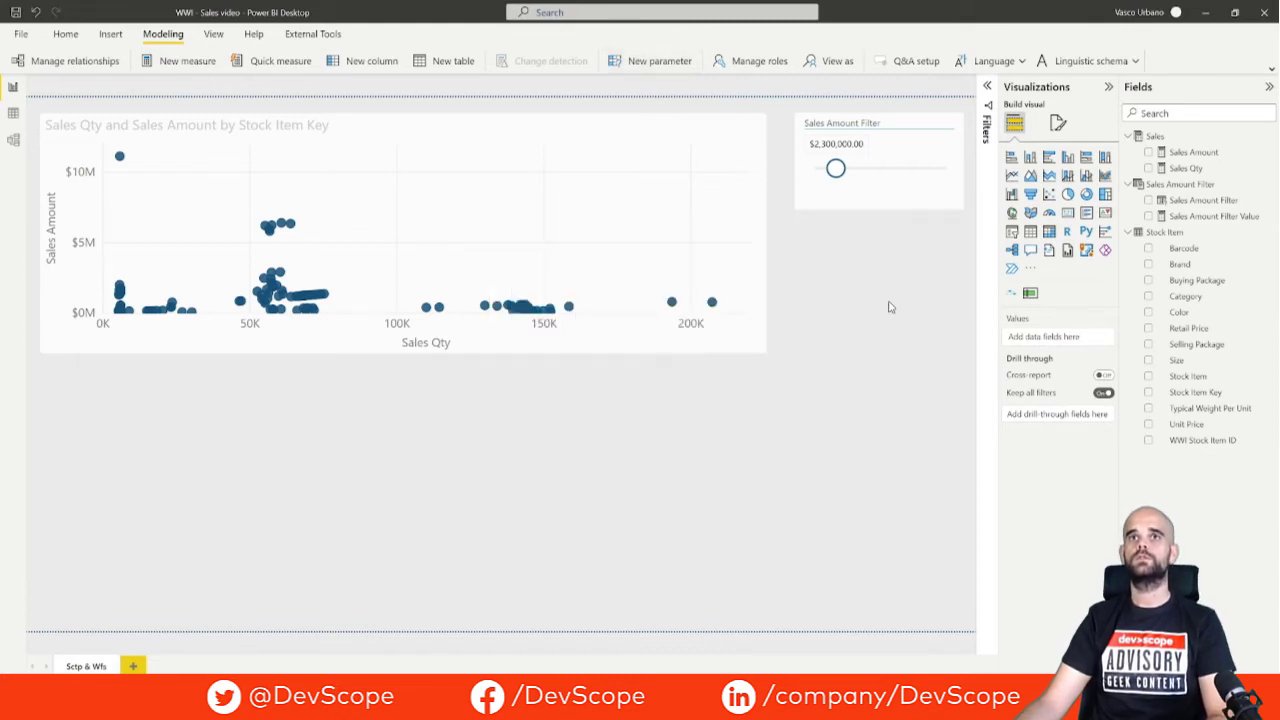
{"action": "left_click", "coordinate": [866, 203]}
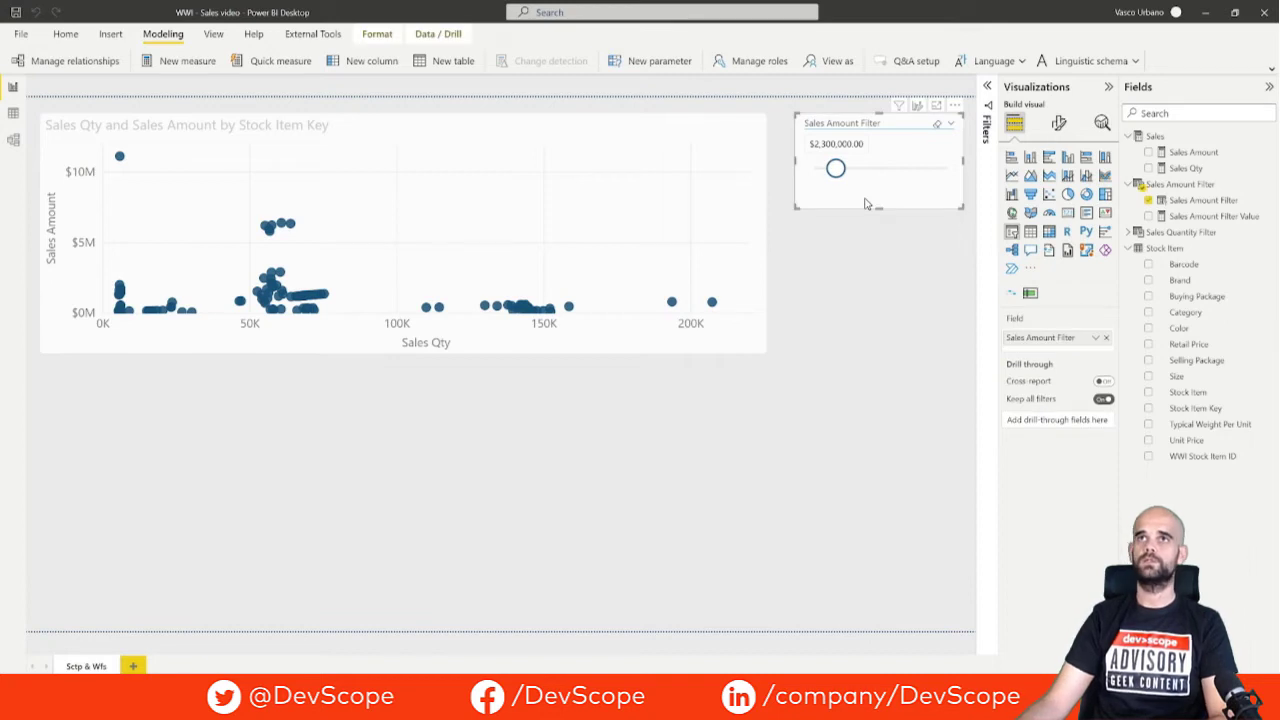
{"action": "key", "text": "ctrl+c"}
{"action": "key", "text": "ctrl+v"}
{"action": "mouse_move", "coordinate": [866, 203]}
{"action": "left_mouse_down"}
{"action": "mouse_move", "coordinate": [846, 328]}
{"action": "mouse_move", "coordinate": [860, 338]}
{"action": "left_mouse_up"}
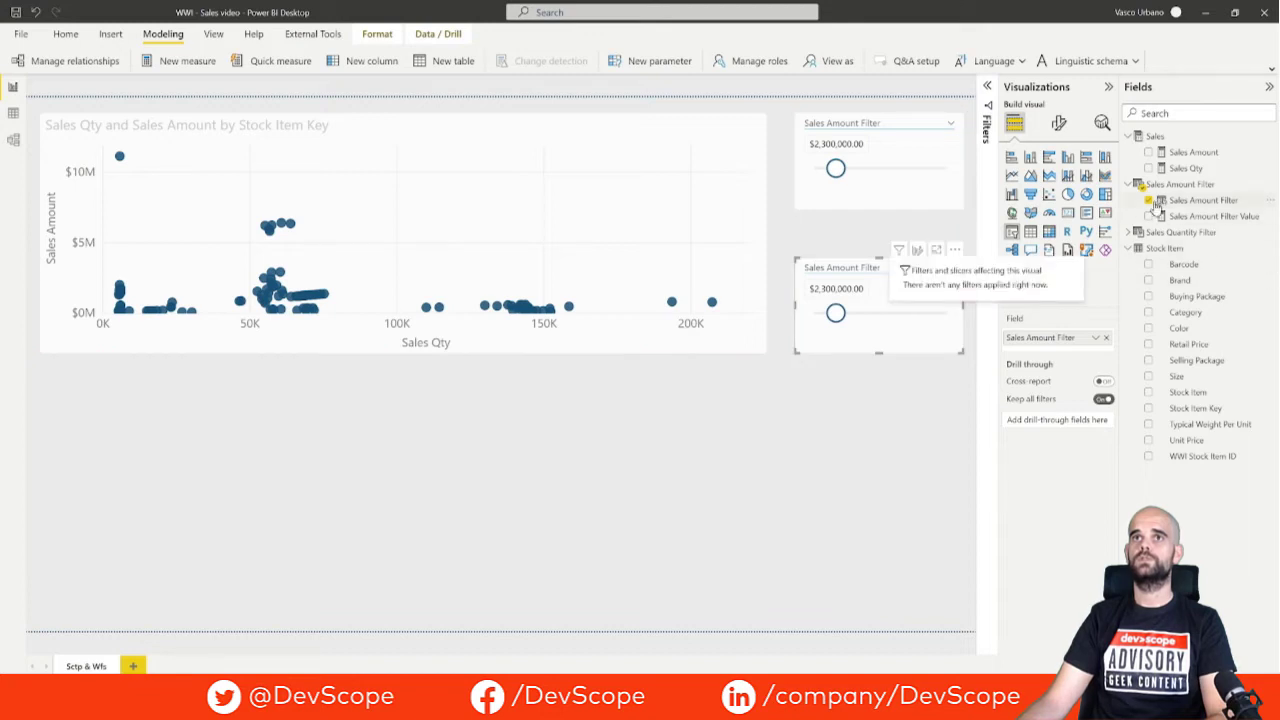
{"action": "left_click", "coordinate": [1129, 233]}
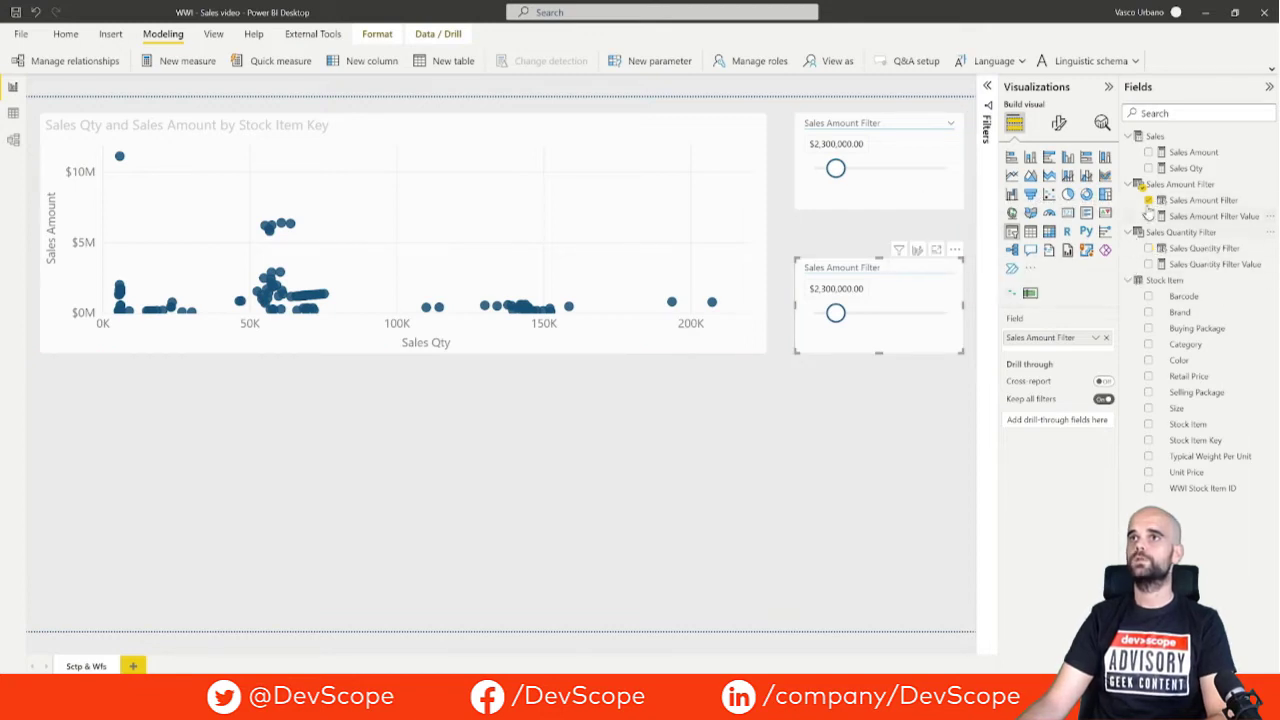
{"action": "left_click", "coordinate": [1148, 200]}
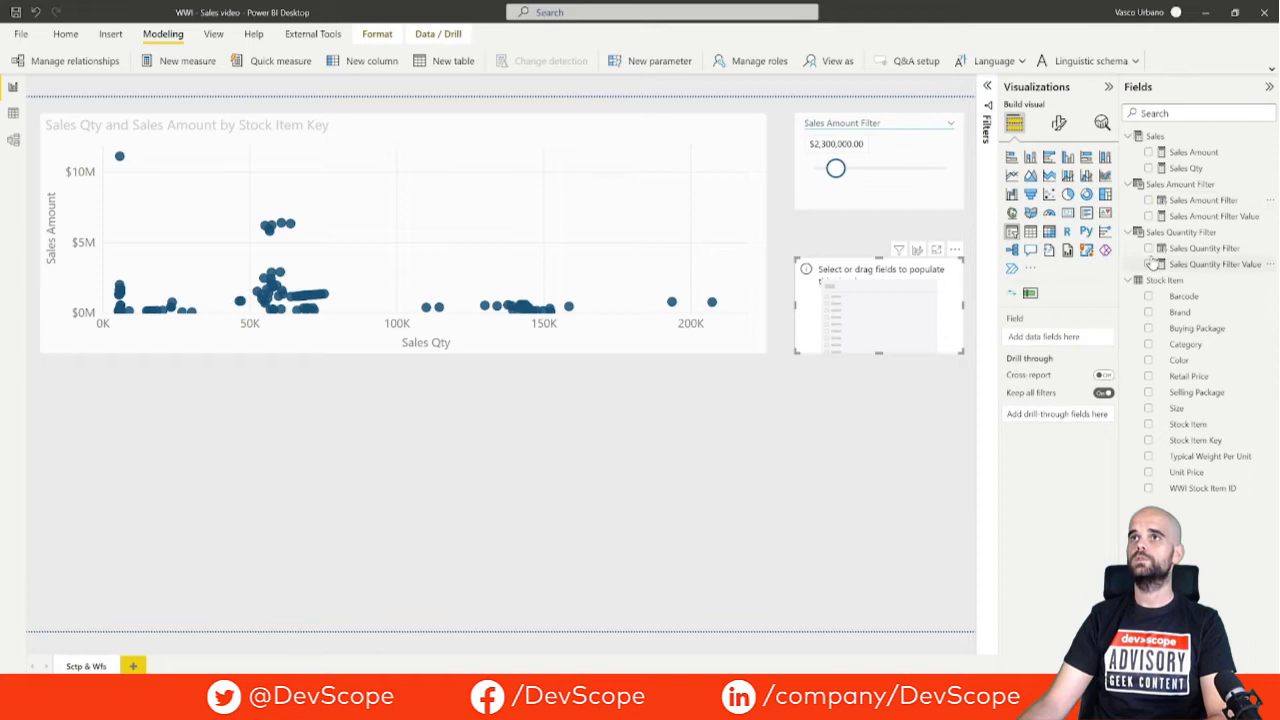
{"action": "left_click", "coordinate": [1148, 248]}
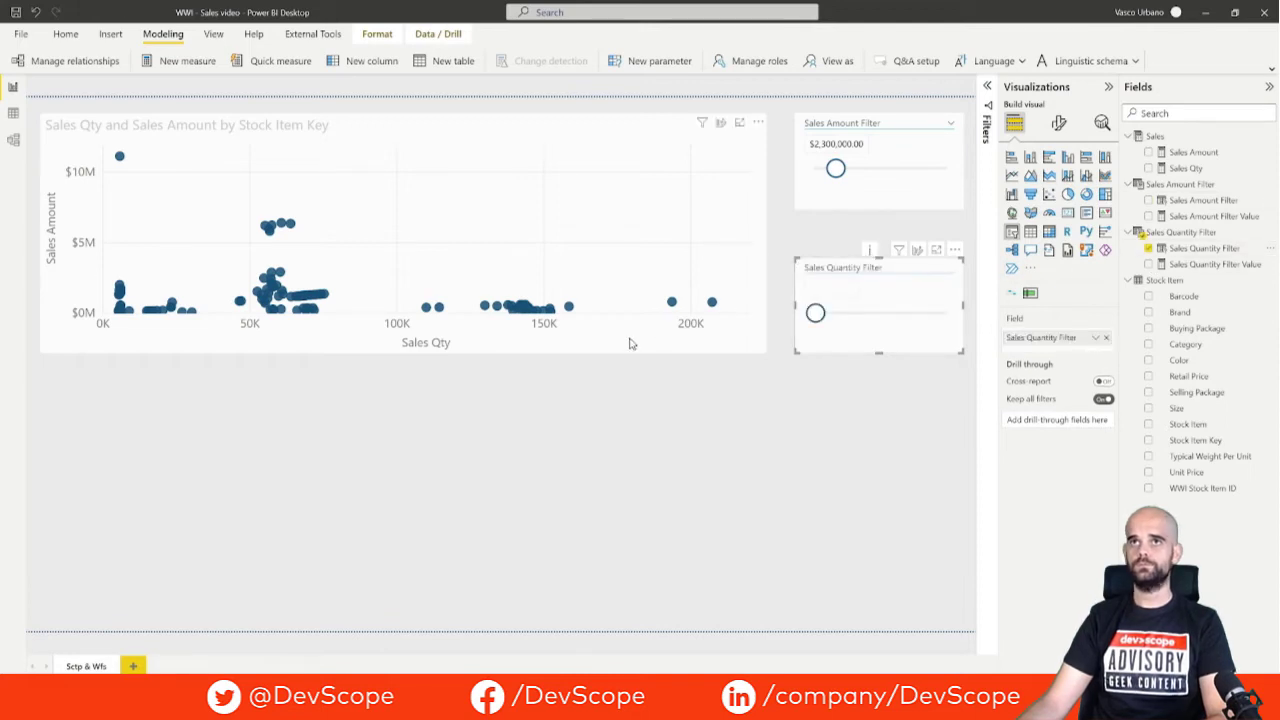
Shorten the scatter chart, stack the quantity slicer under the amount slicer, and set it to 42300
{"action": "left_click", "coordinate": [440, 344]}
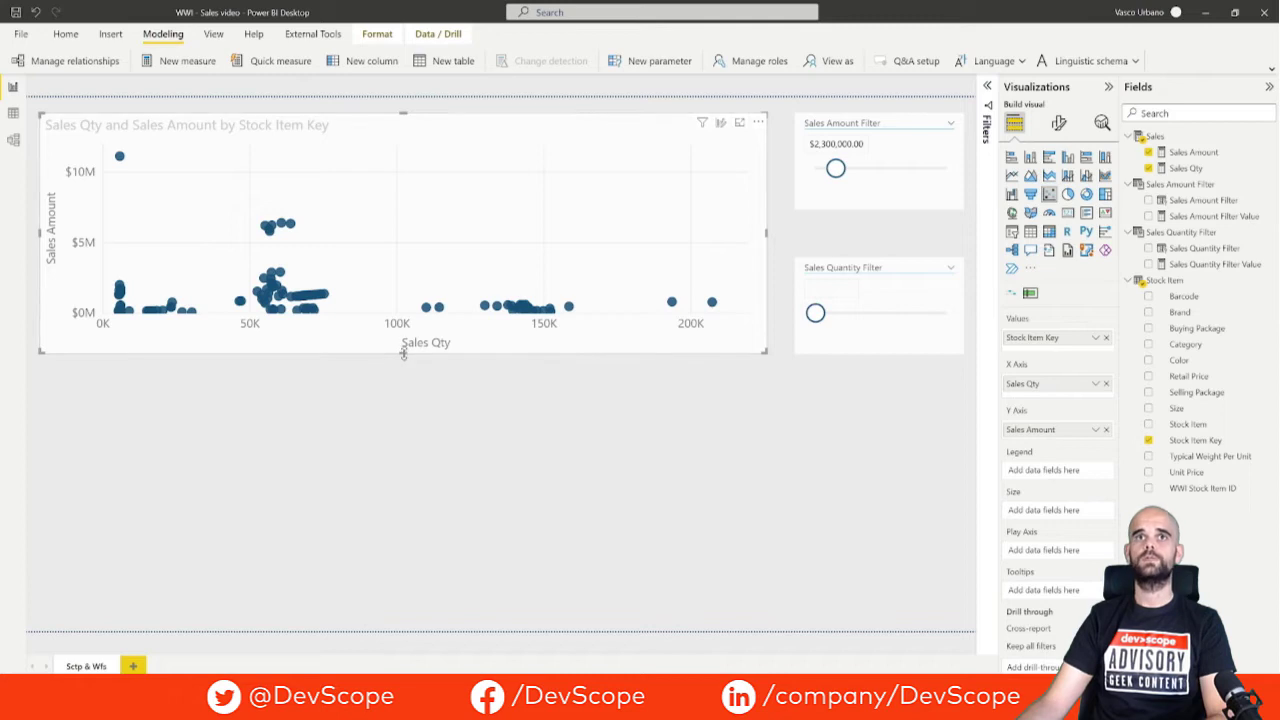
{"action": "left_click_drag", "start_coordinate": [404, 353], "coordinate": [404, 314]}
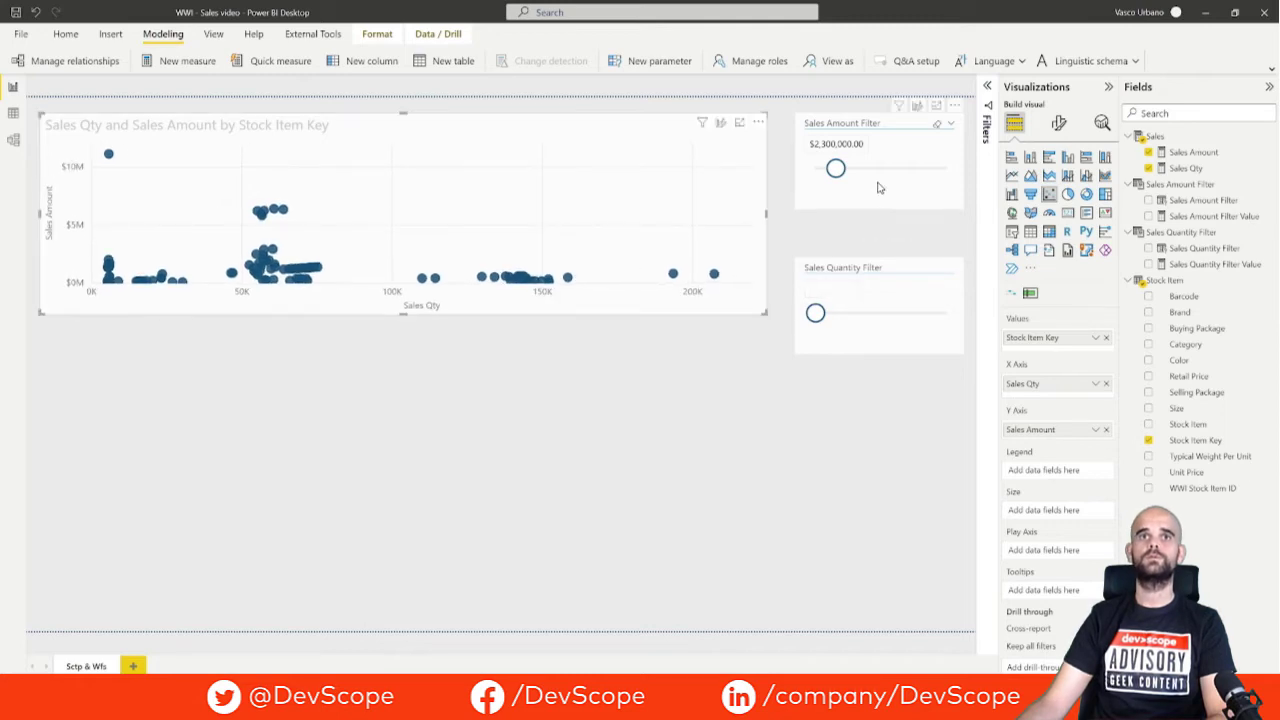
{"action": "left_click_drag", "start_coordinate": [883, 348], "coordinate": [880, 308]}
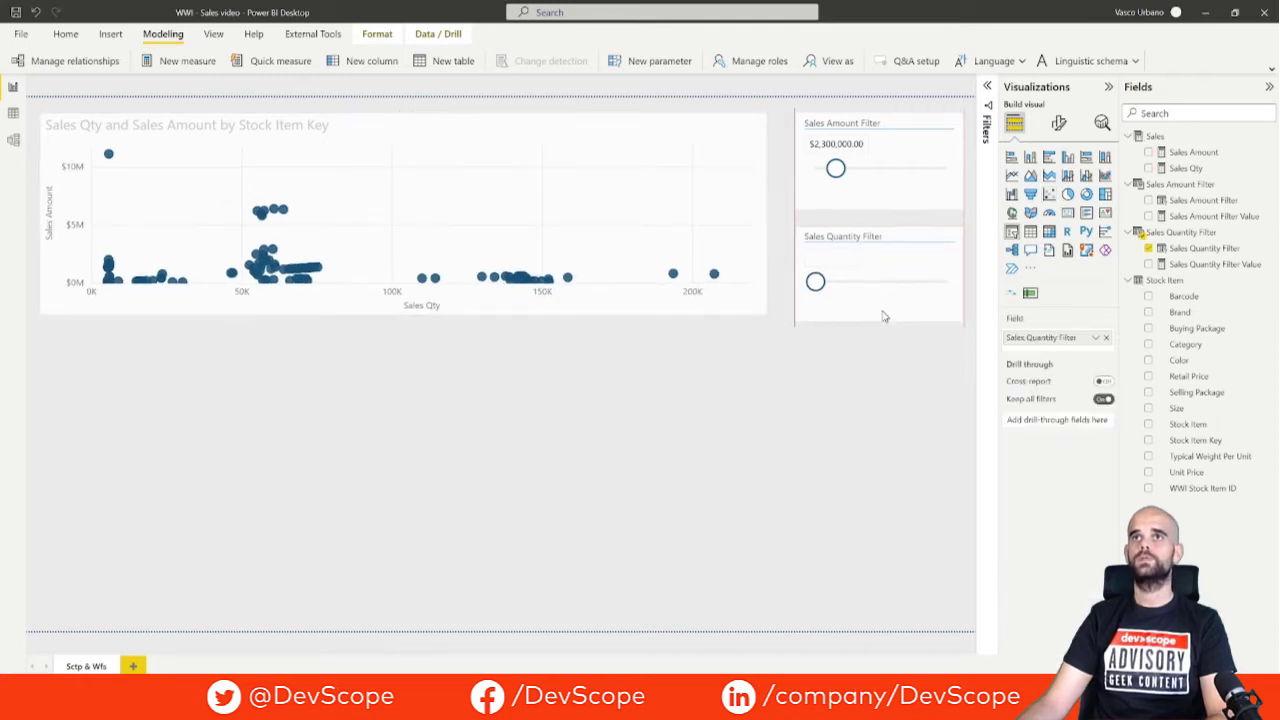
{"action": "left_click", "coordinate": [751, 431]}
{"action": "left_click_drag", "start_coordinate": [816, 274], "coordinate": [834, 274]}
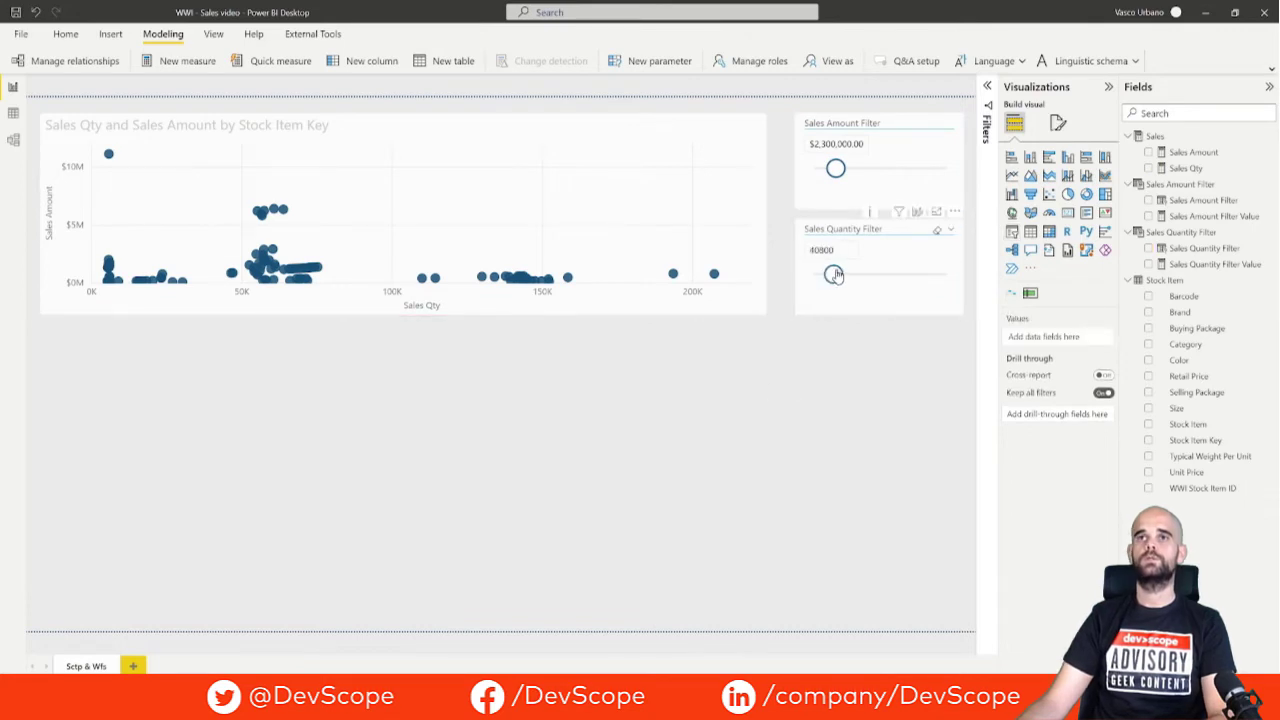
{"action": "mouse_move", "coordinate": [363, 233]}
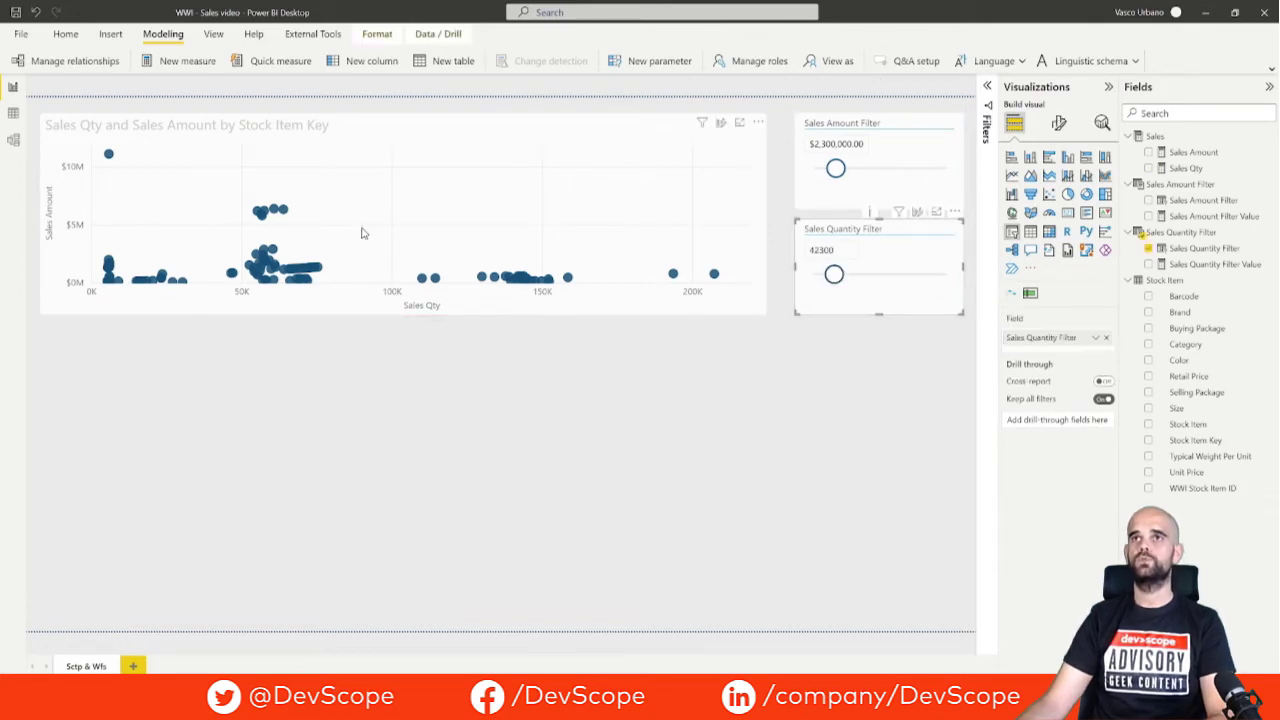
{"action": "left_click", "coordinate": [608, 404]}
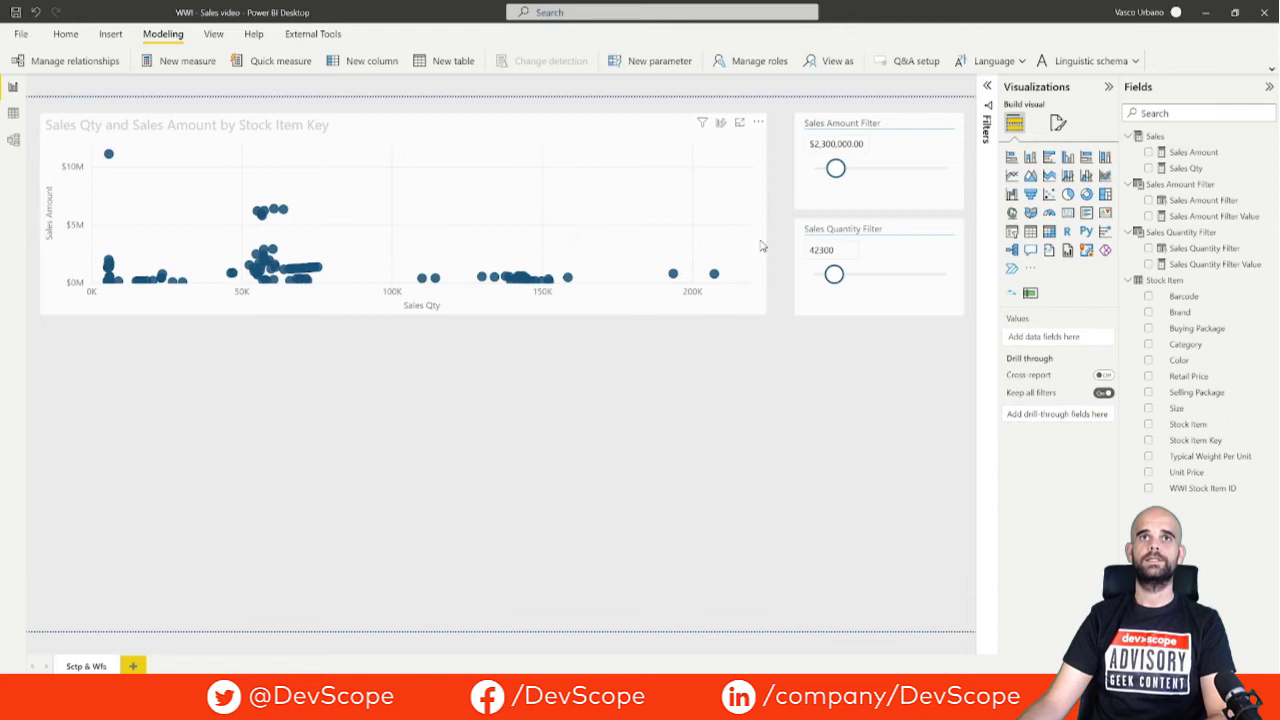
Bind an X-axis constant line to Sales Quantity Filter Value and test it at 39300
{"action": "left_click", "coordinate": [544, 191]}
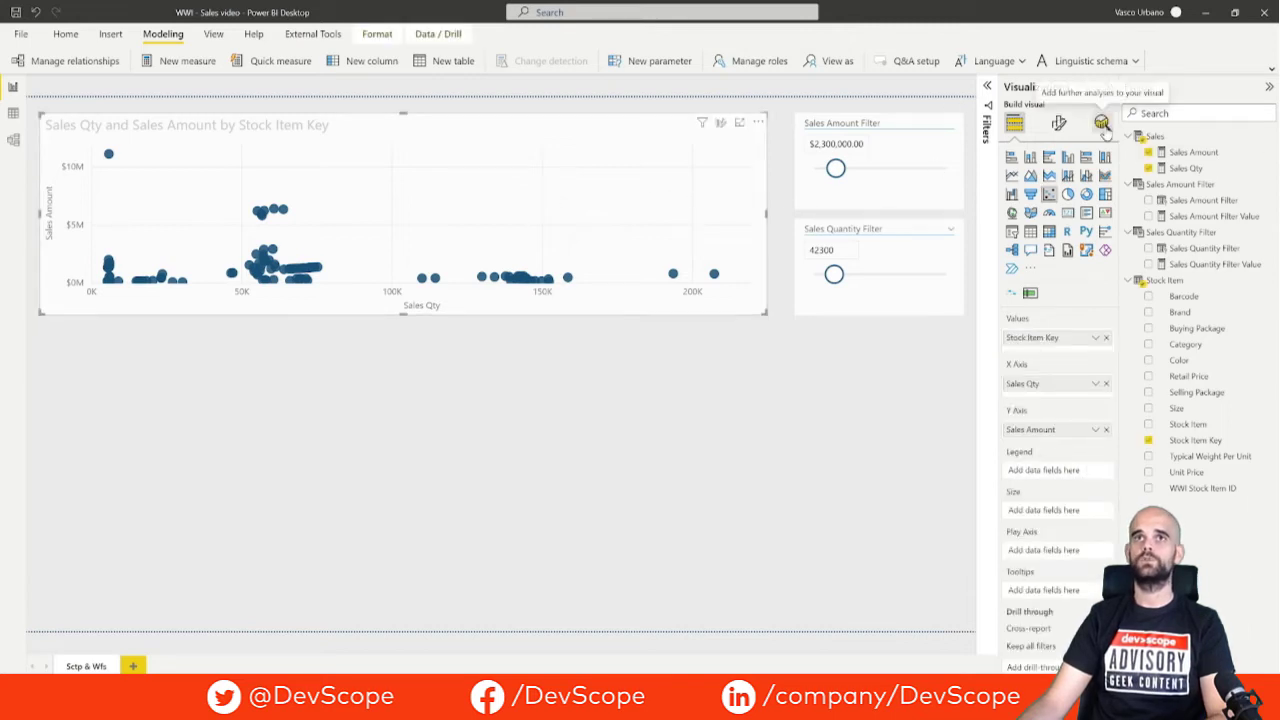
{"action": "left_click", "coordinate": [1102, 123]}
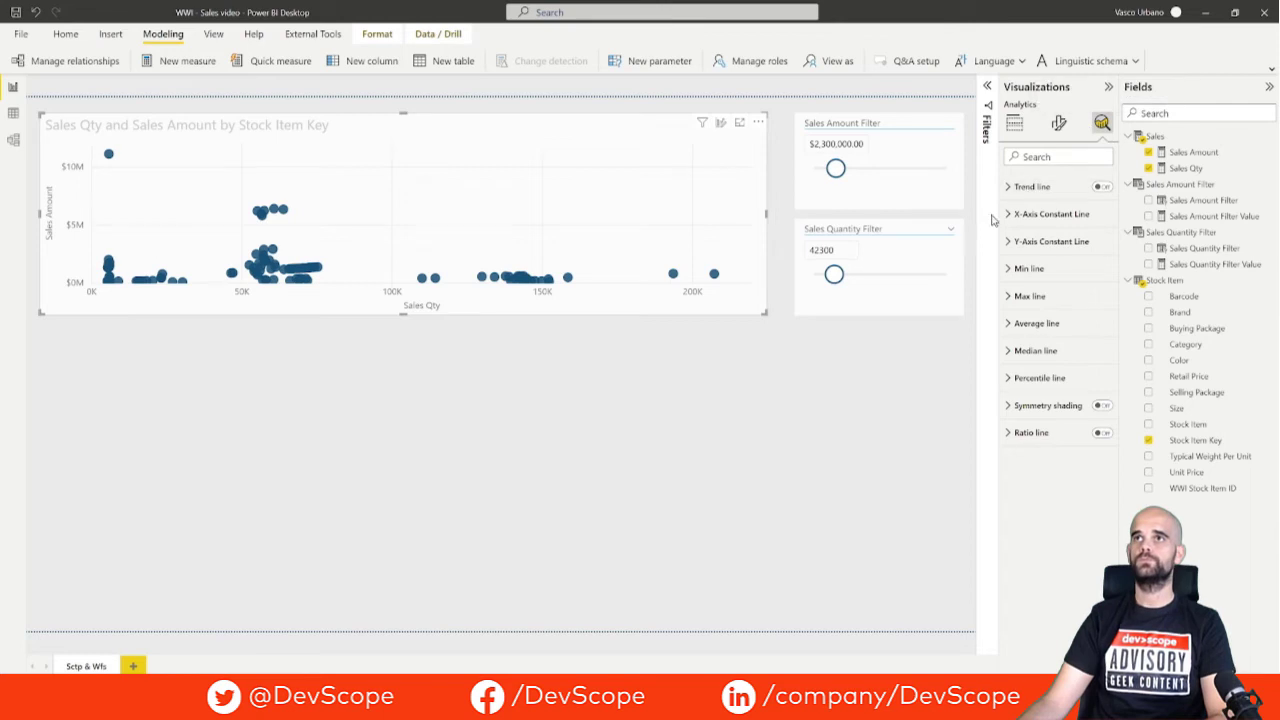
{"action": "left_click", "coordinate": [1012, 214]}
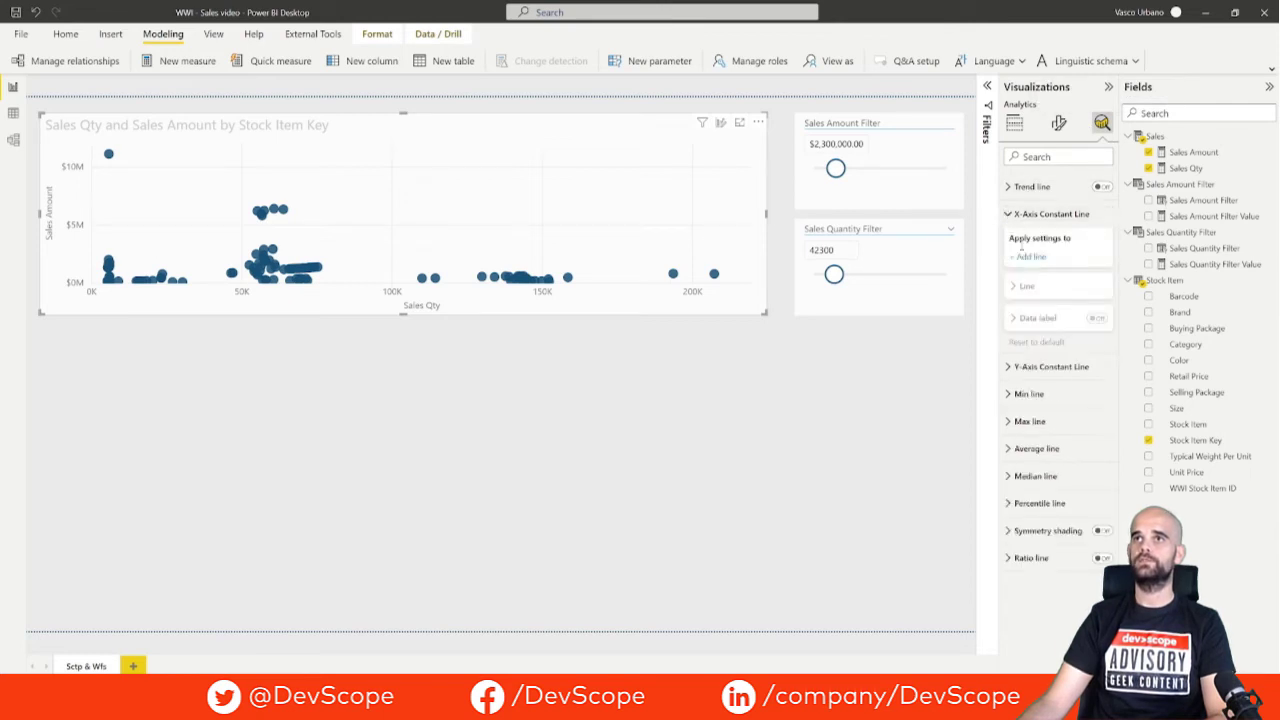
{"action": "left_click", "coordinate": [1030, 257]}
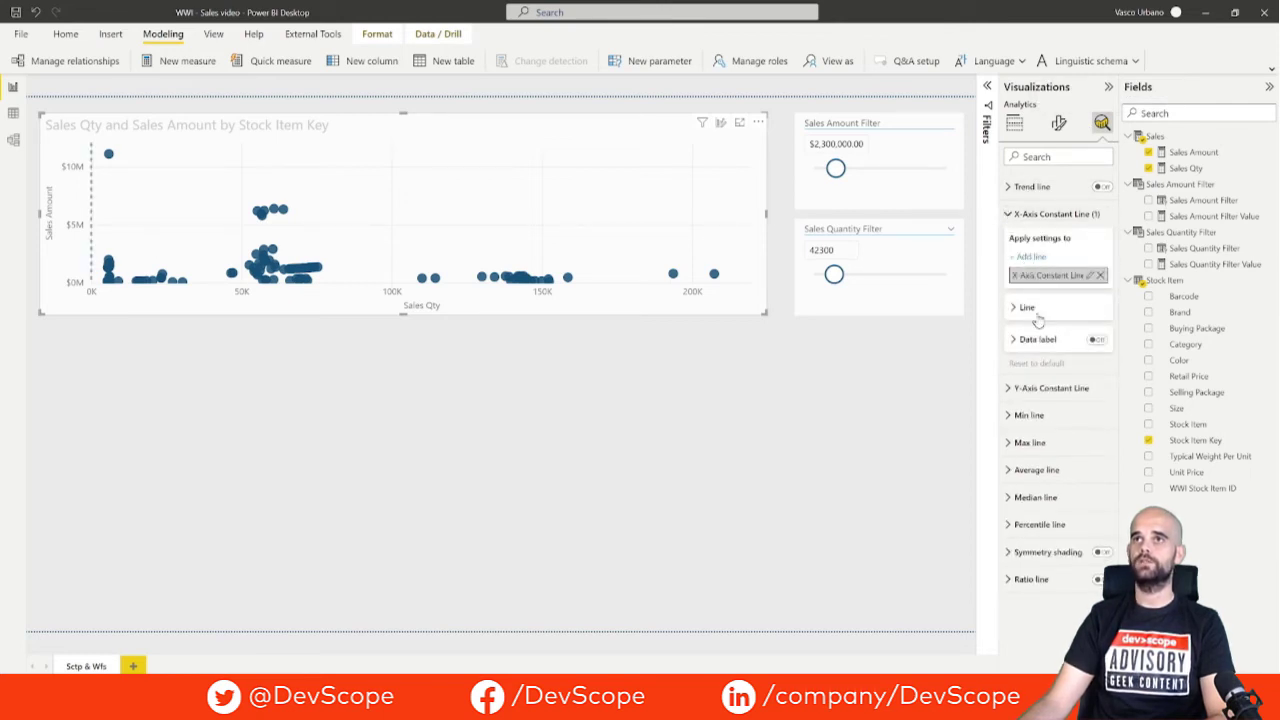
{"action": "left_click", "coordinate": [1028, 308]}
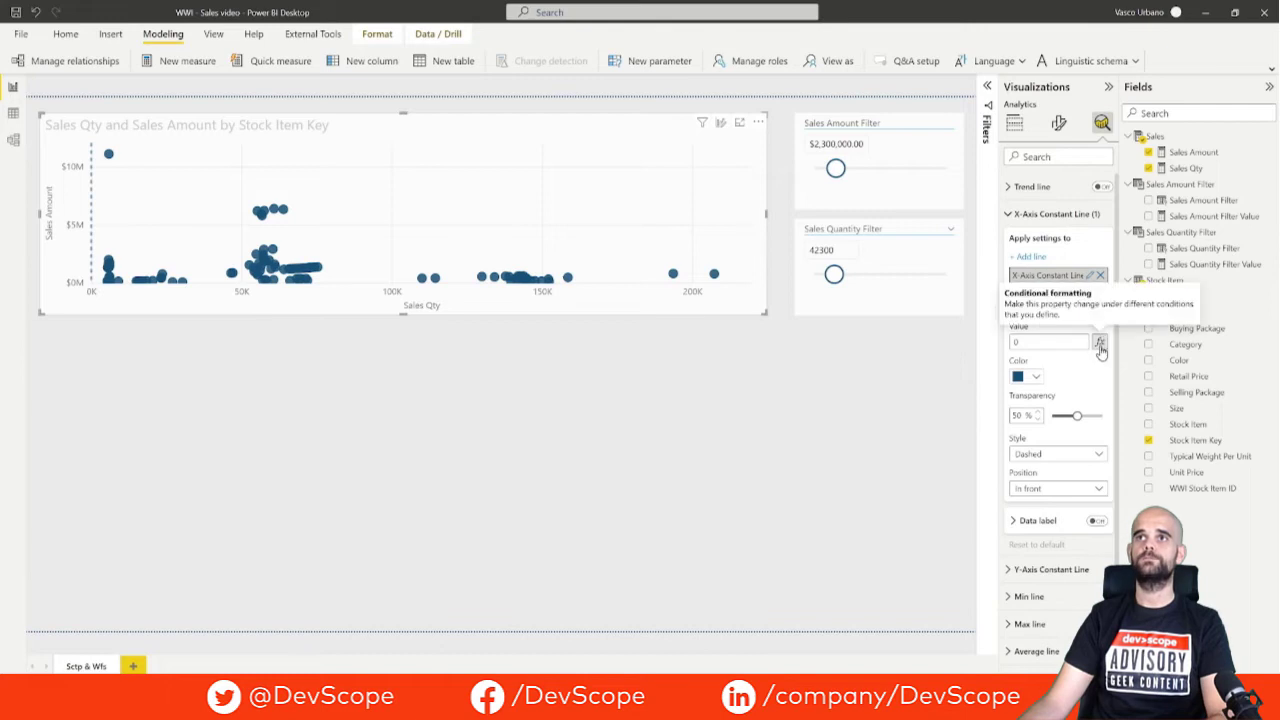
{"action": "left_click", "coordinate": [1100, 343]}
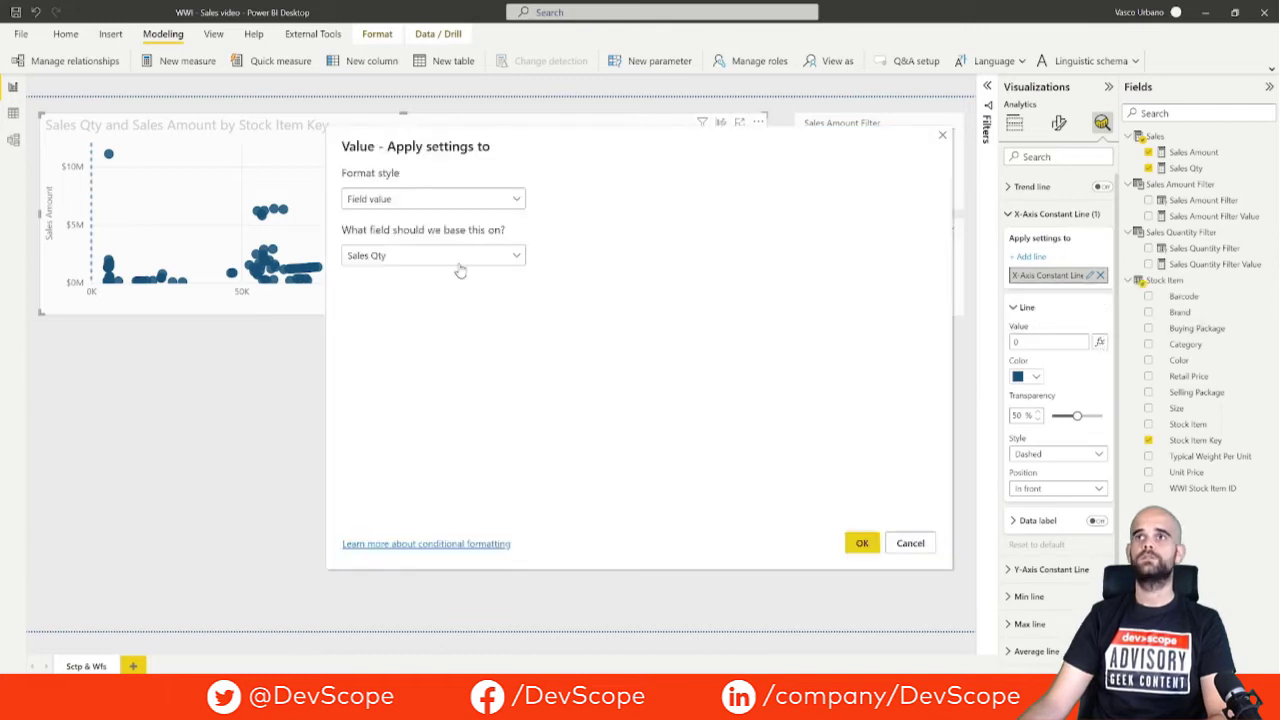
{"action": "left_click", "coordinate": [484, 258]}
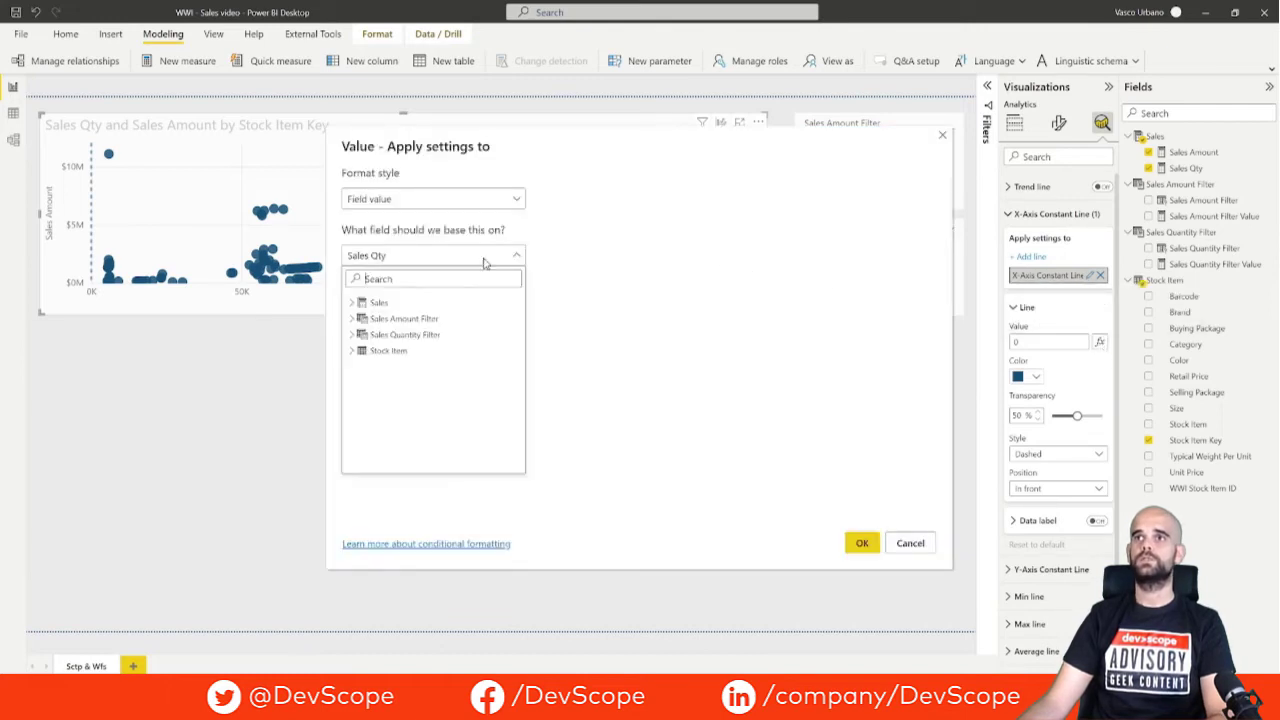
{"action": "left_click", "coordinate": [351, 335]}
{"action": "left_click", "coordinate": [395, 367]}
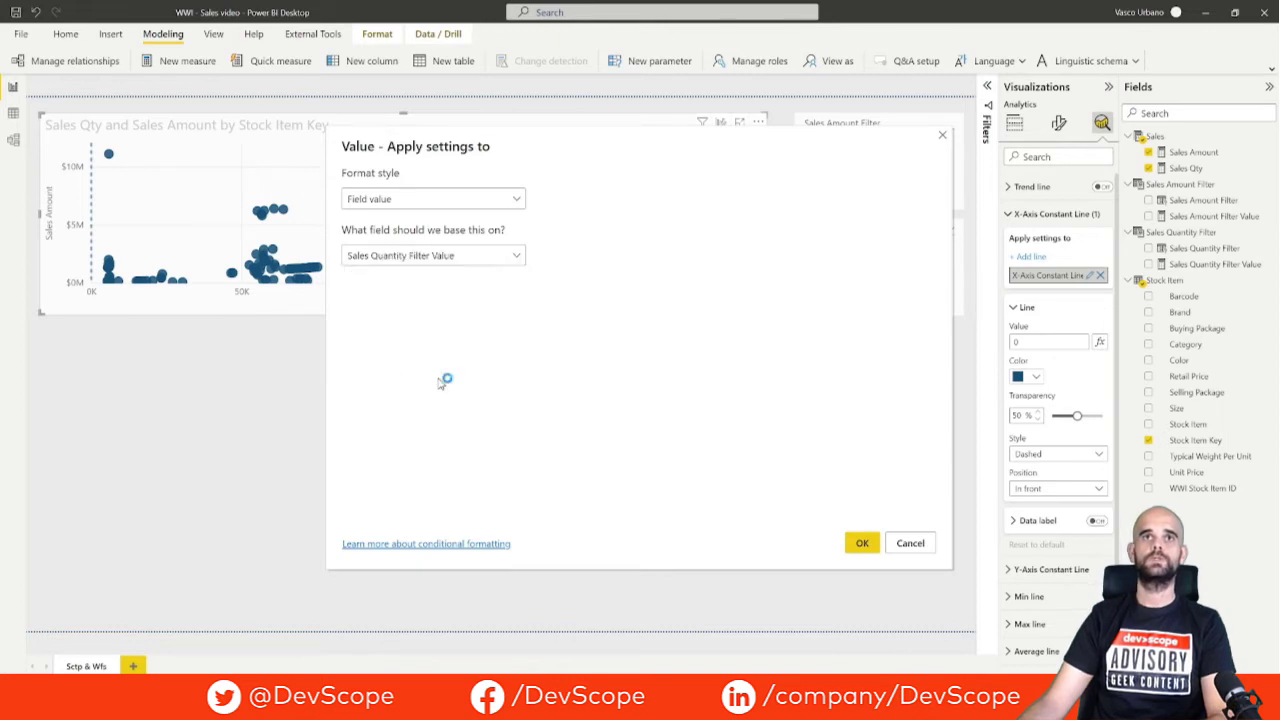
{"action": "left_click", "coordinate": [862, 543]}
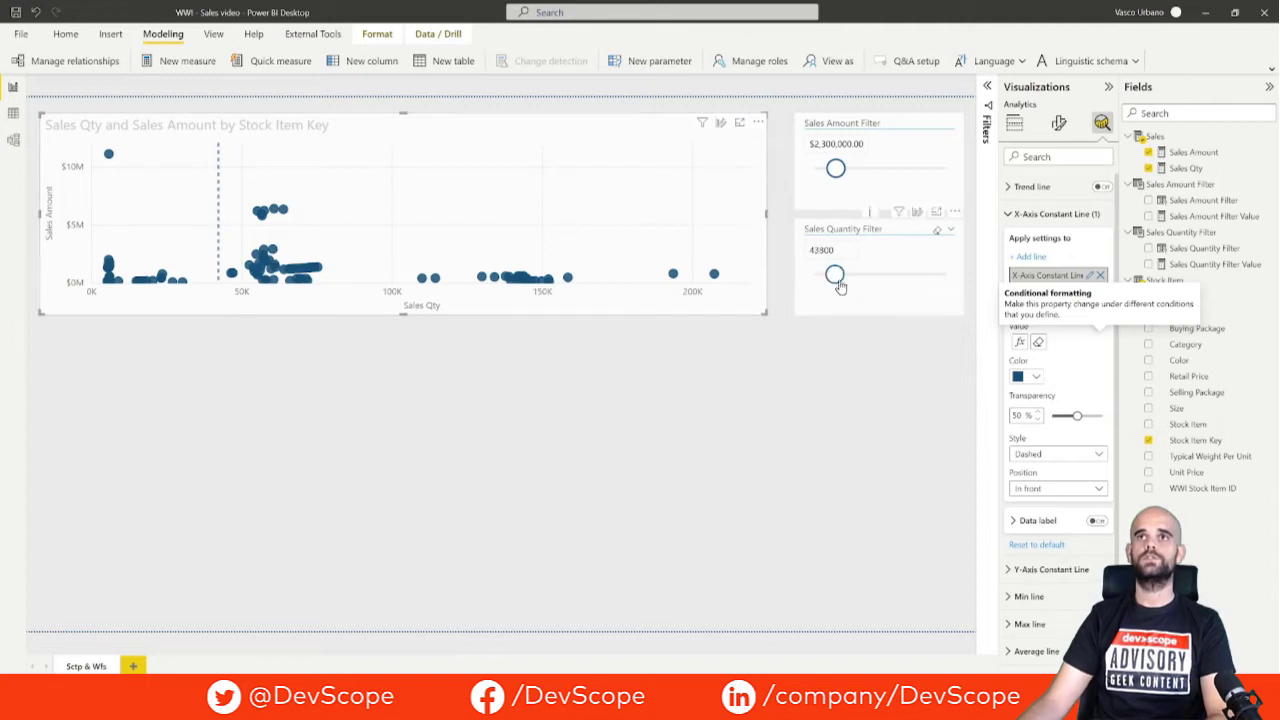
{"action": "mouse_move", "coordinate": [834, 274]}
{"action": "left_mouse_down"}
{"action": "mouse_move", "coordinate": [871, 278]}
{"action": "mouse_move", "coordinate": [821, 276]}
{"action": "mouse_move", "coordinate": [830, 286]}
{"action": "left_mouse_up"}
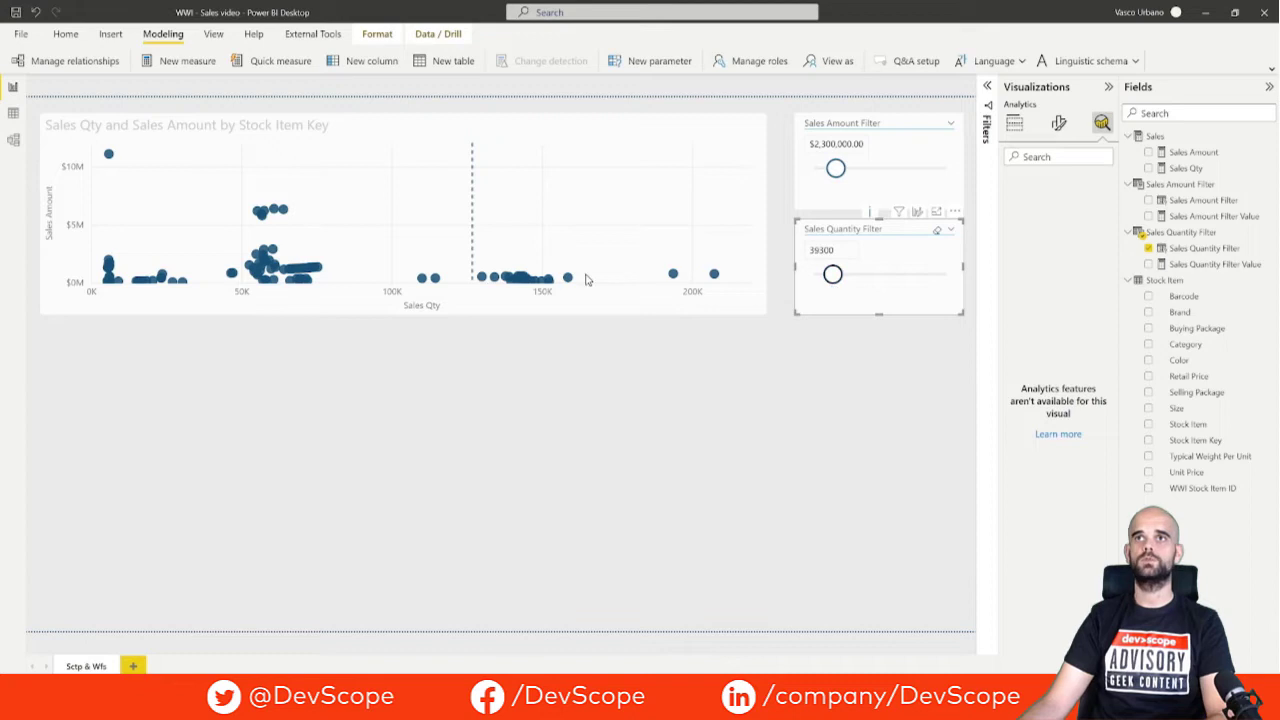
{"action": "left_click", "coordinate": [533, 296]}
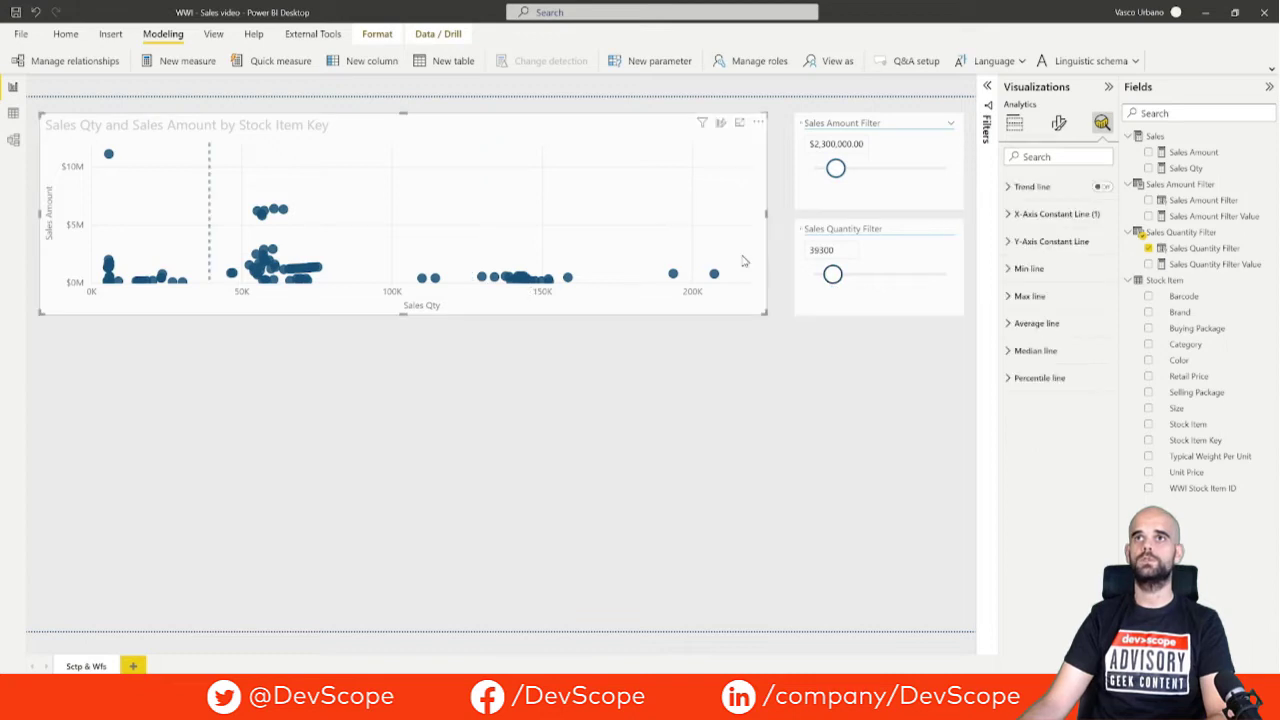
Bind a Y-axis constant line to Sales Amount Filter Value and test it at $2,600,000
{"action": "left_click", "coordinate": [1029, 242]}
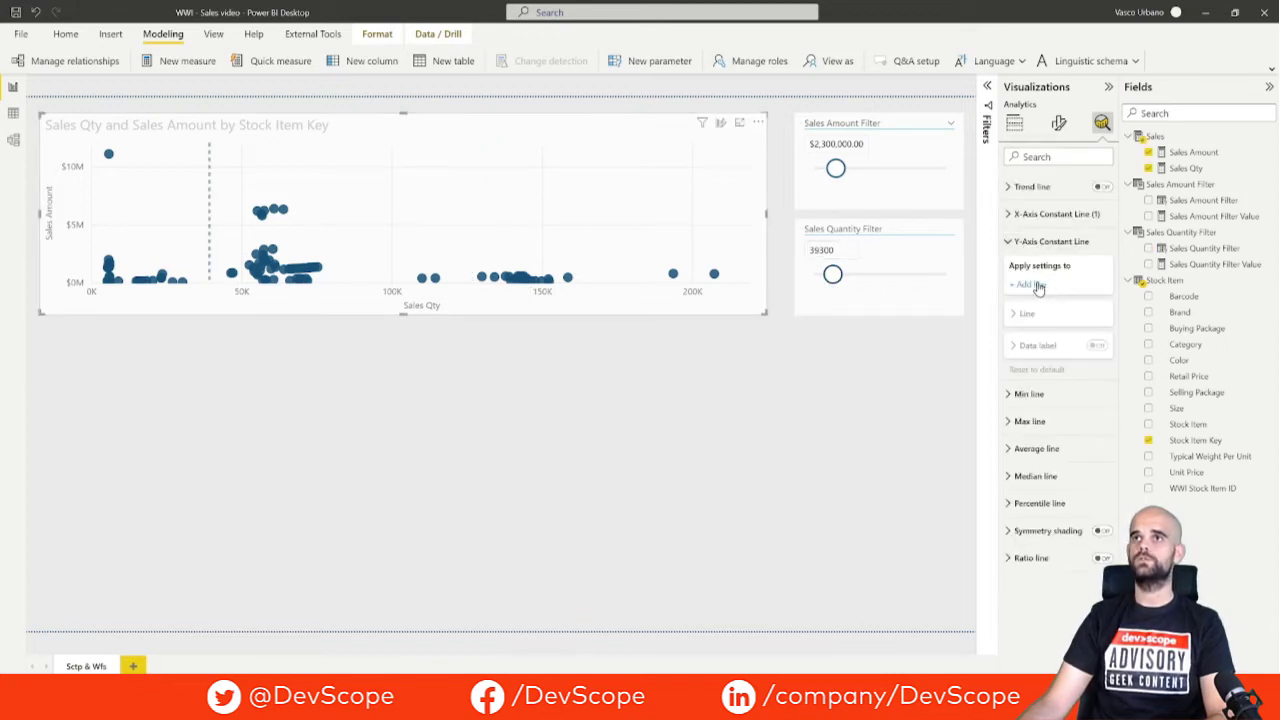
{"action": "left_click", "coordinate": [1036, 285]}
{"action": "left_click", "coordinate": [1035, 339]}
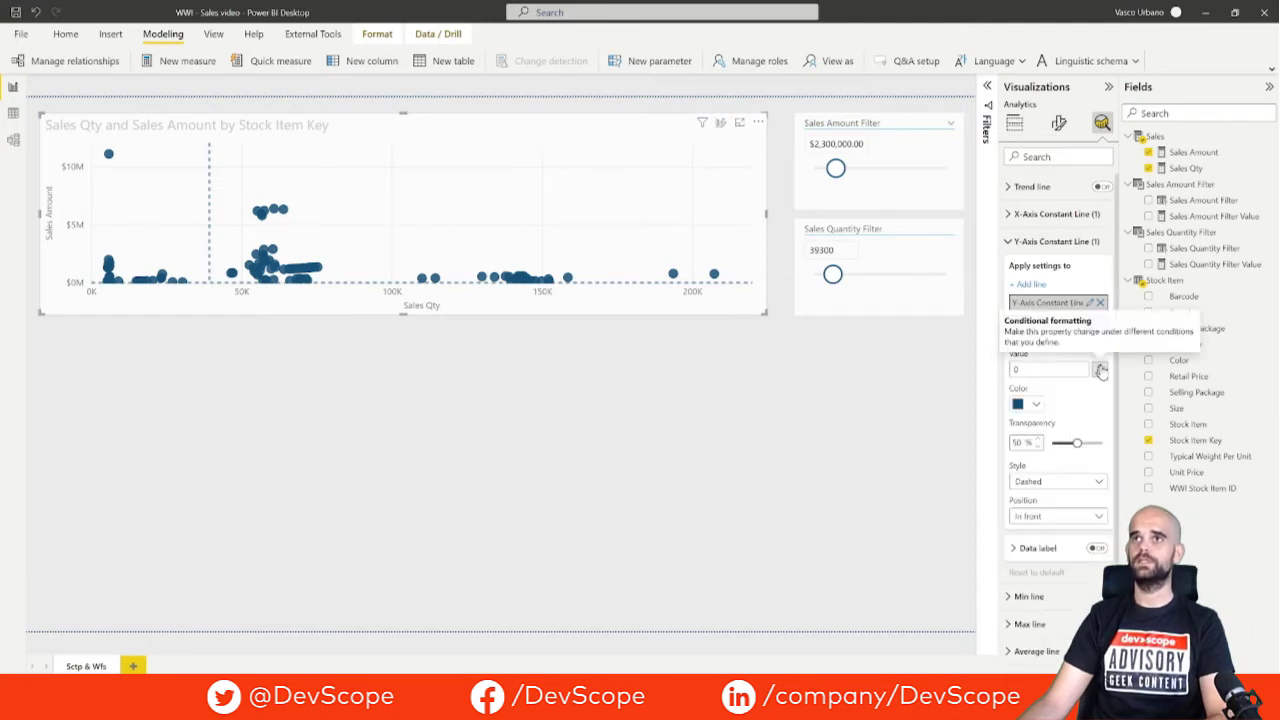
{"action": "left_click", "coordinate": [1100, 369]}
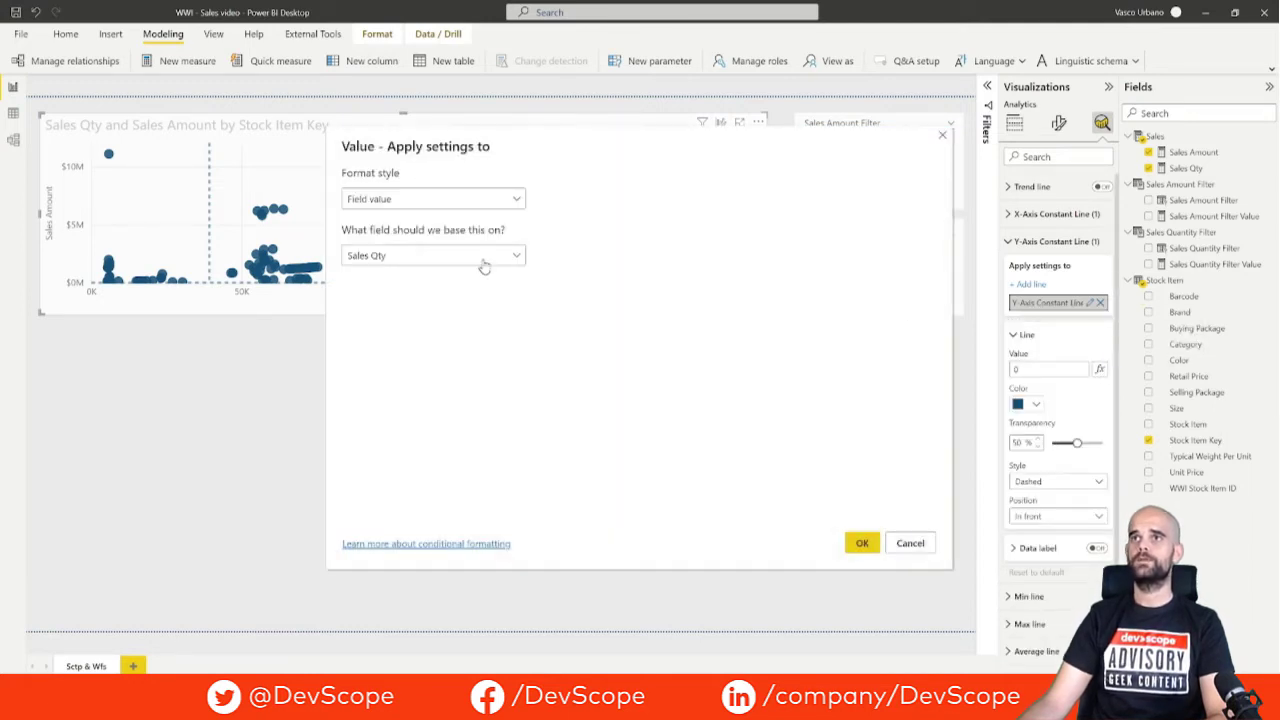
{"action": "left_click", "coordinate": [485, 262]}
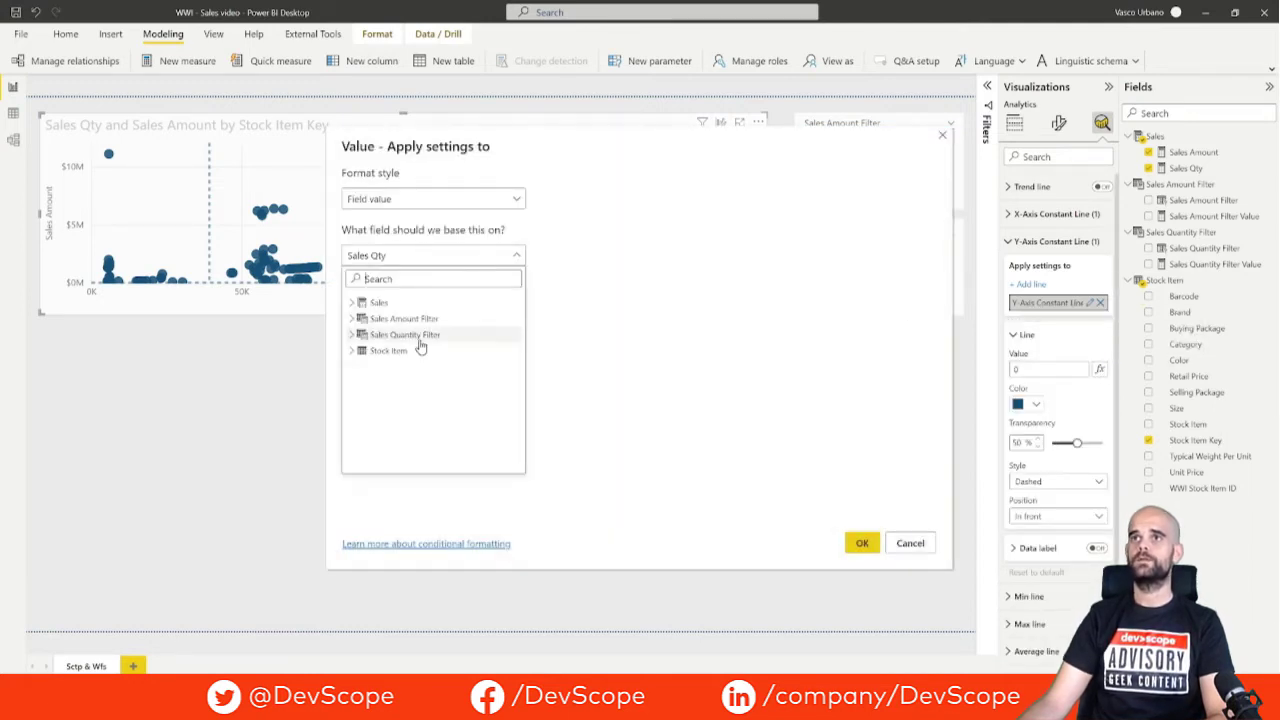
{"action": "left_click", "coordinate": [353, 318]}
{"action": "left_click", "coordinate": [400, 351]}
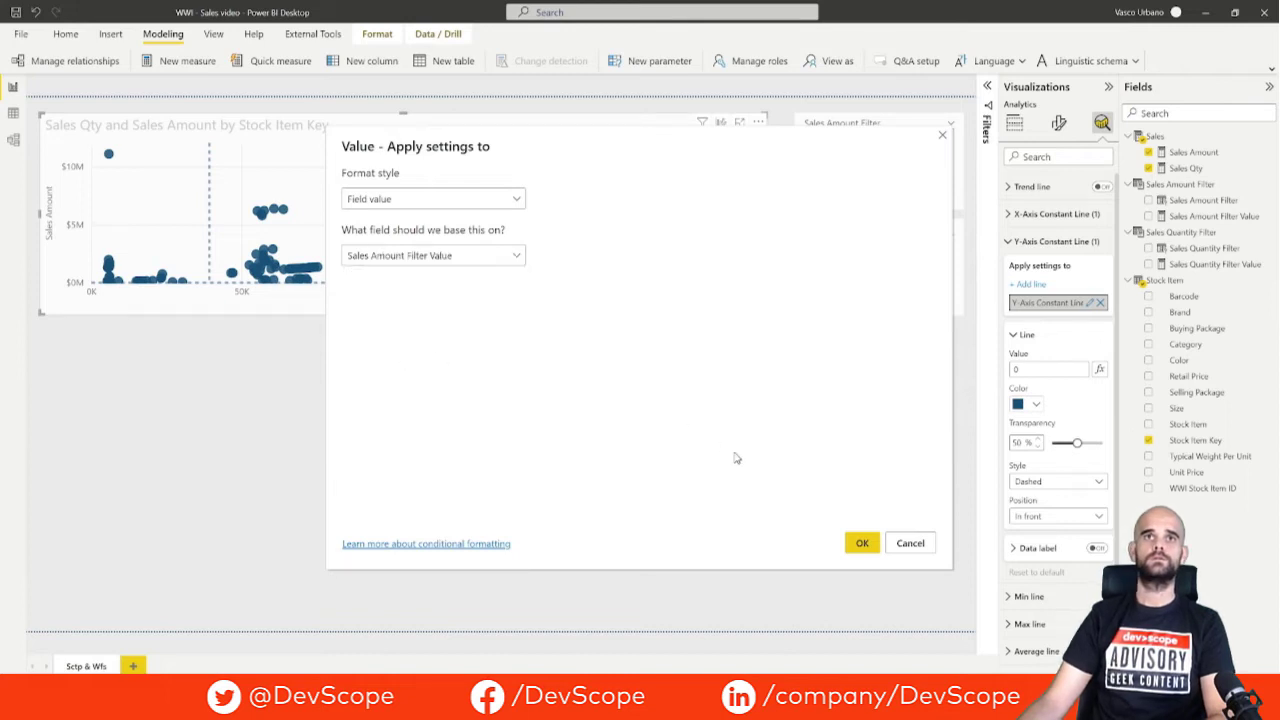
{"action": "left_click", "coordinate": [862, 543]}
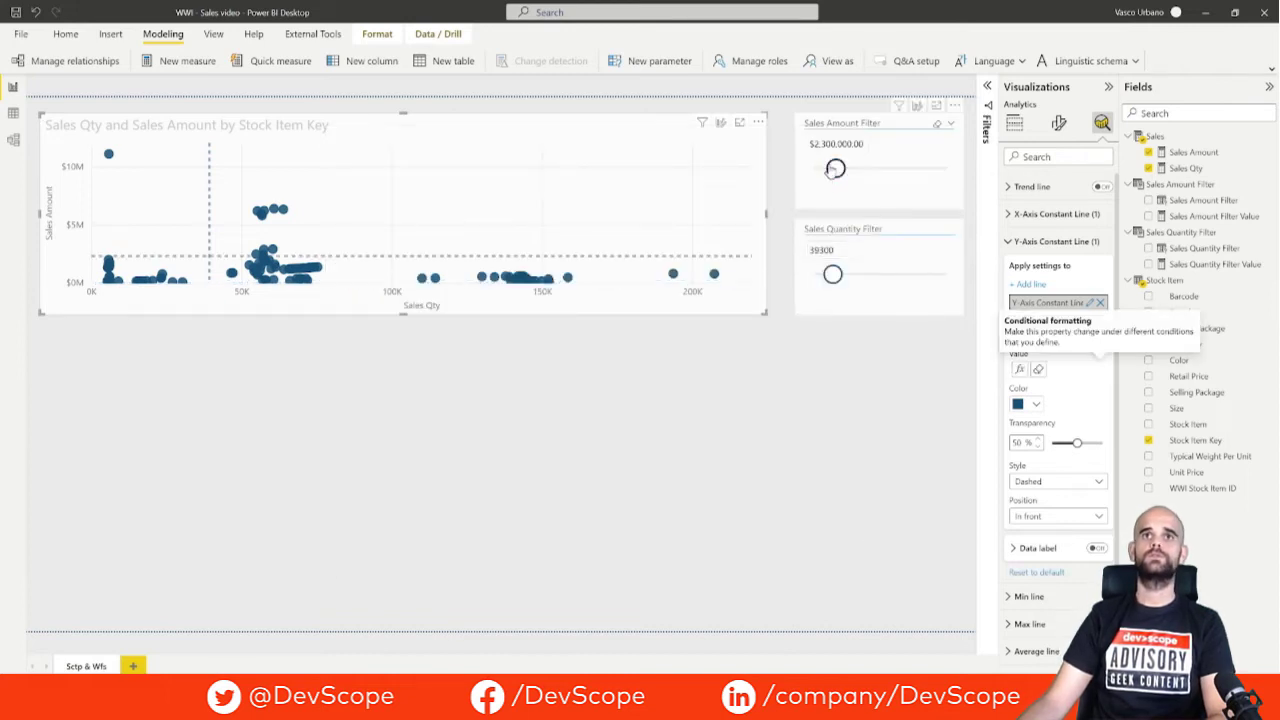
{"action": "mouse_move", "coordinate": [836, 168]}
{"action": "left_mouse_down"}
{"action": "mouse_move", "coordinate": [864, 170]}
{"action": "mouse_move", "coordinate": [838, 170]}
{"action": "left_mouse_up"}
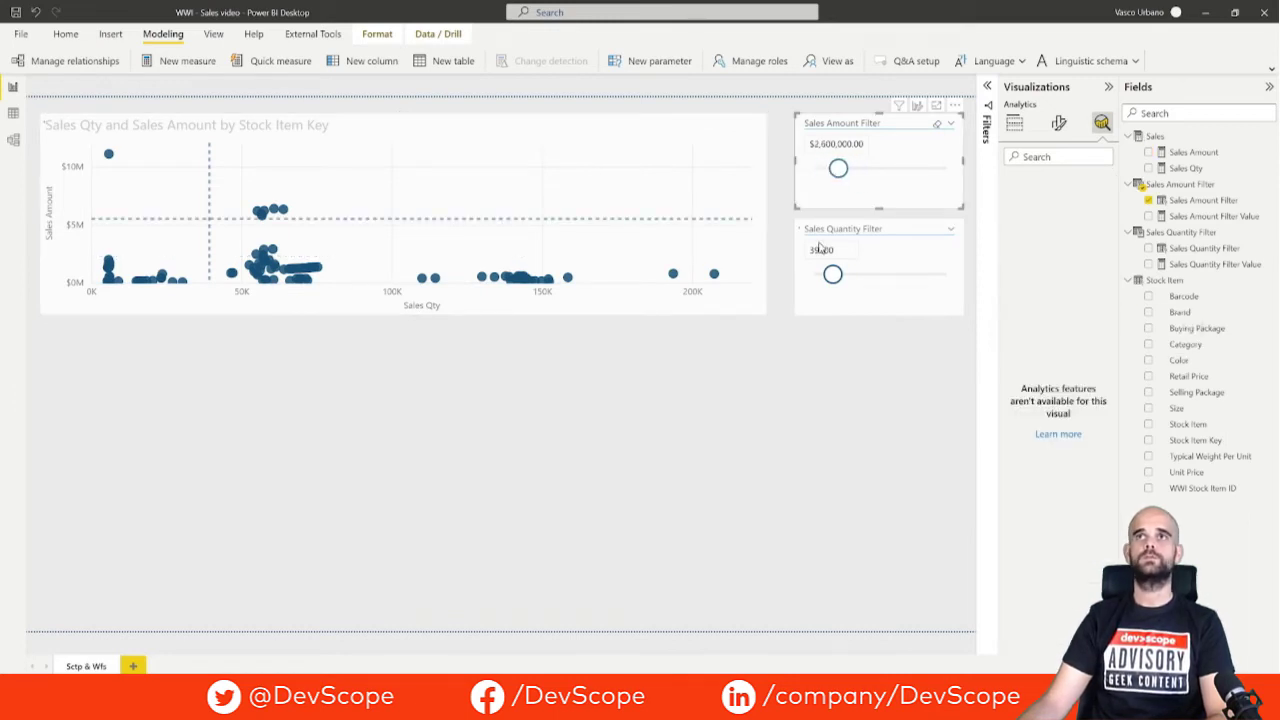
{"action": "left_click", "coordinate": [543, 474]}
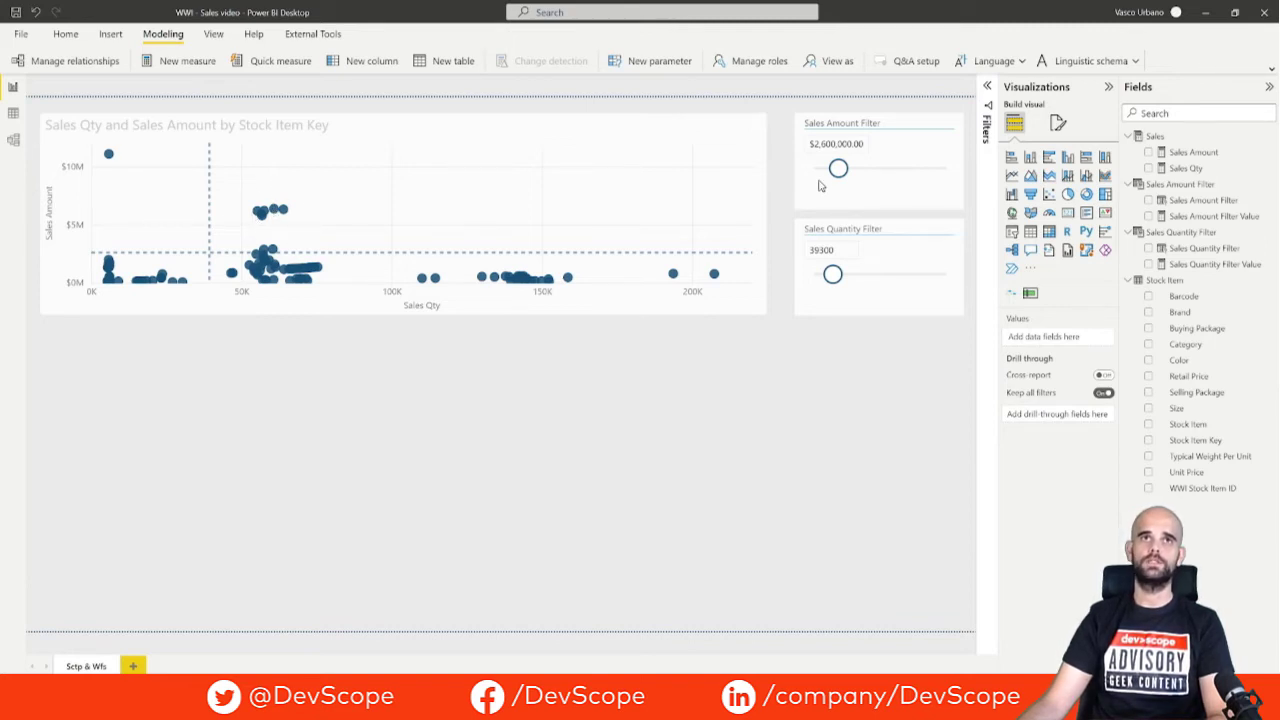
Collapse all field tables and start a new measure on the Sales table
{"action": "left_click", "coordinate": [1138, 138]}
{"action": "left_click", "coordinate": [1132, 153]}
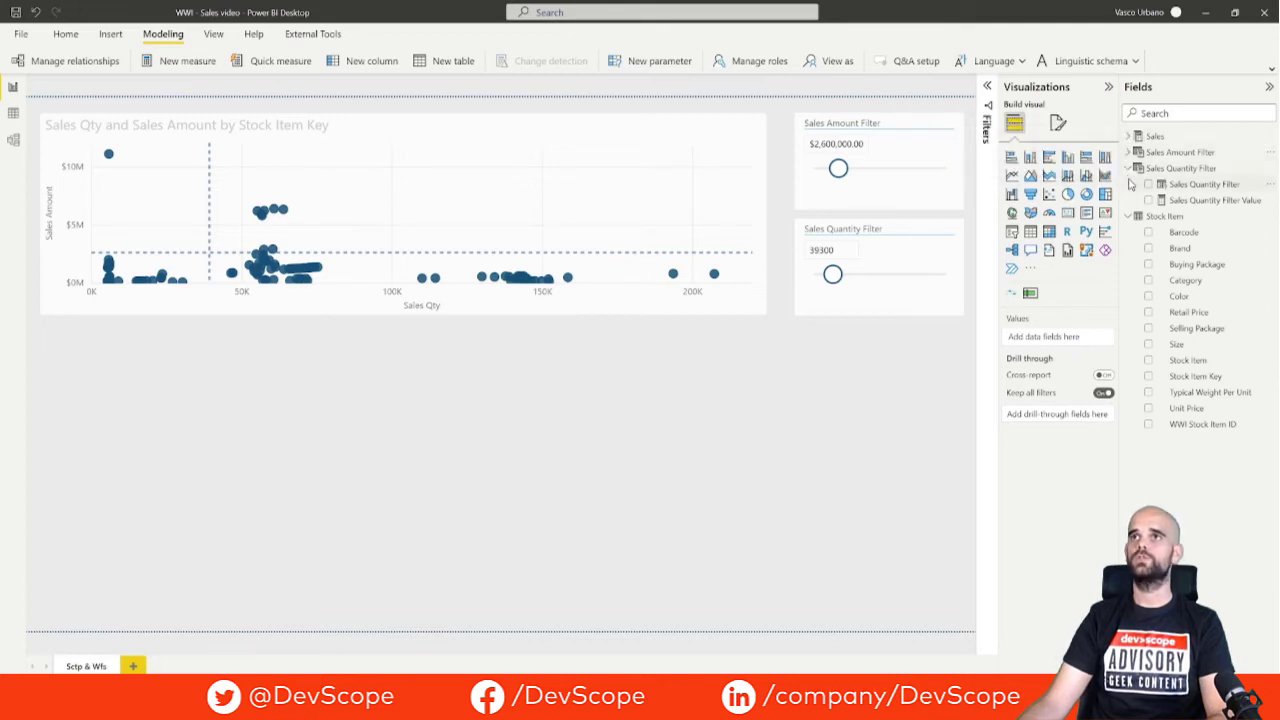
{"action": "left_click", "coordinate": [1130, 169]}
{"action": "left_click", "coordinate": [1131, 185]}
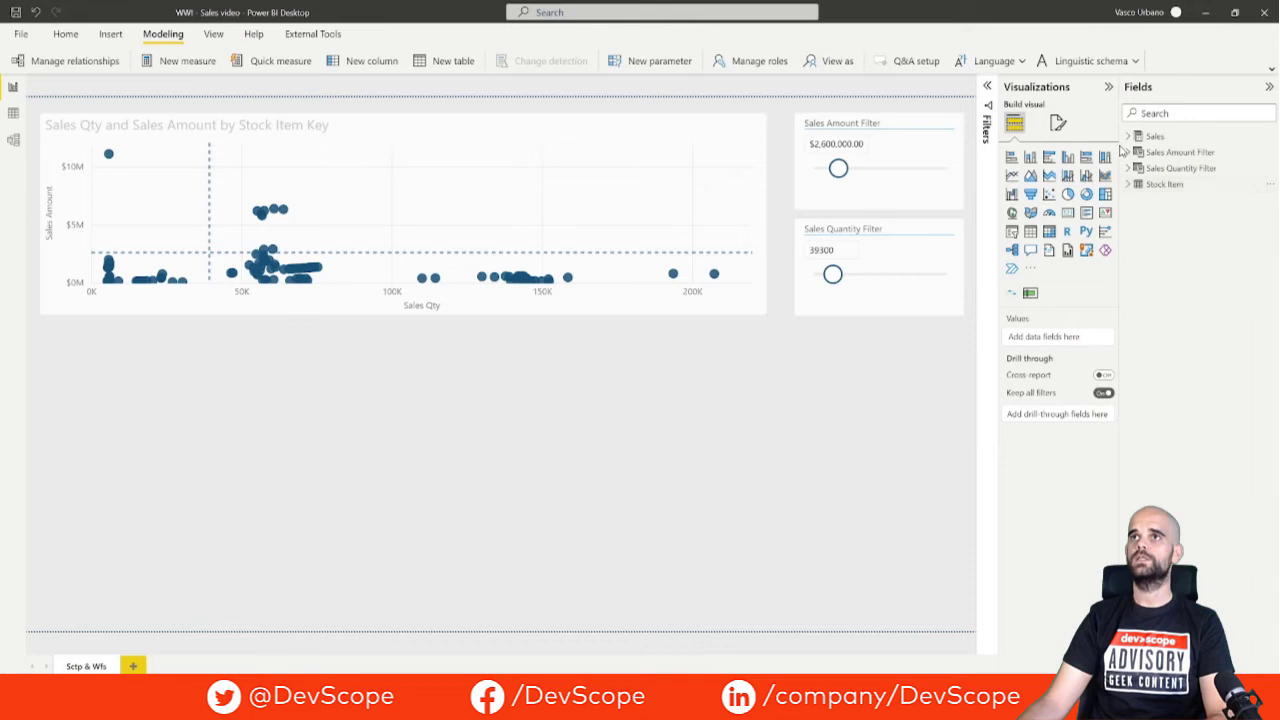
{"action": "right_click", "coordinate": [1162, 141]}
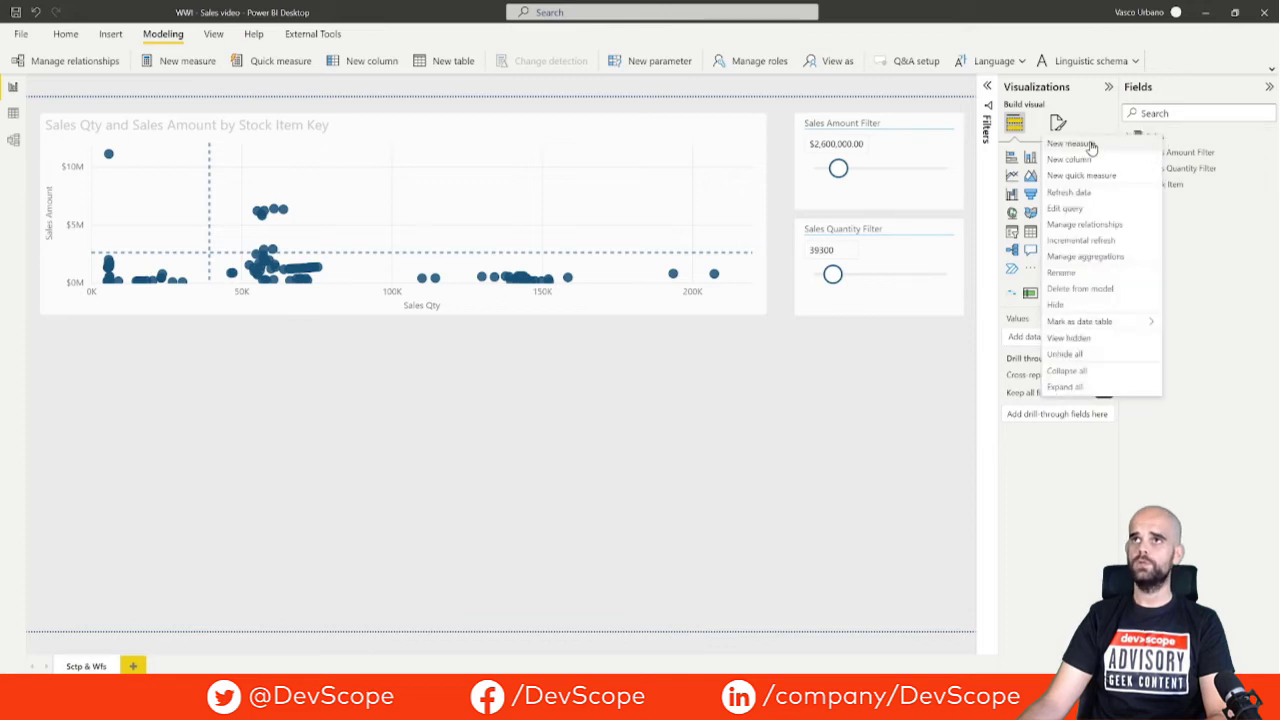
{"action": "key", "text": "Escape"}
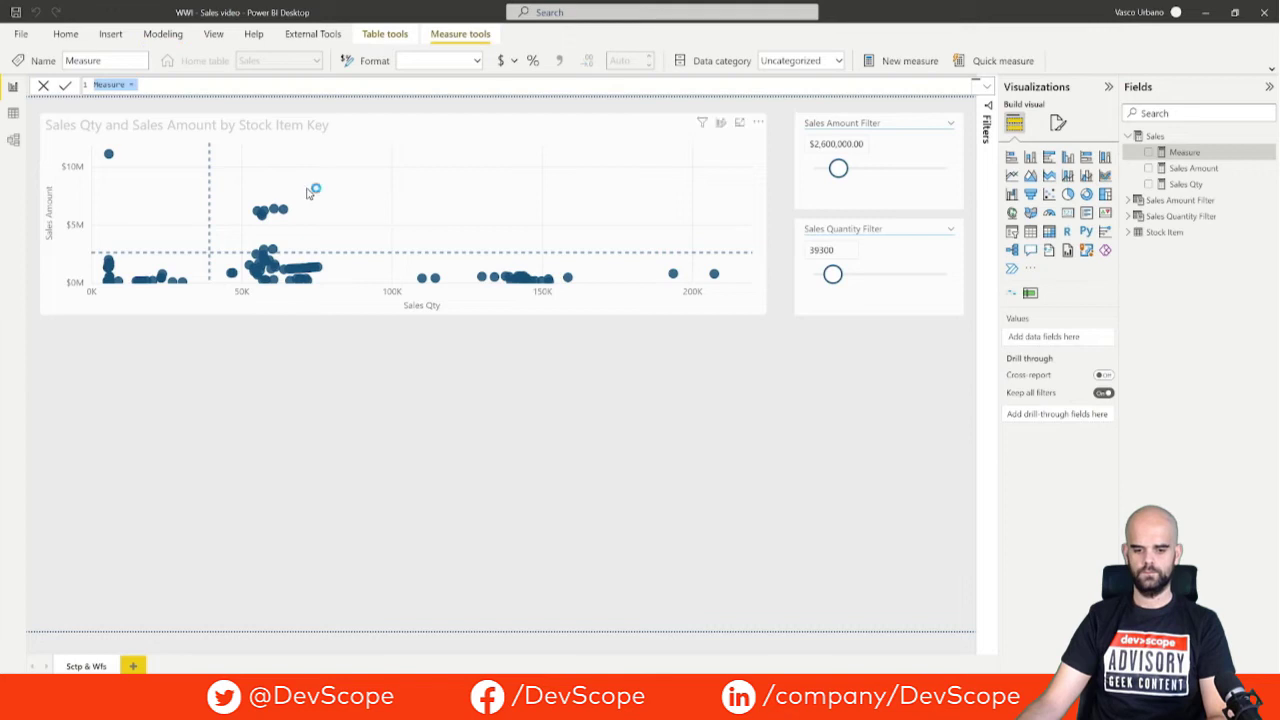
Enter the IF(AND(...),1,0) formula for 'Sales Quantity and Amount Filter' and commit it
{"action": "left_click", "coordinate": [142, 86]}
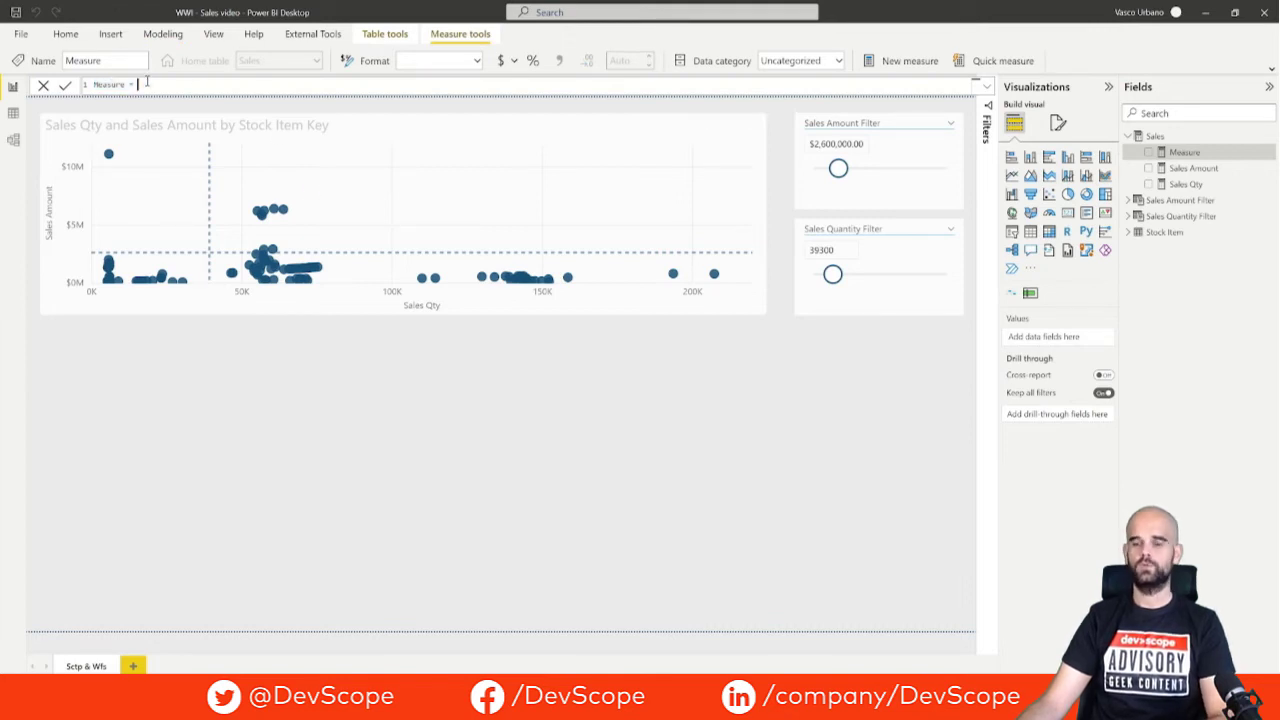
{"action": "double_click", "coordinate": [115, 85]}
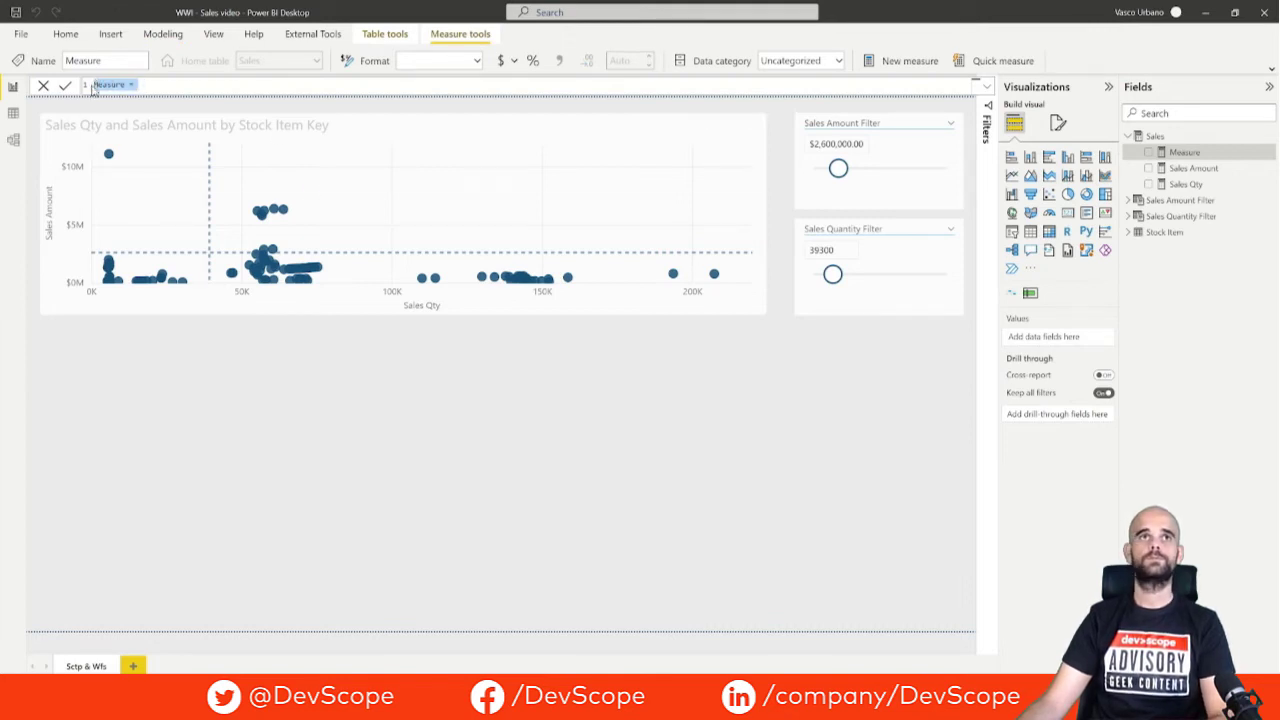
{"action": "key", "text": "ctrl+v"}
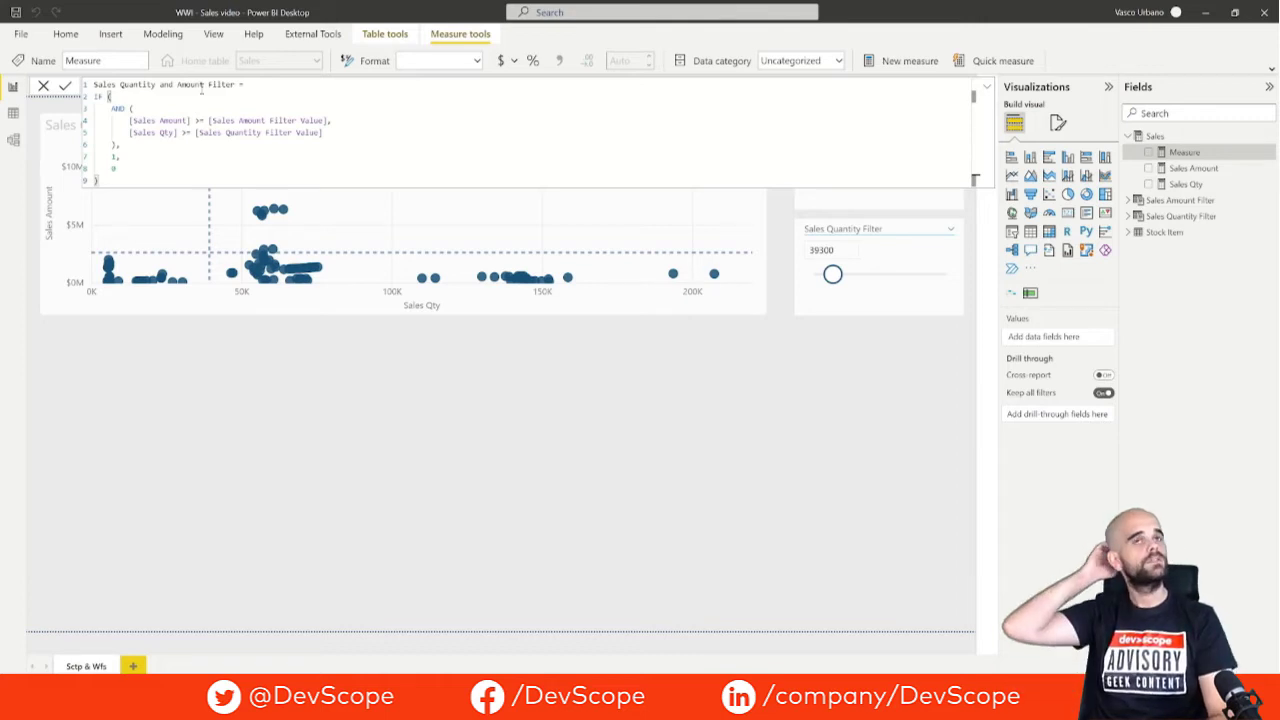
{"action": "left_click", "coordinate": [132, 120]}
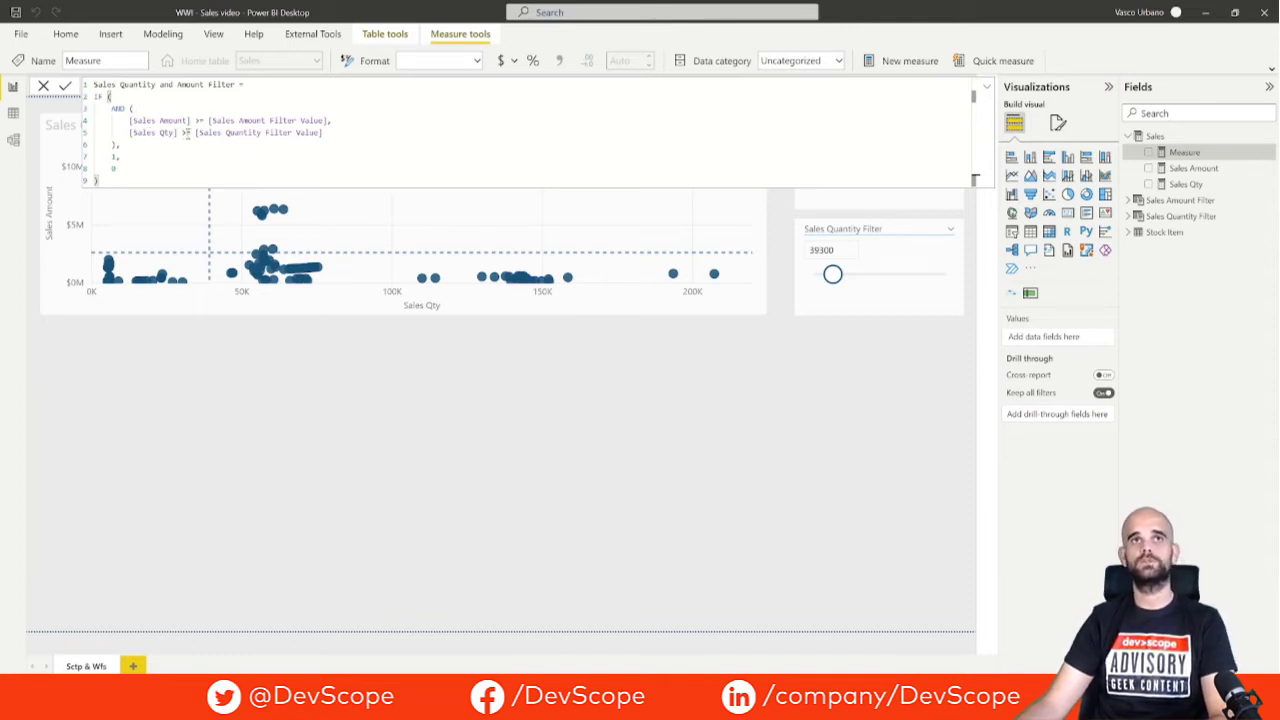
{"action": "left_click", "coordinate": [97, 180]}
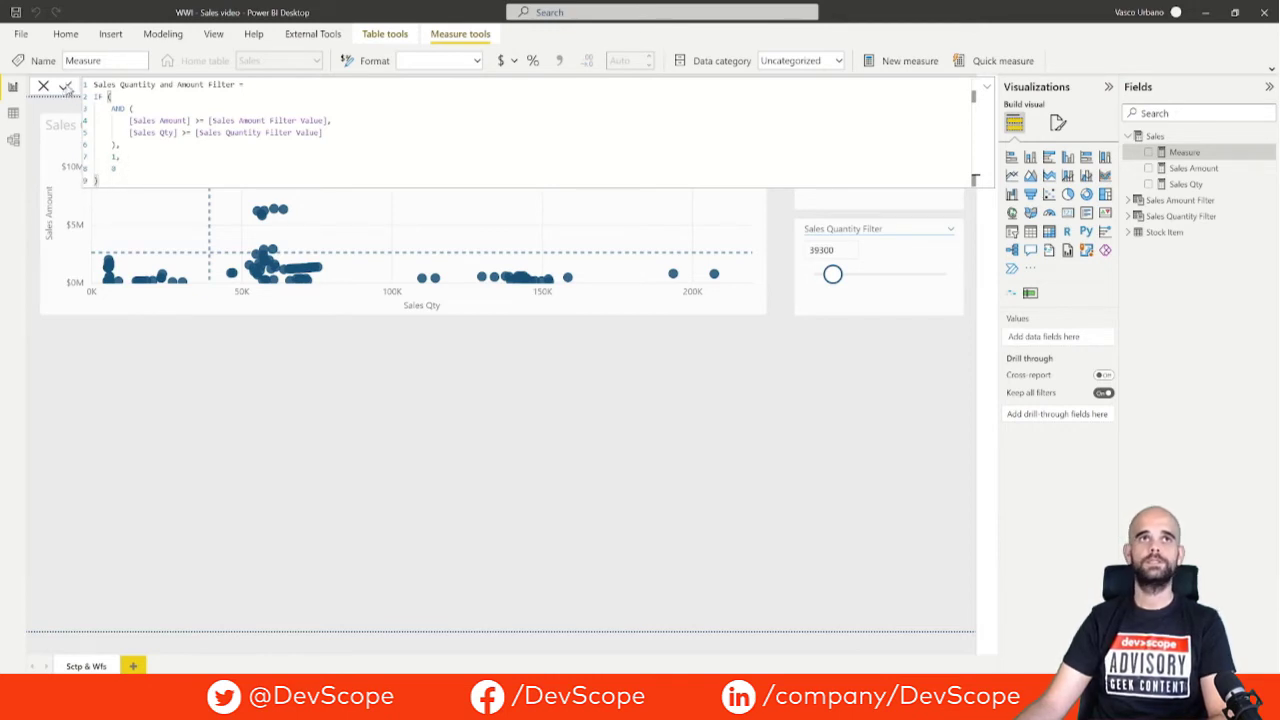
{"action": "left_click", "coordinate": [66, 87]}
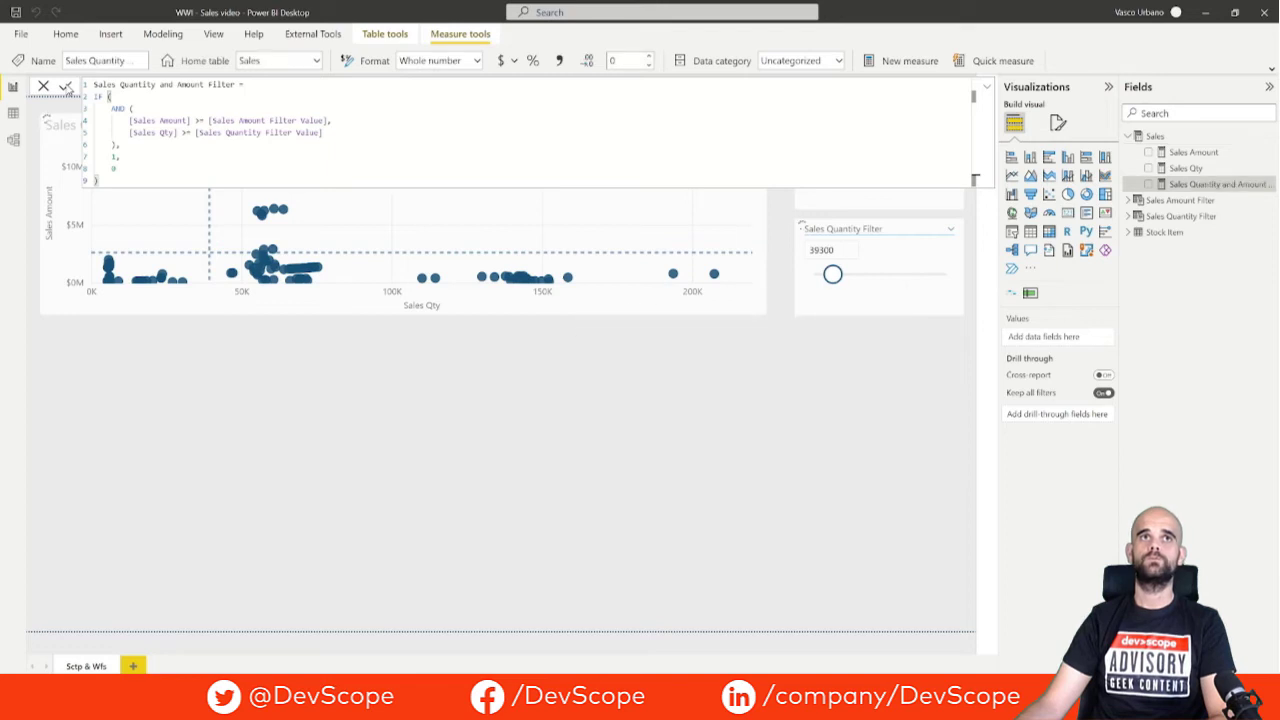
Select the scatter chart and open conditional colour settings for its markers
{"action": "left_click", "coordinate": [327, 467]}
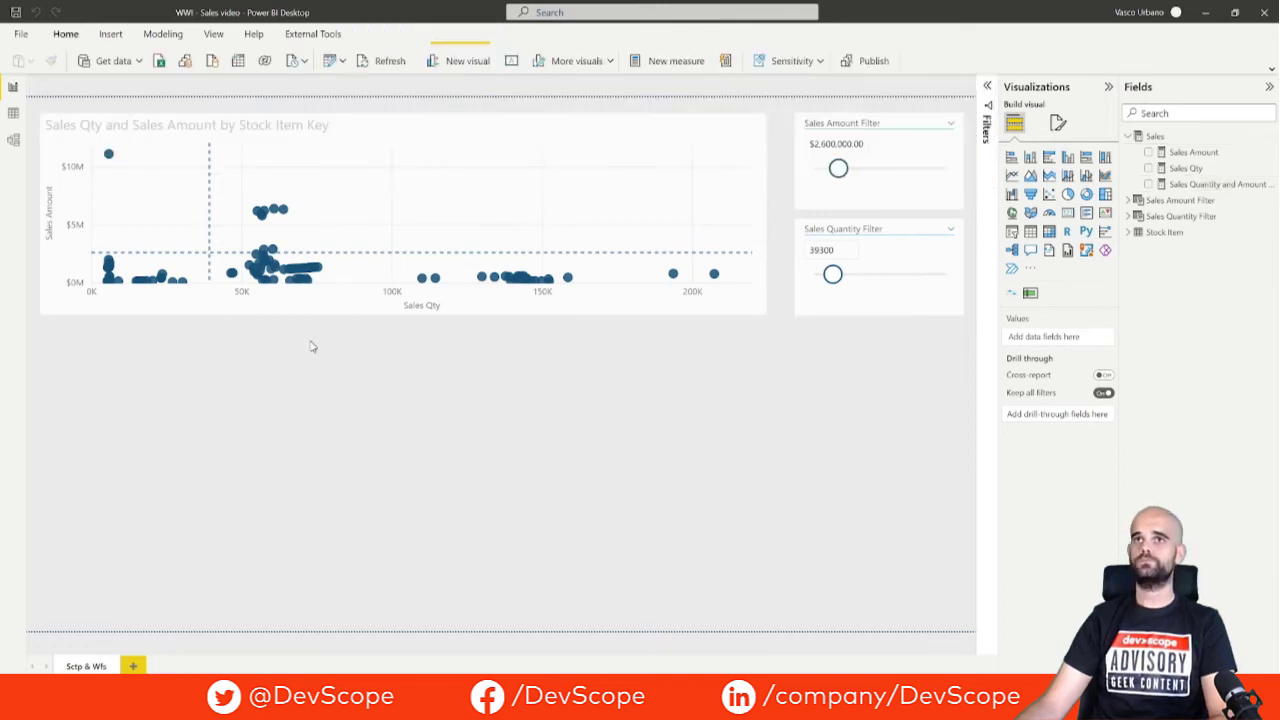
{"action": "left_click", "coordinate": [322, 312]}
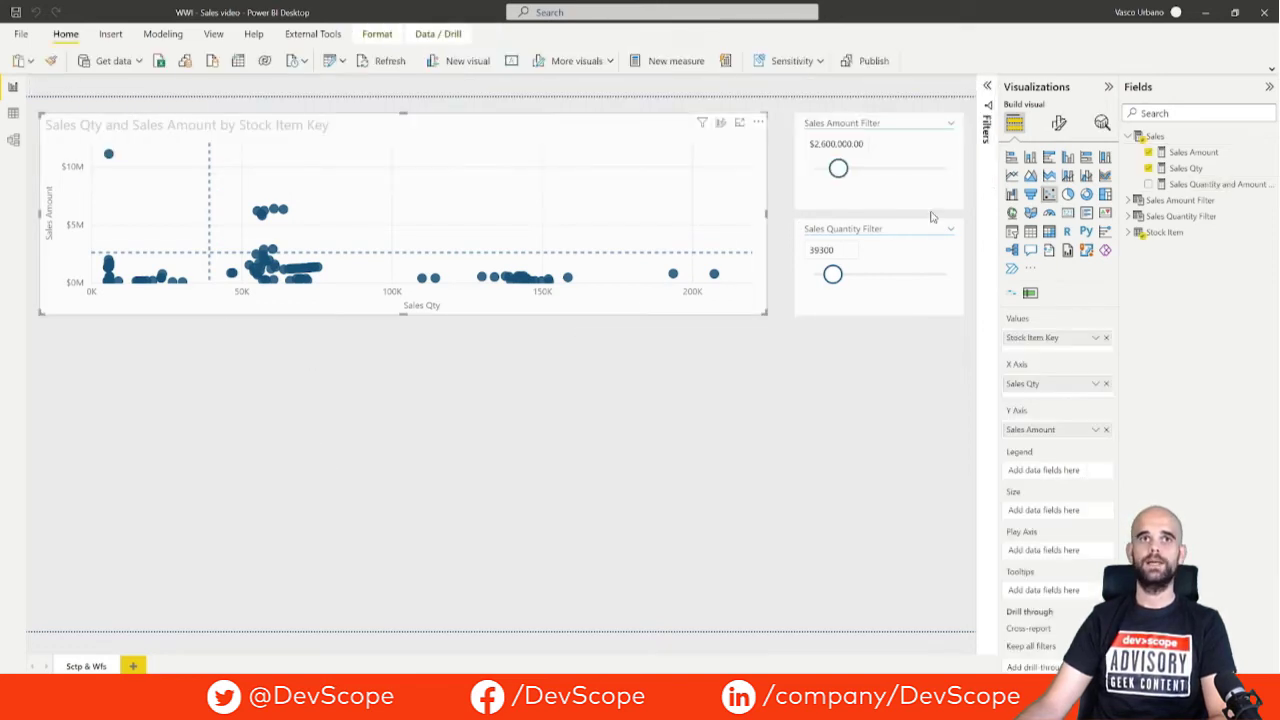
{"action": "left_click", "coordinate": [1062, 125]}
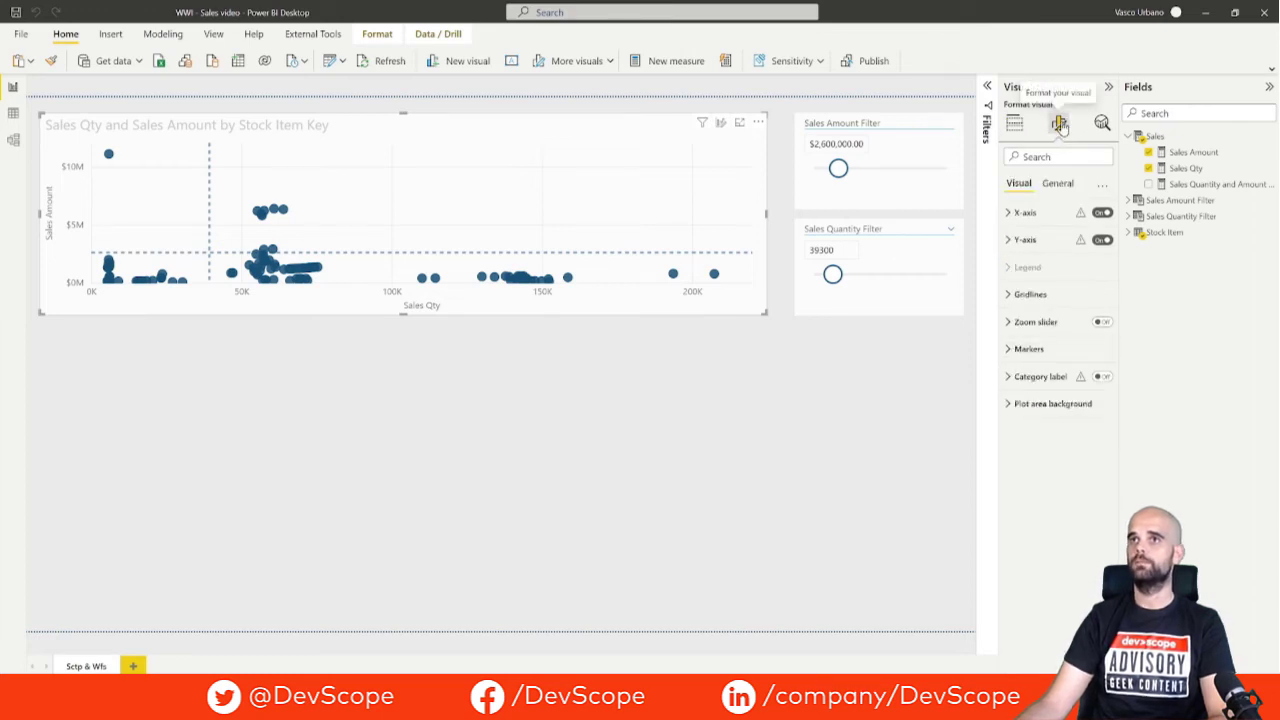
{"action": "left_click", "coordinate": [1010, 350]}
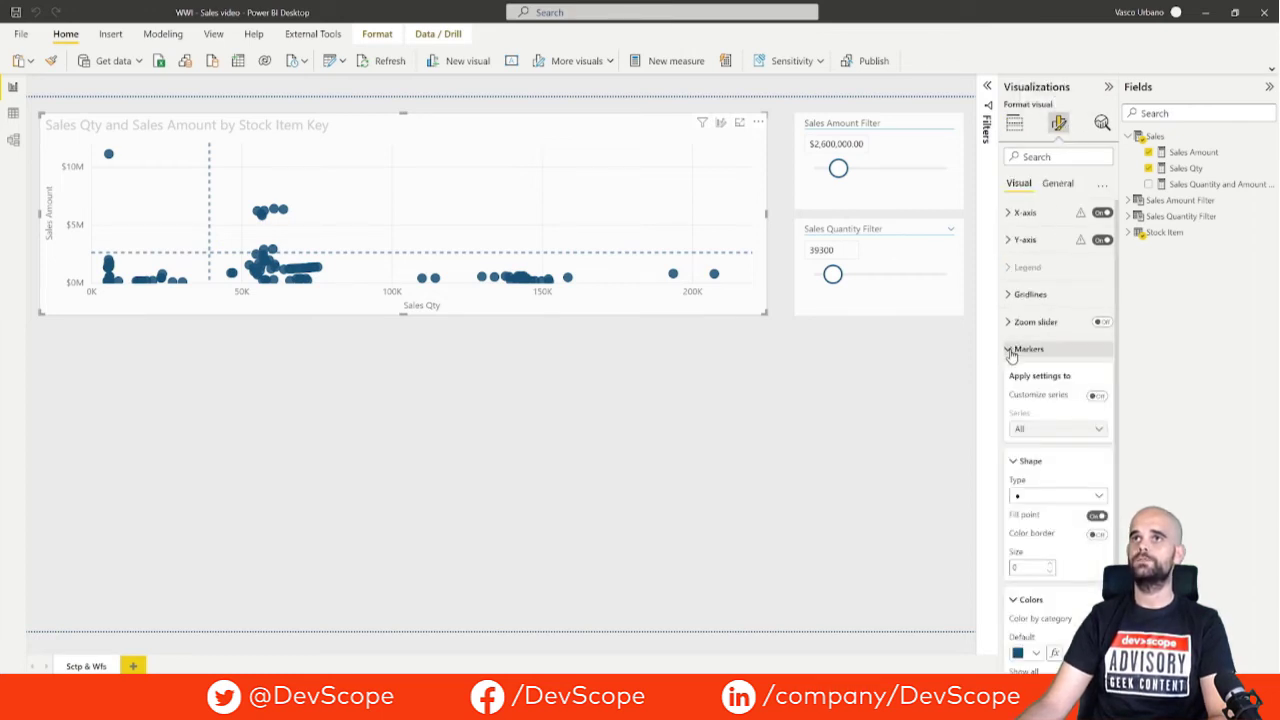
{"action": "scroll", "coordinate": [1050, 535], "scroll_direction": "down", "scroll_amount": 2}
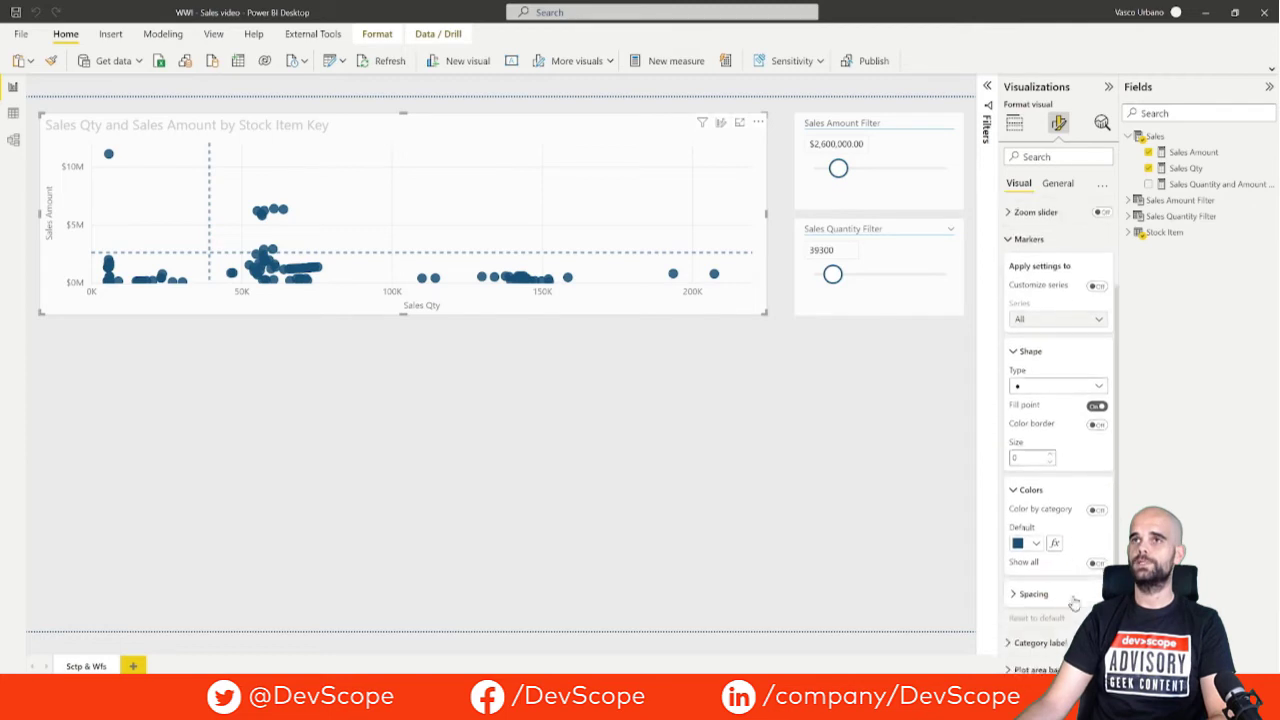
{"action": "left_click", "coordinate": [1056, 537]}
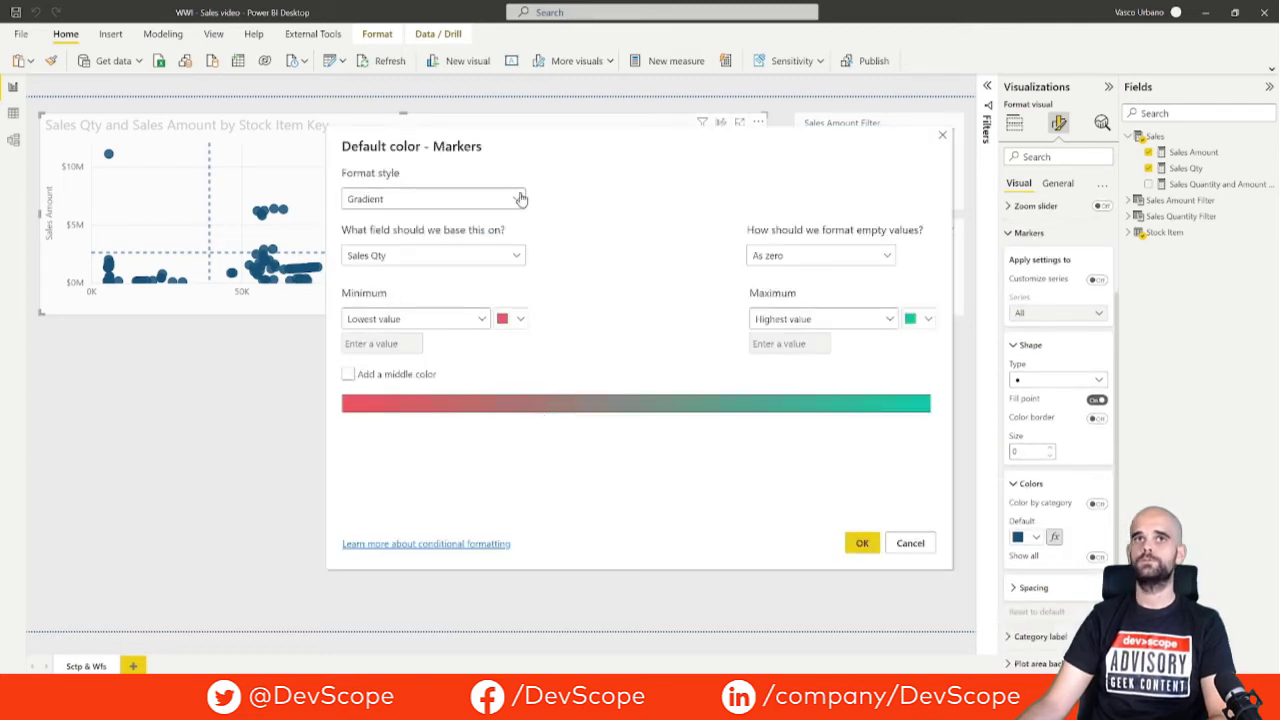
Switch marker colouring to rules based on Sales Quantity and Amount Filter
{"action": "left_click", "coordinate": [520, 198]}
{"action": "left_click", "coordinate": [385, 242]}
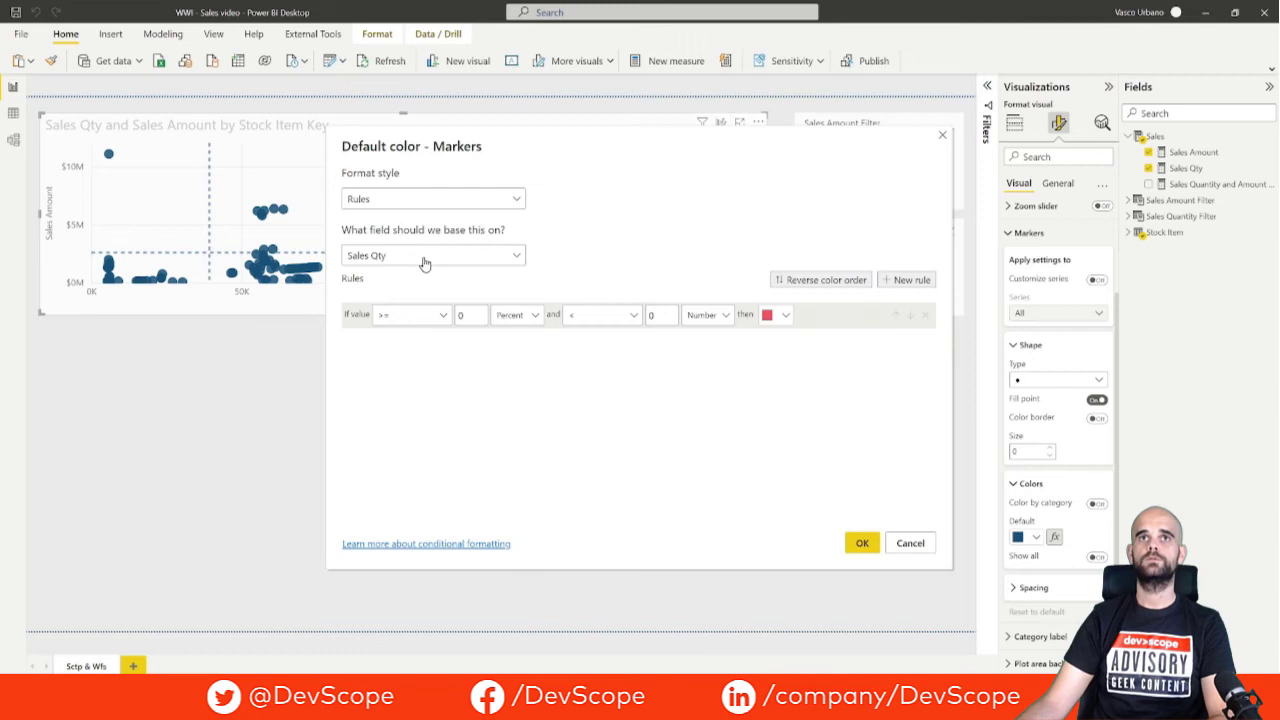
{"action": "left_click", "coordinate": [424, 258]}
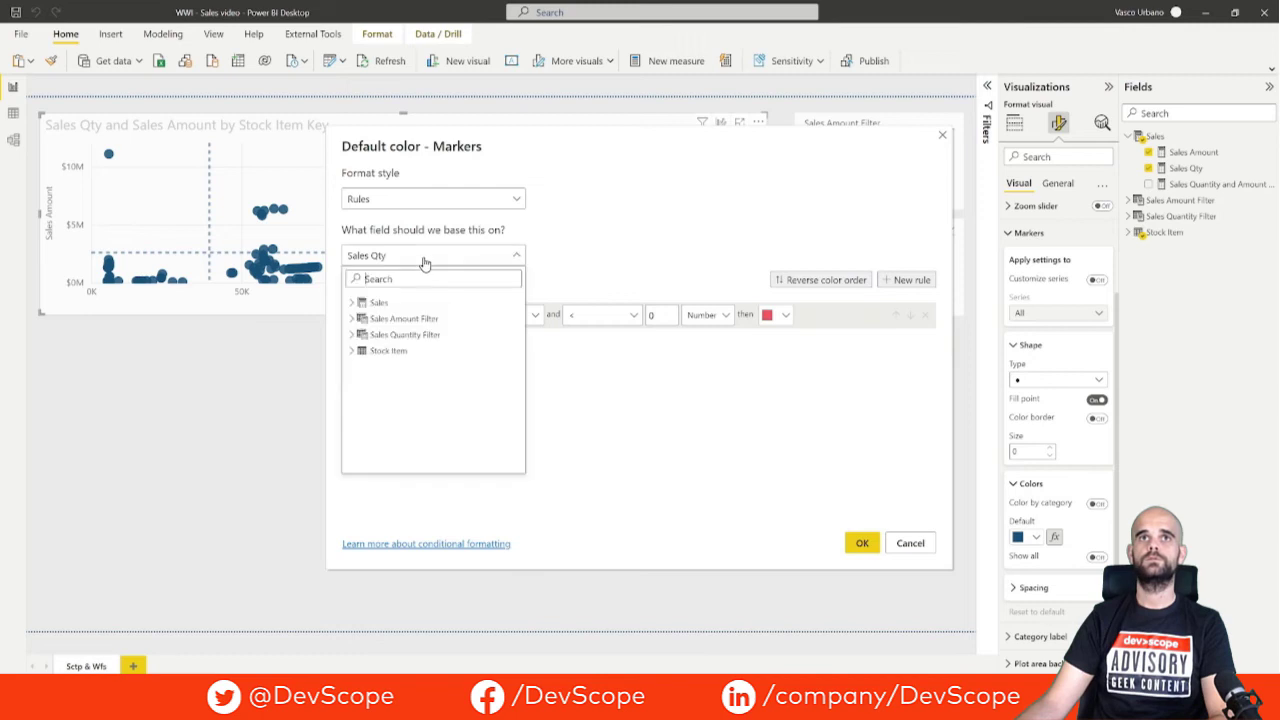
{"action": "left_click", "coordinate": [355, 304]}
{"action": "scroll", "coordinate": [410, 400], "scroll_direction": "down", "scroll_amount": 5}
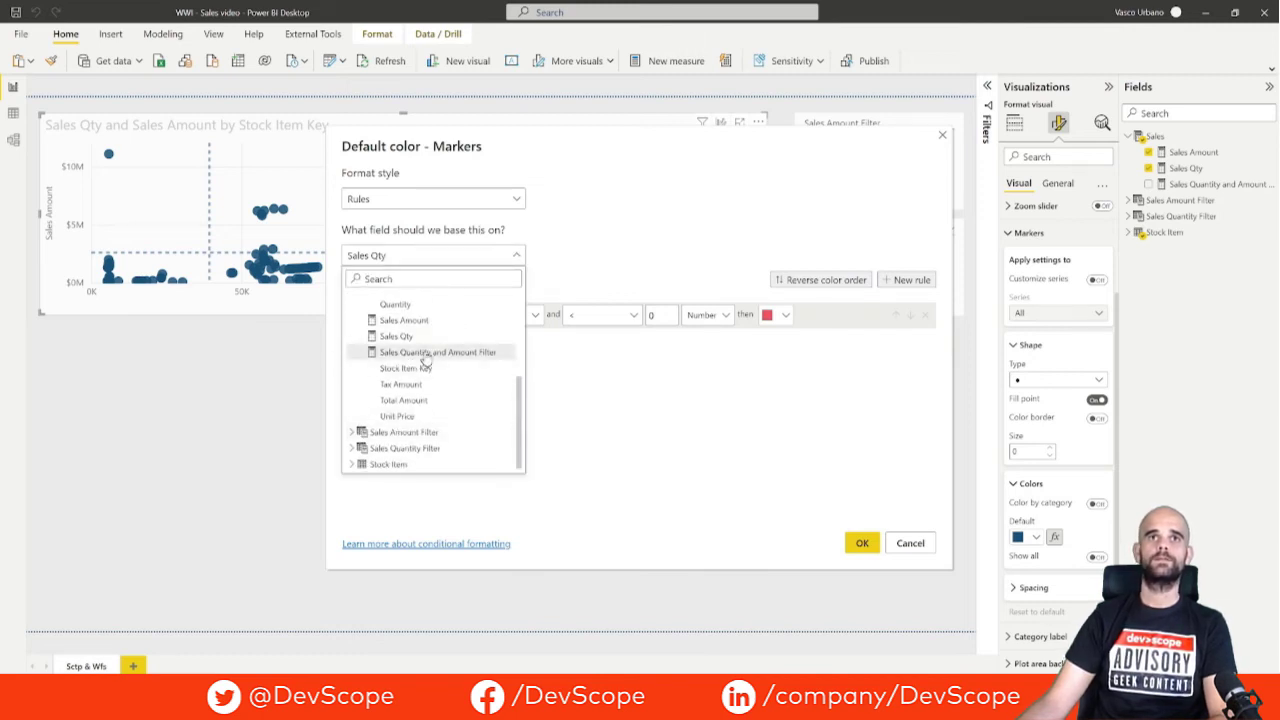
{"action": "left_click", "coordinate": [426, 354]}
Add a rule colouring markers grey when the filter value equals 0
{"action": "left_click", "coordinate": [445, 315]}
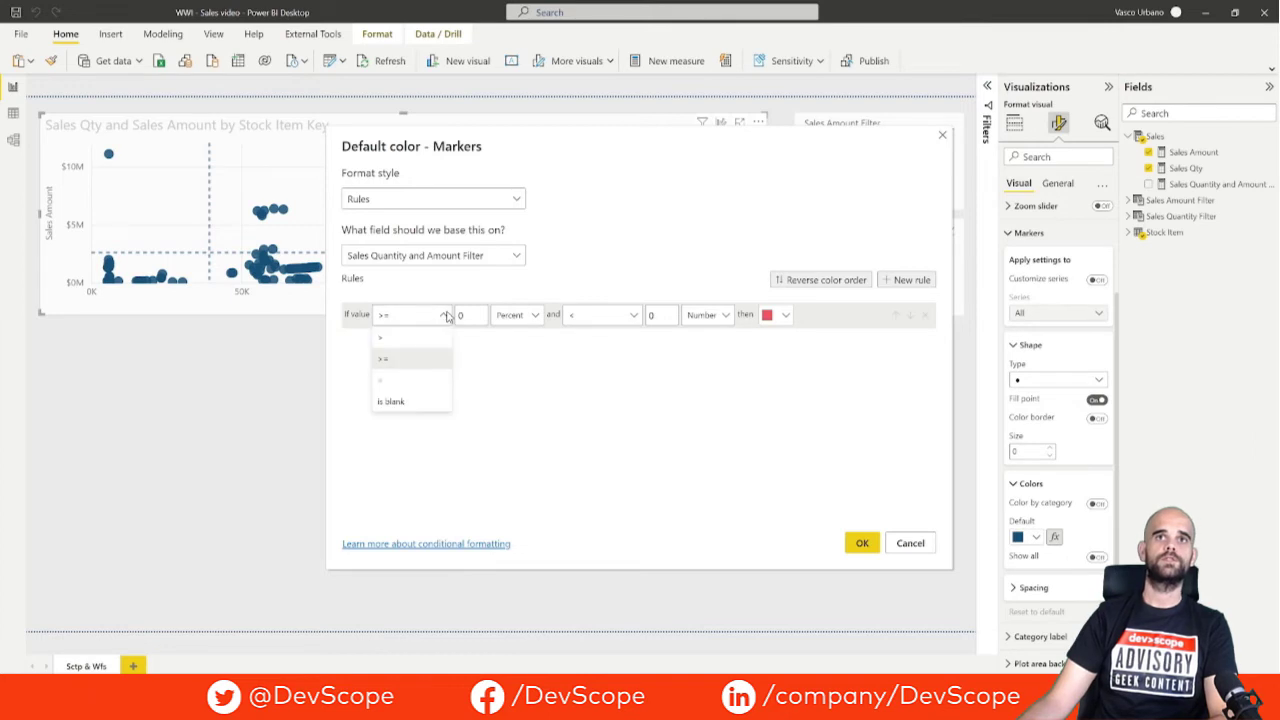
{"action": "left_click", "coordinate": [381, 380]}
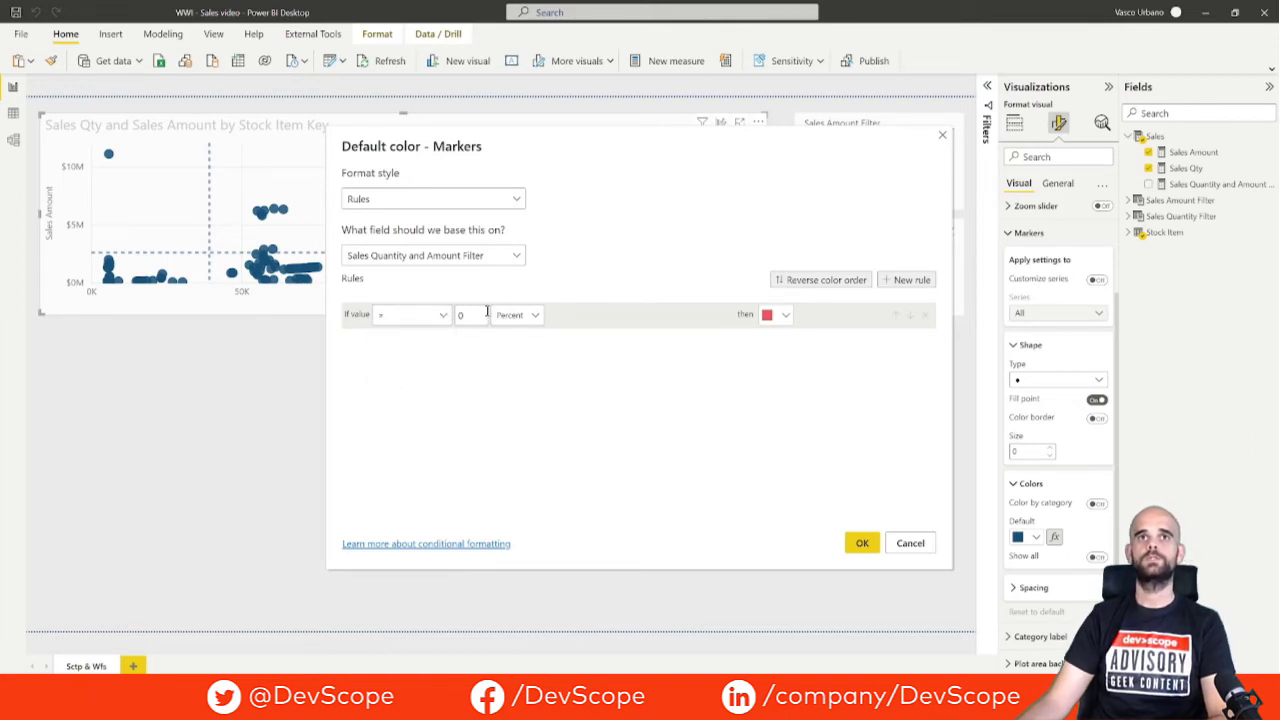
{"action": "left_click", "coordinate": [520, 315]}
{"action": "left_click", "coordinate": [514, 337]}
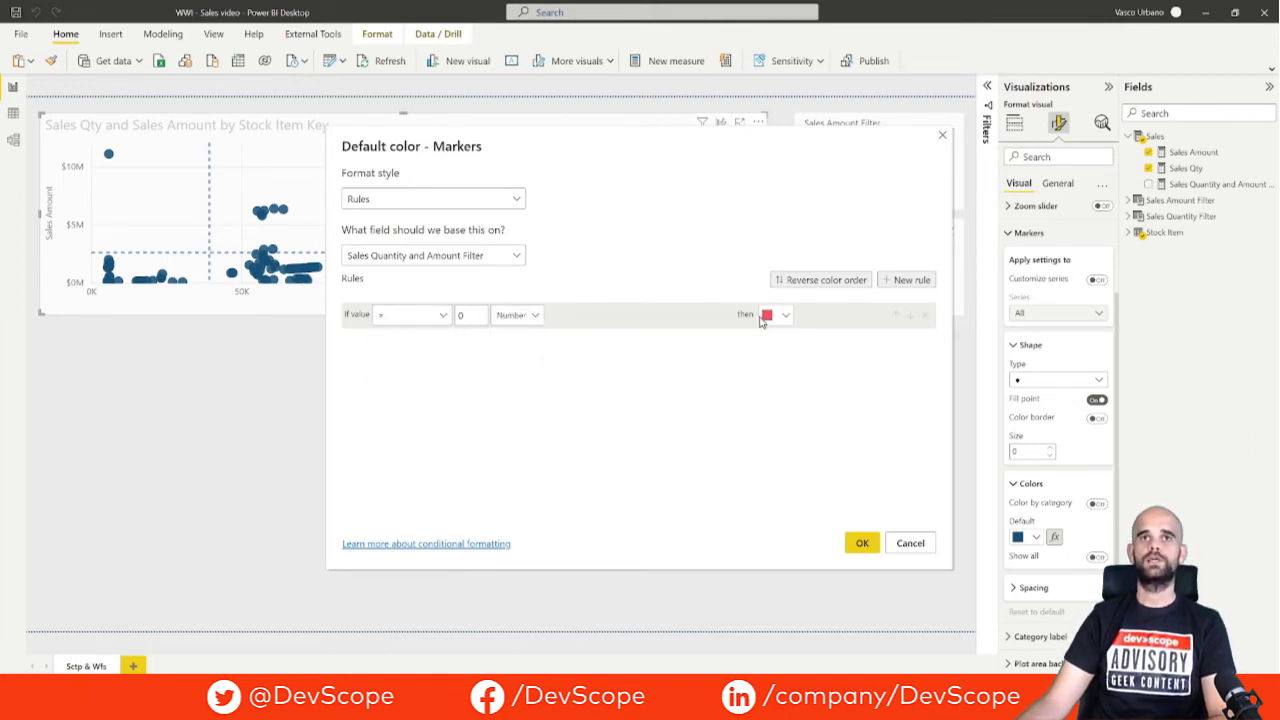
{"action": "left_click", "coordinate": [780, 316]}
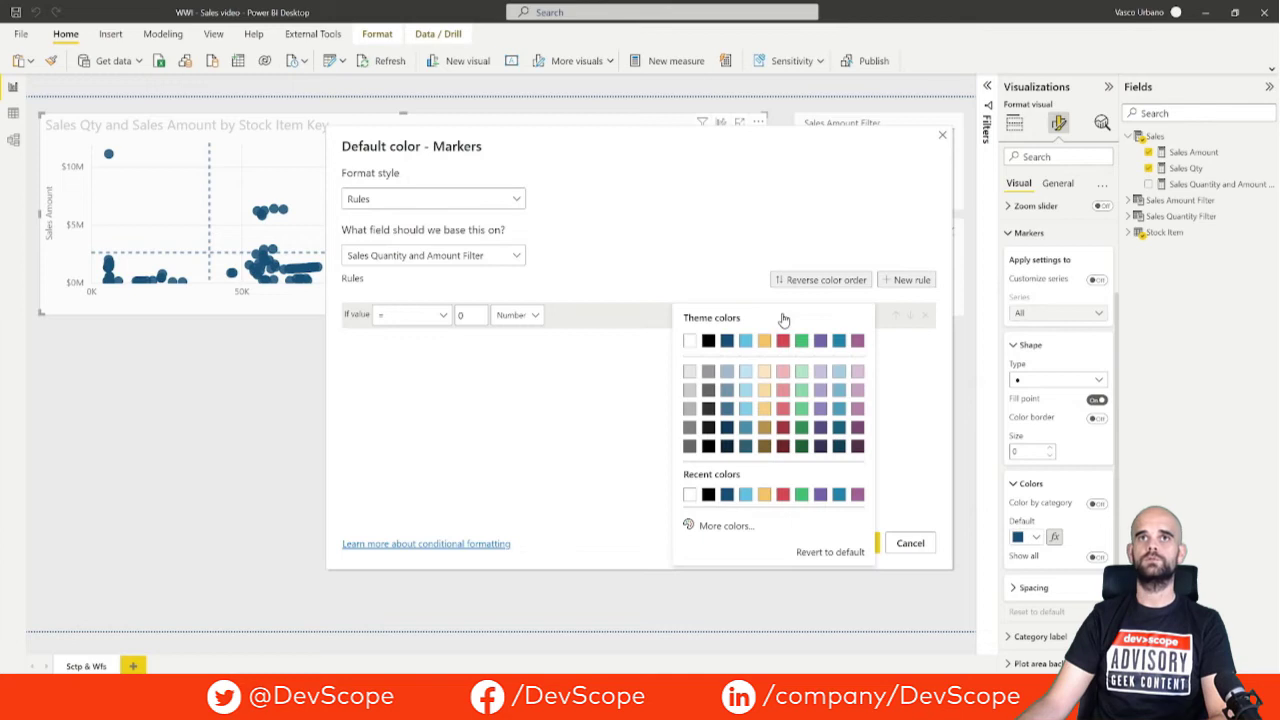
{"action": "left_click", "coordinate": [689, 426]}
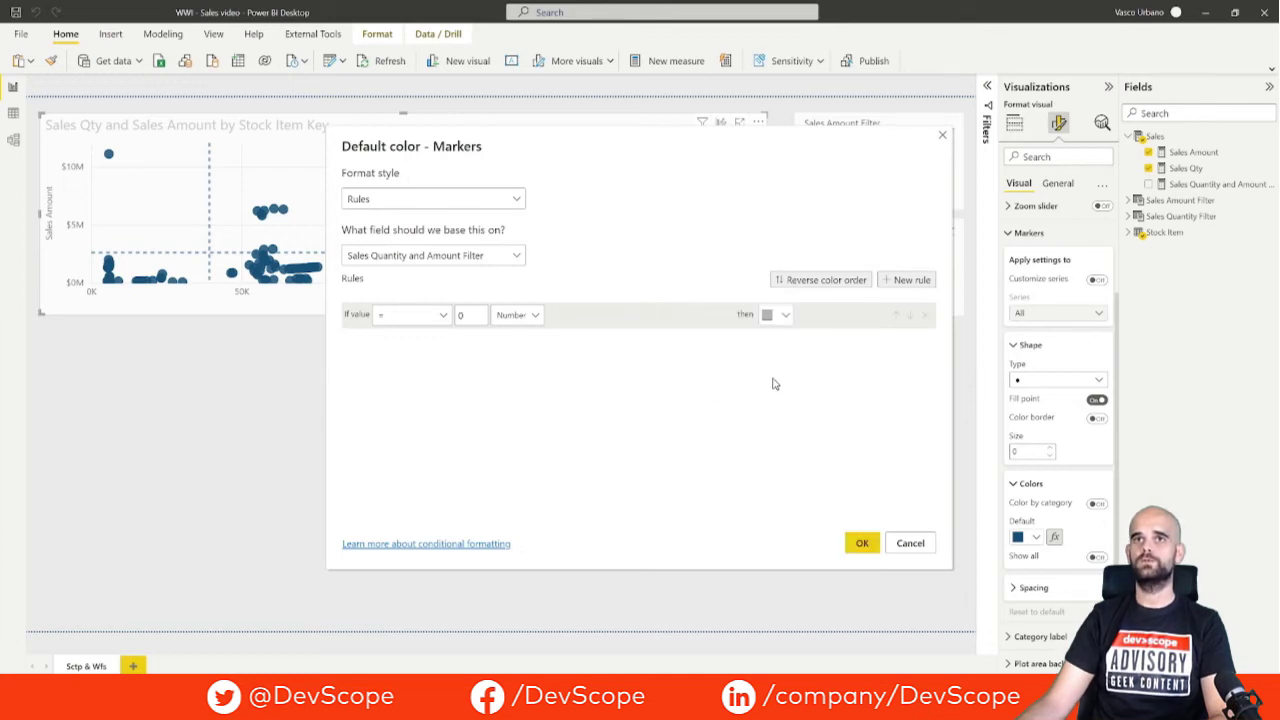
Add a second rule colouring markers dark blue when the value equals 1, and apply
{"action": "left_click", "coordinate": [893, 280]}
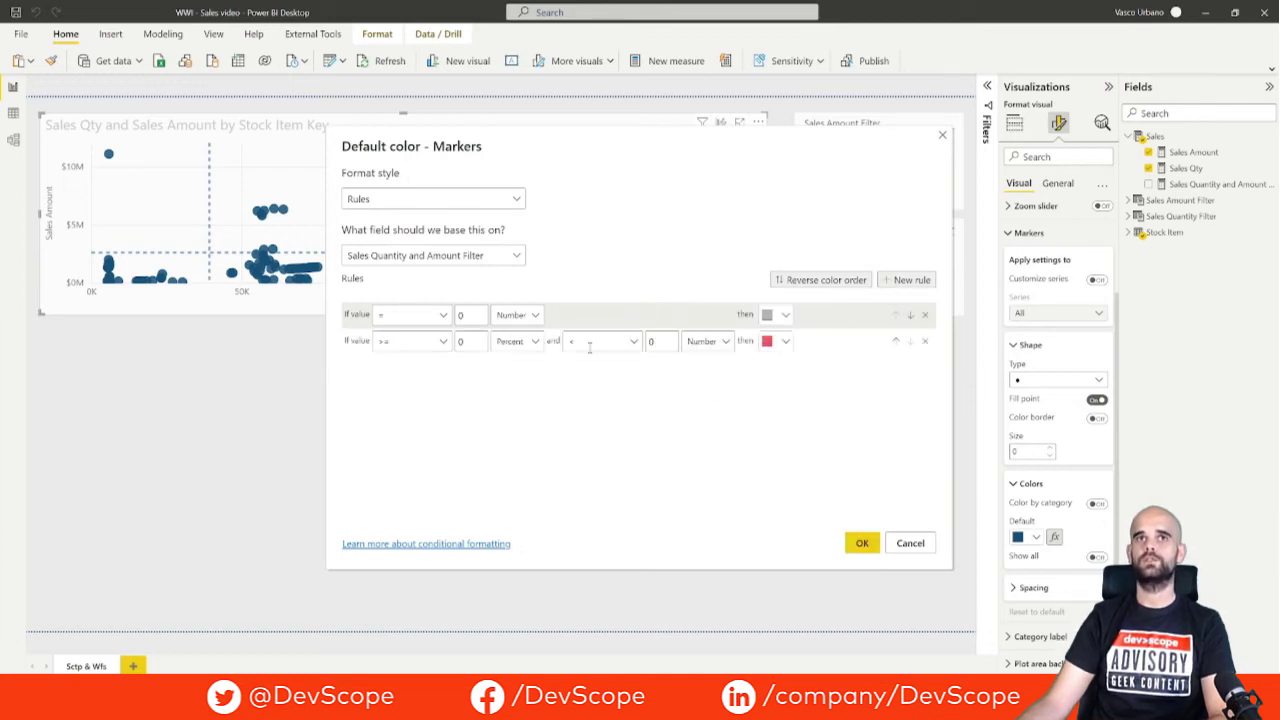
{"action": "left_click", "coordinate": [443, 342]}
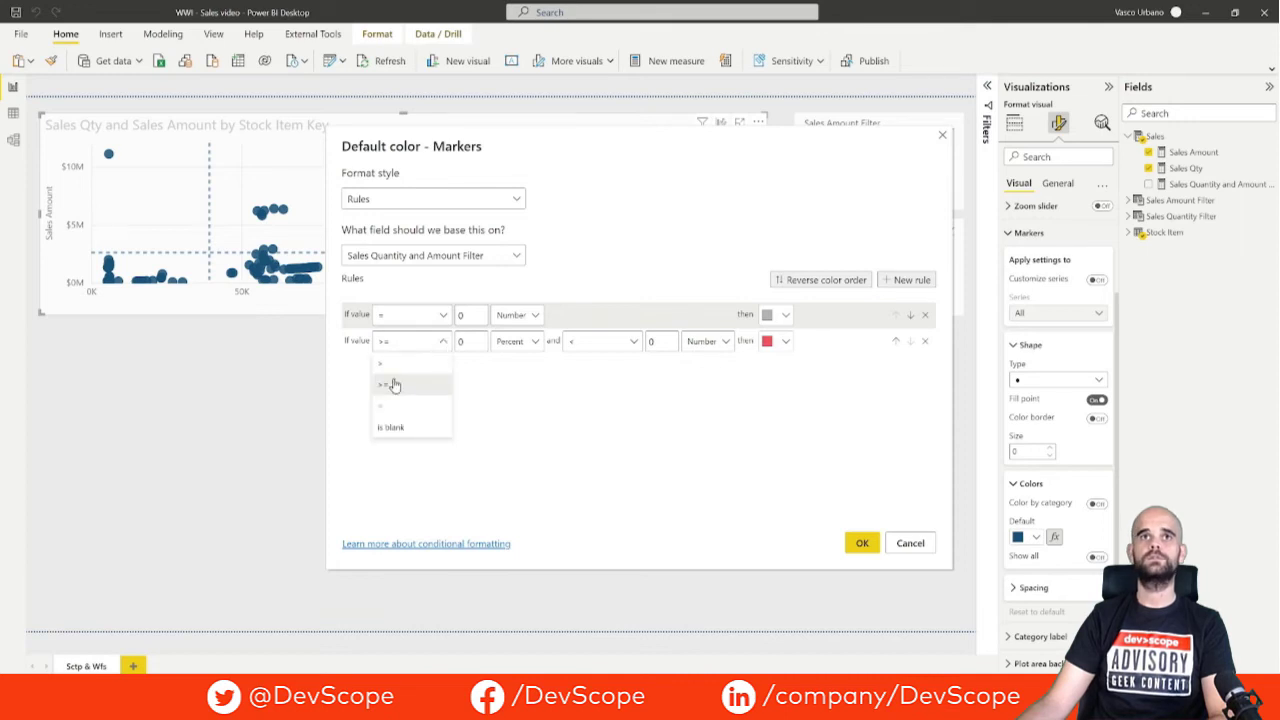
{"action": "left_click", "coordinate": [392, 406]}
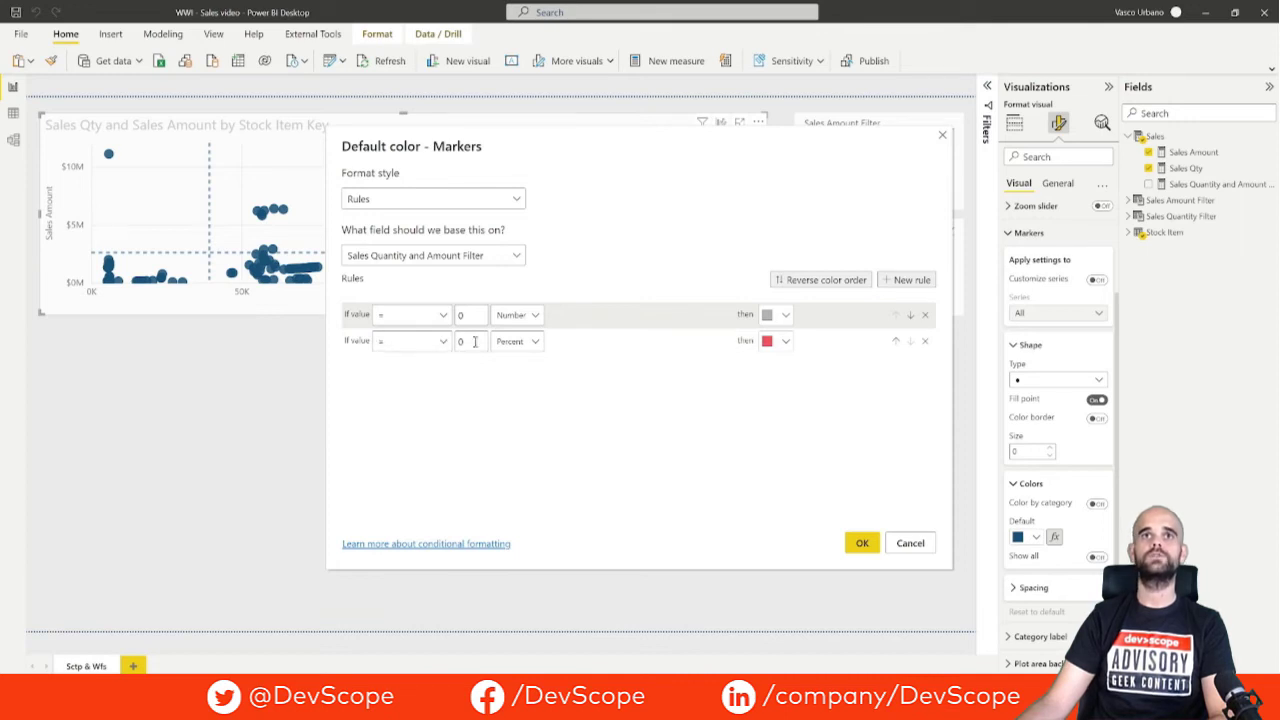
{"action": "left_click", "coordinate": [533, 342]}
{"action": "left_click", "coordinate": [510, 364]}
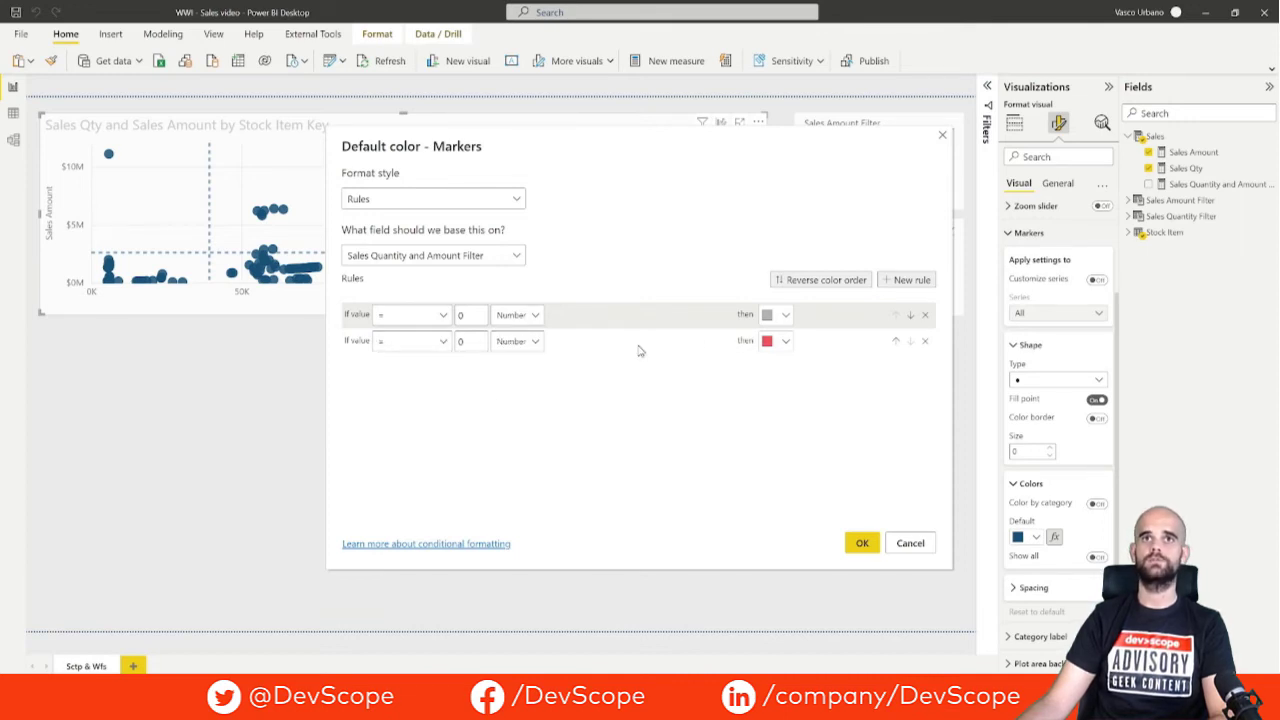
{"action": "left_click", "coordinate": [785, 343]}
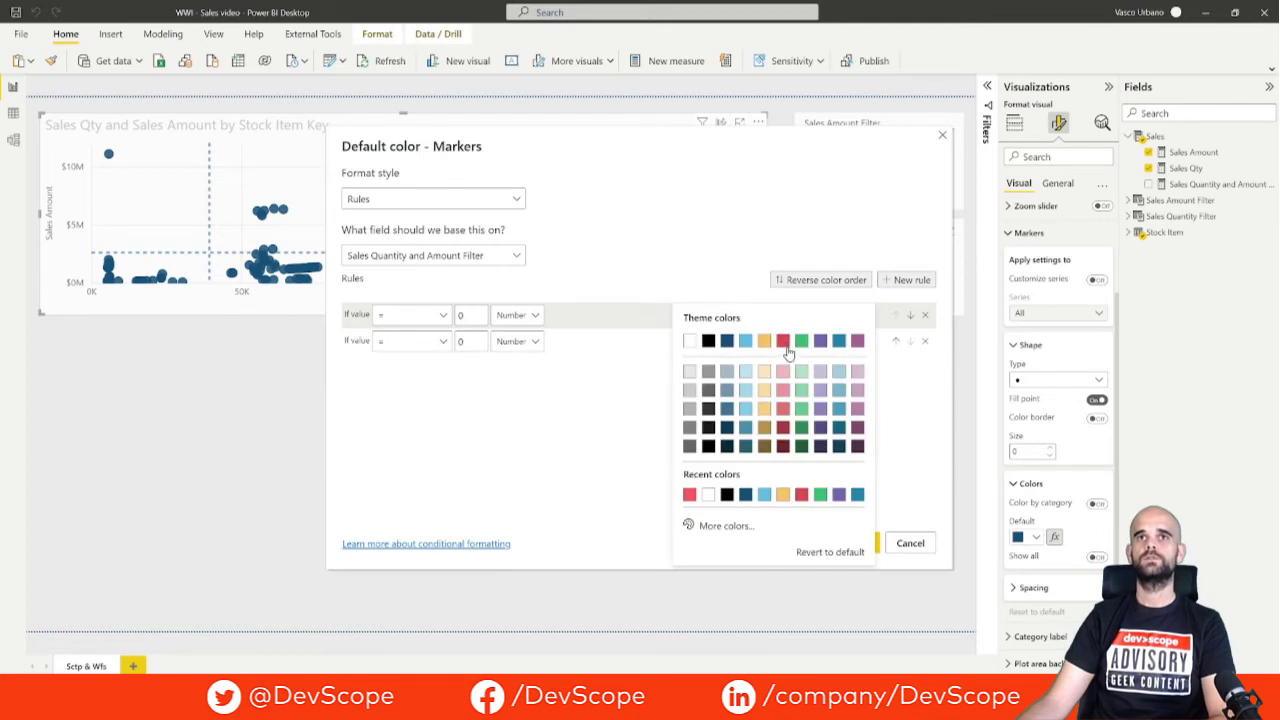
{"action": "left_click", "coordinate": [727, 341]}
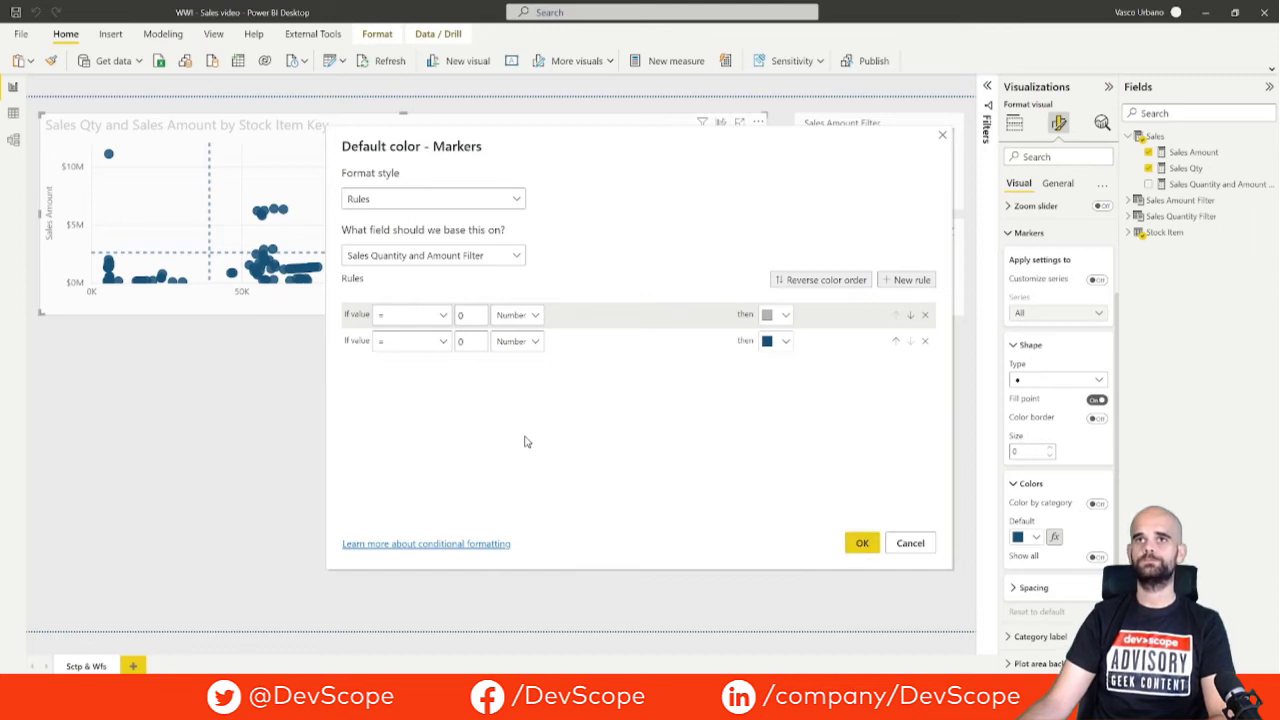
{"action": "left_click", "coordinate": [460, 341]}
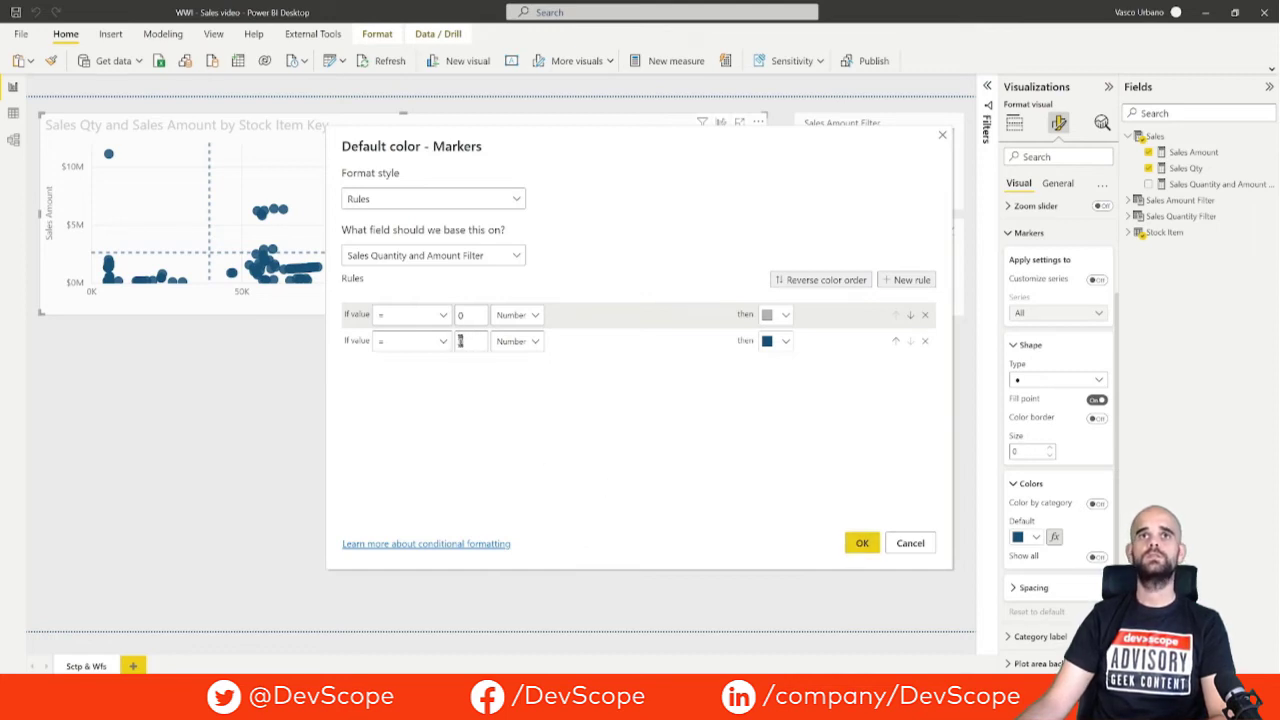
{"action": "type", "text": "1"}
{"action": "left_click", "coordinate": [865, 543]}
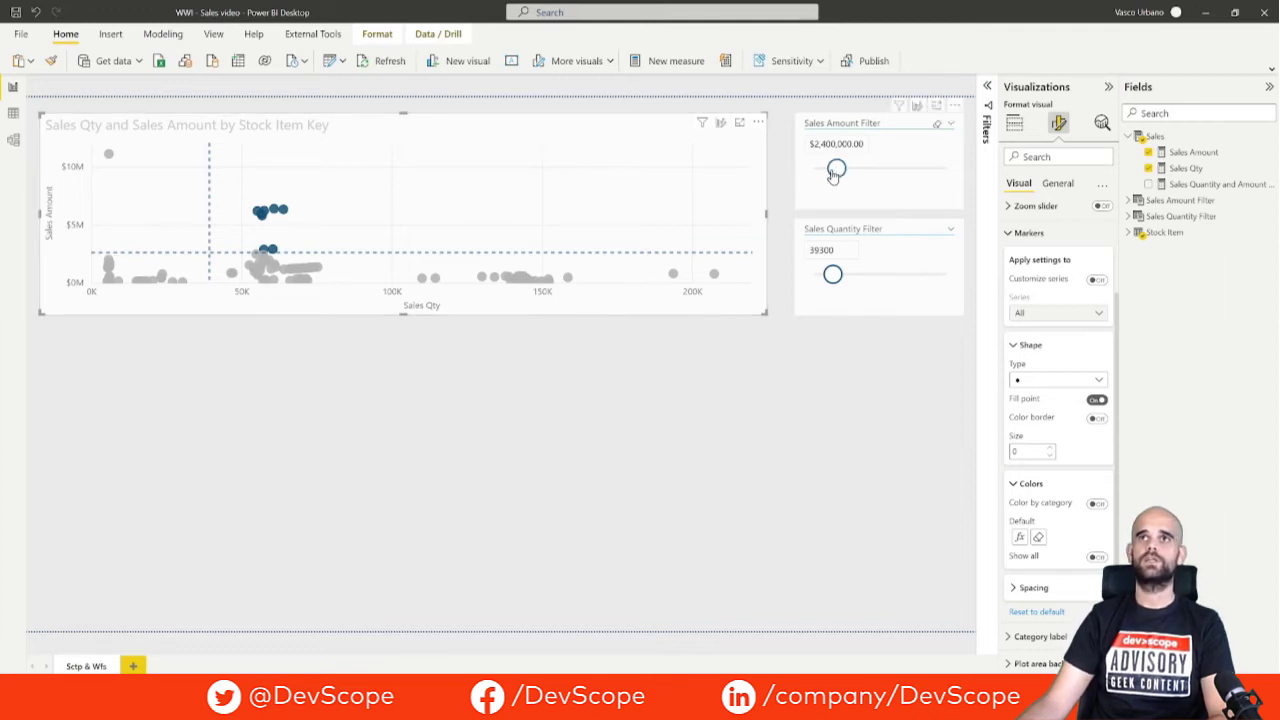
Drag the slicers down to a $700,000.00 amount and 22800 quantity threshold
{"action": "left_click_drag", "start_coordinate": [838, 168], "coordinate": [829, 170]}
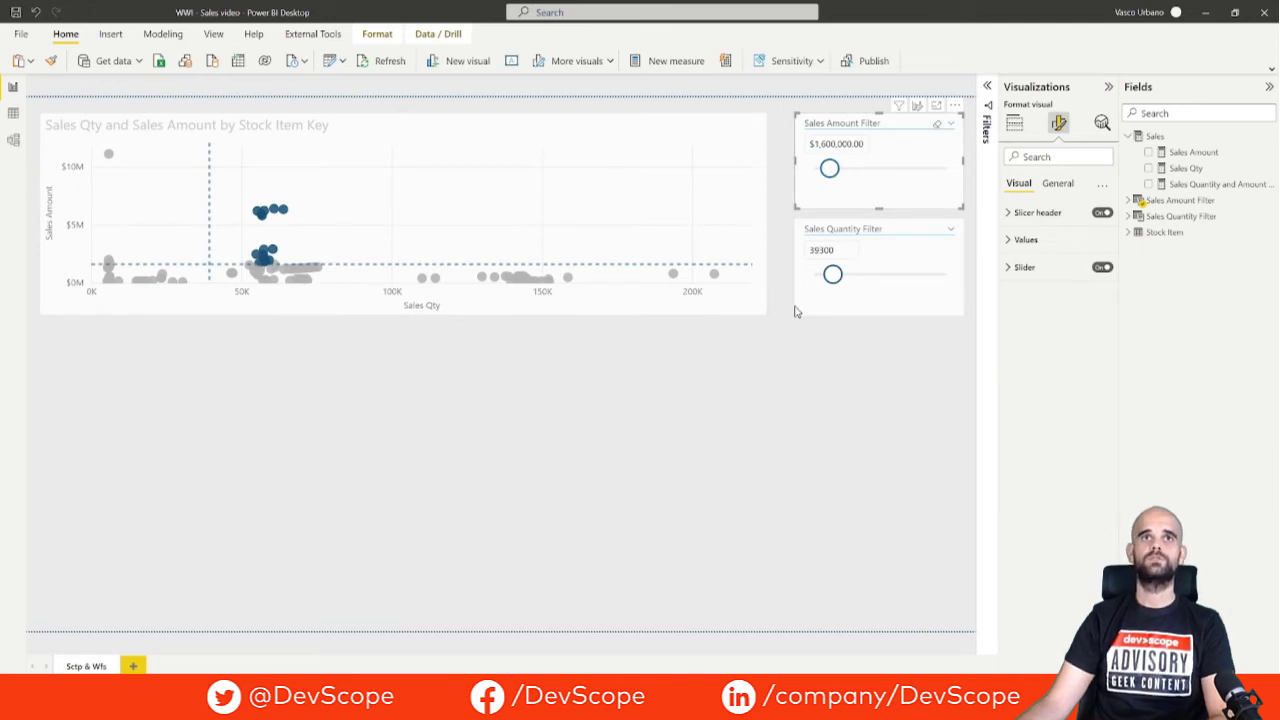
{"action": "left_click_drag", "start_coordinate": [833, 274], "coordinate": [826, 276]}
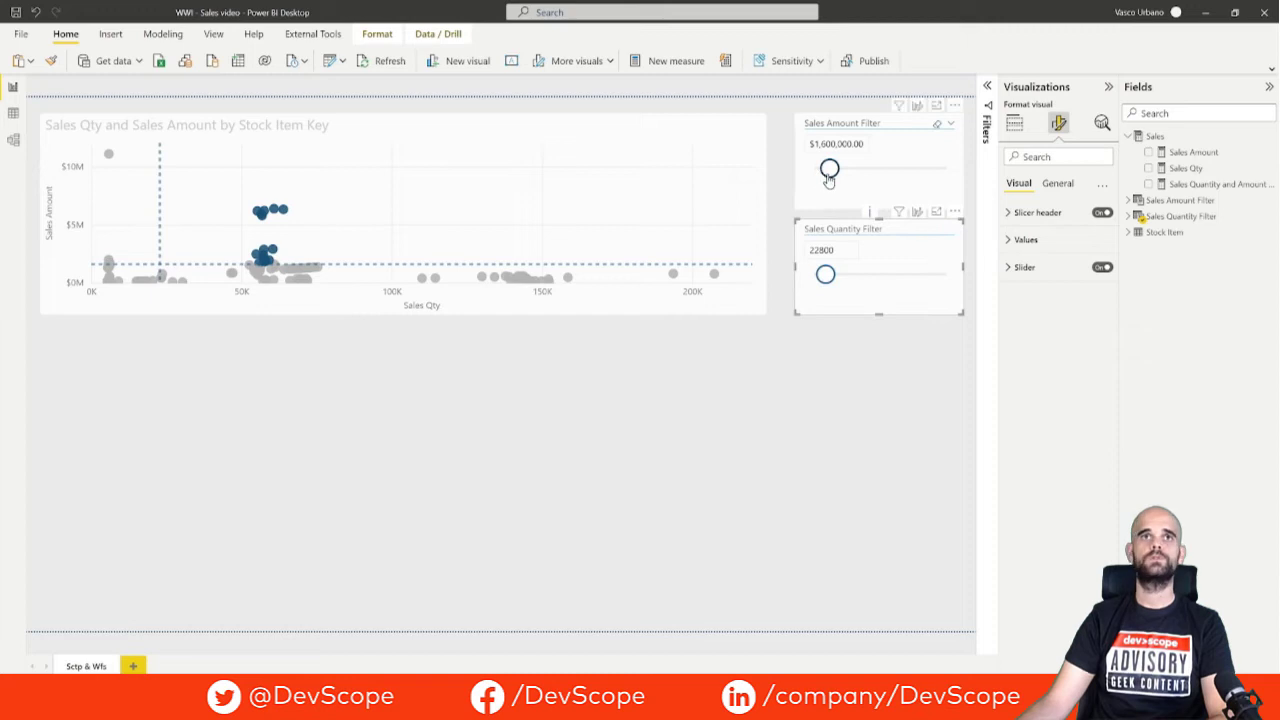
{"action": "left_click_drag", "start_coordinate": [828, 172], "coordinate": [821, 172]}
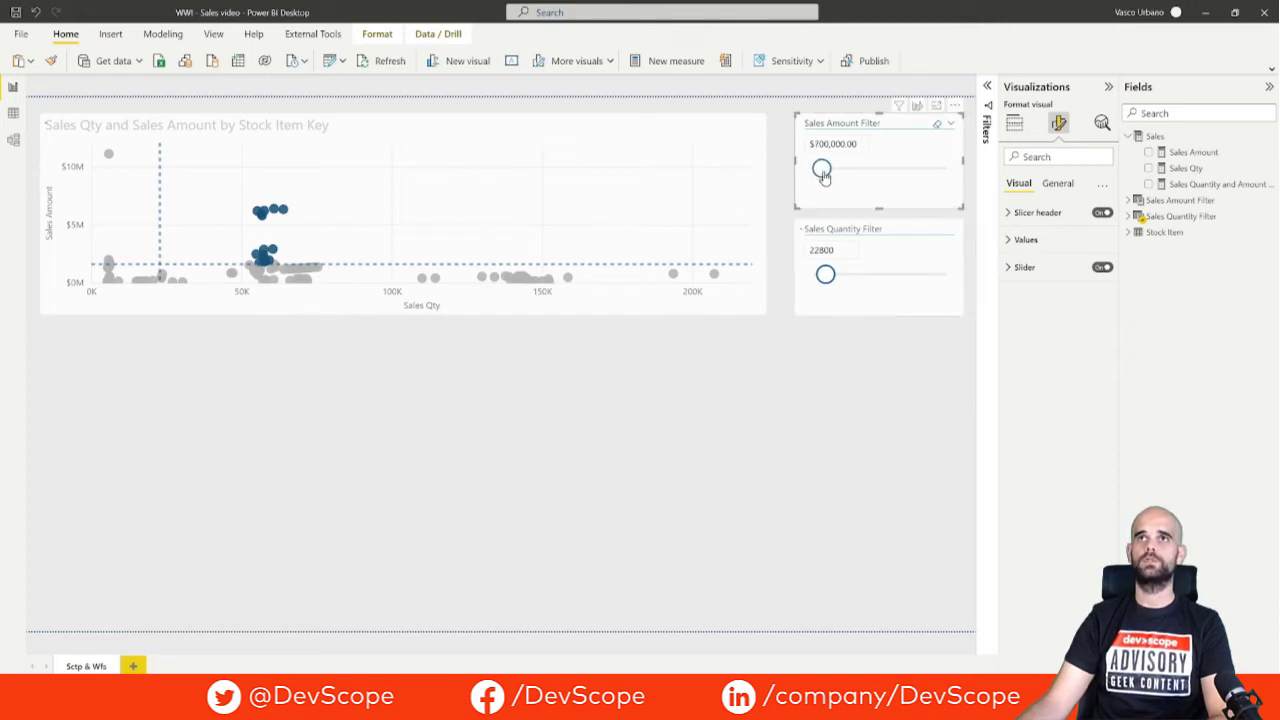
{"action": "left_click", "coordinate": [386, 318]}
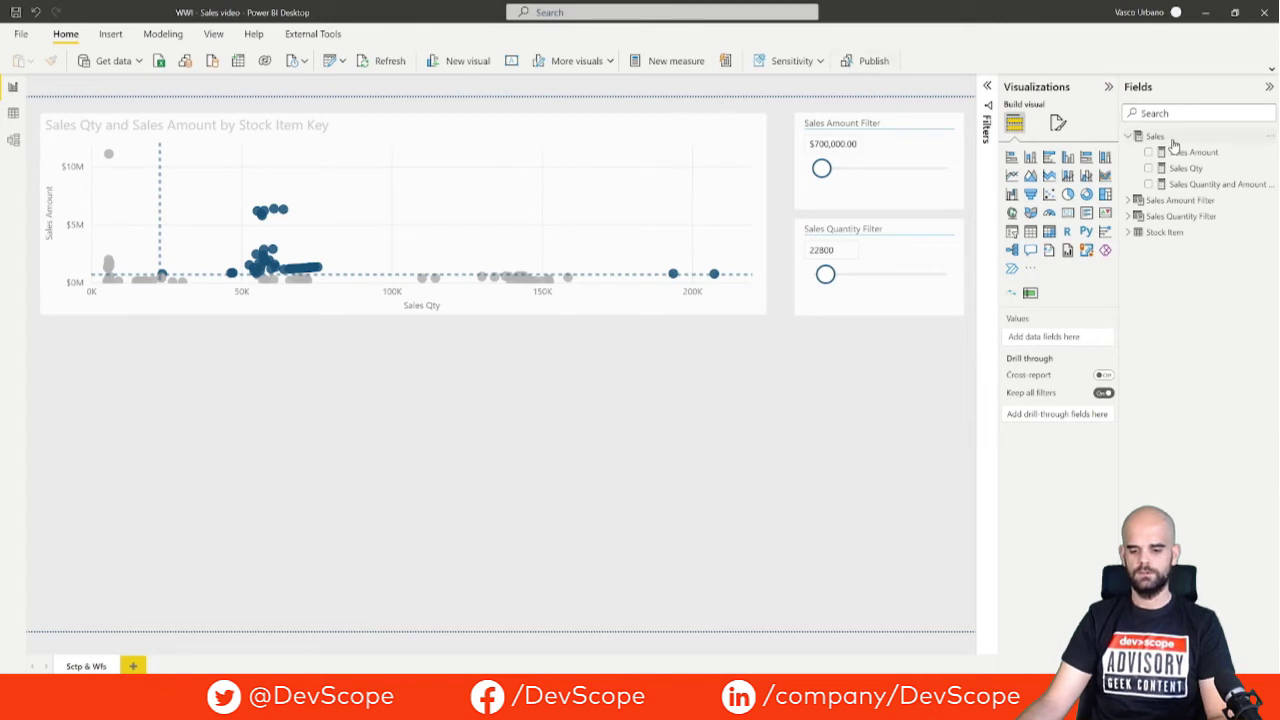
{"action": "right_click", "coordinate": [1172, 137]}
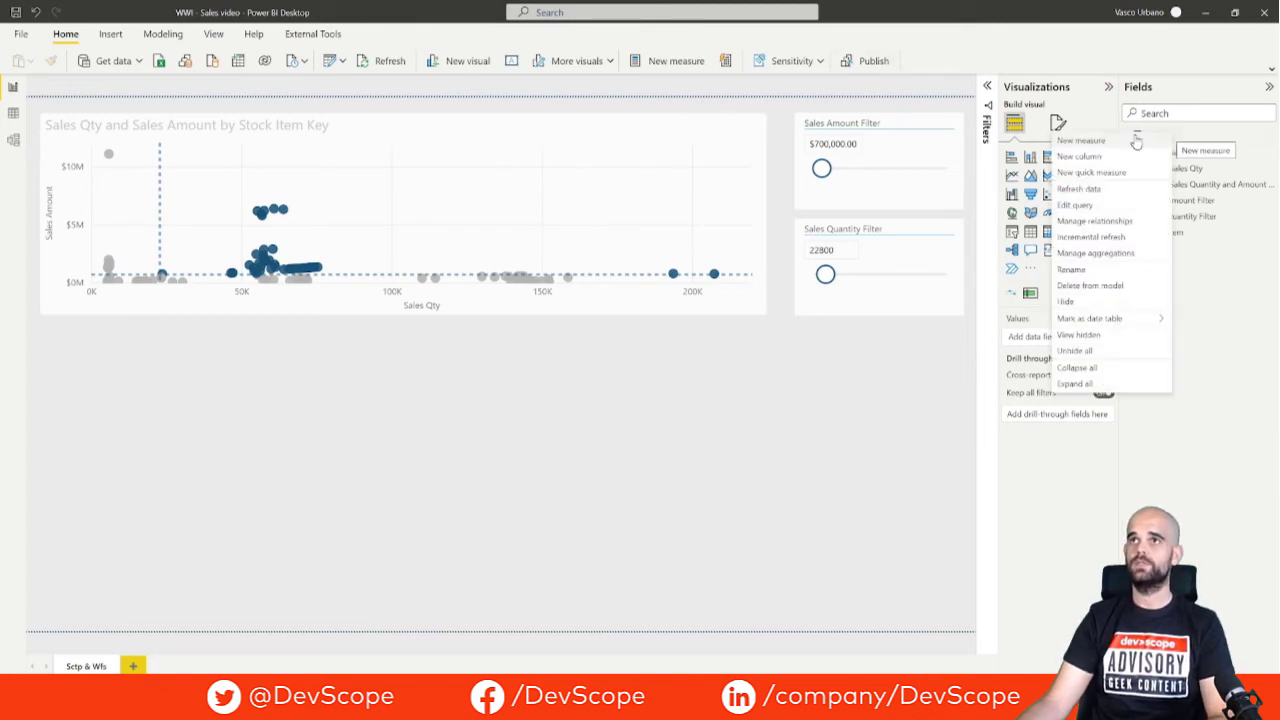
Create the Top Products Total Amount measure from pasted DAX, removing line 9's stray comma
{"action": "left_click", "coordinate": [1135, 130]}
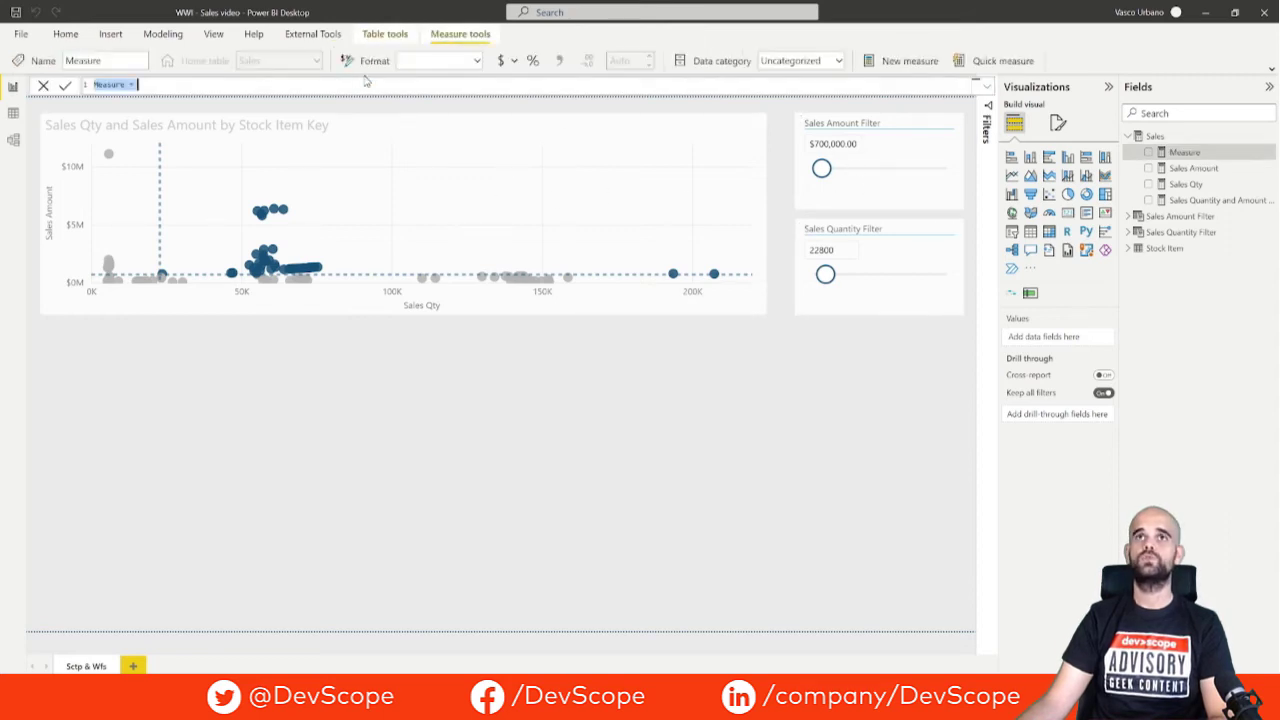
{"action": "key", "text": "ctrl+v"}
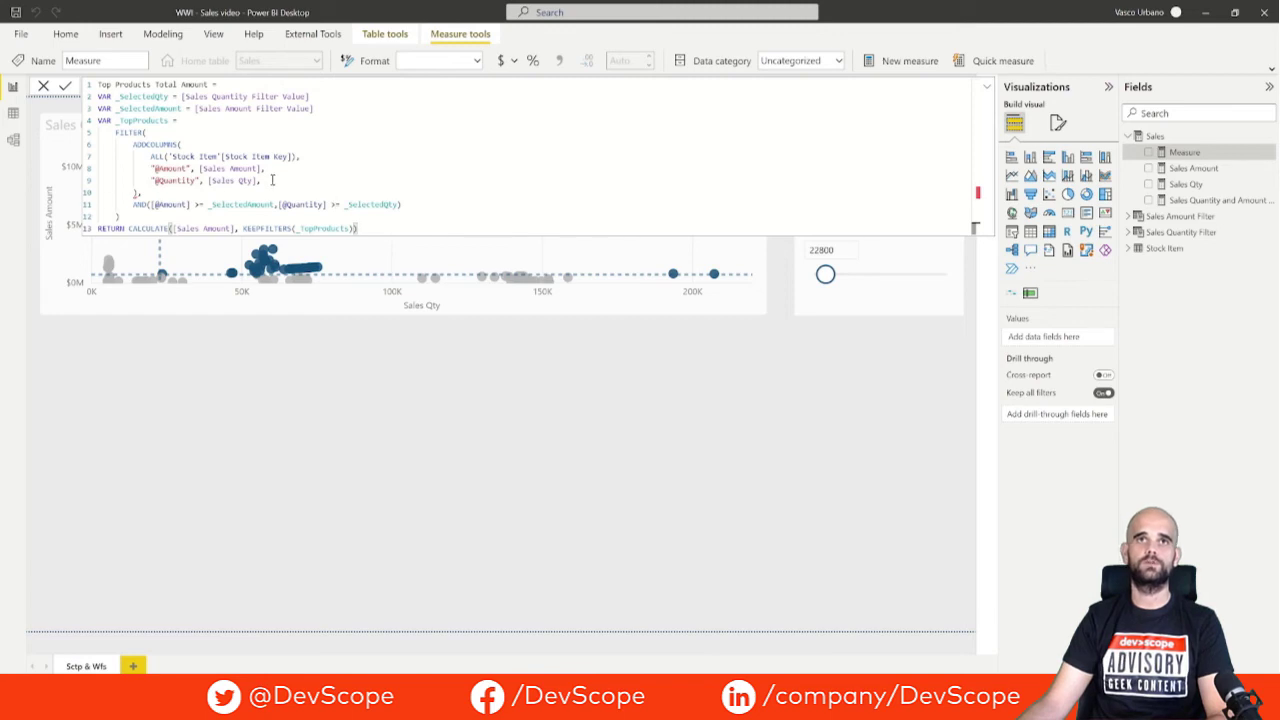
{"action": "left_click", "coordinate": [271, 180]}
{"action": "key", "text": "BackSpace"}
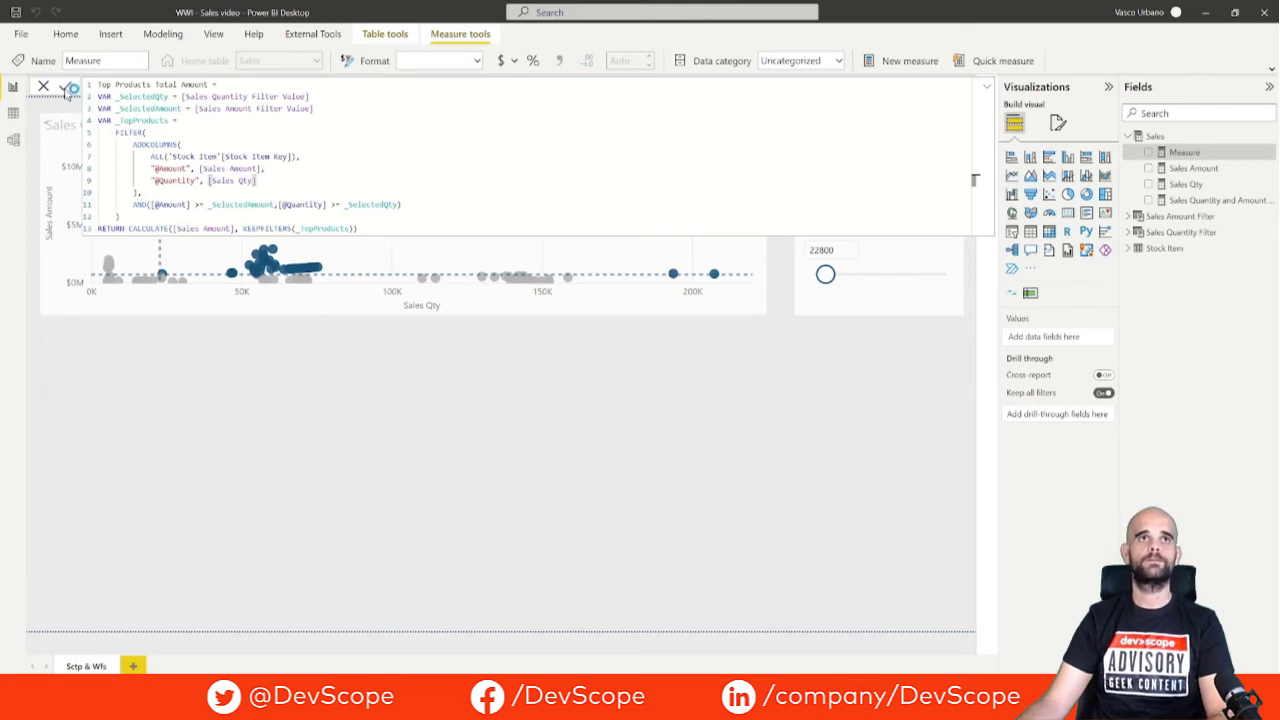
{"action": "left_click", "coordinate": [65, 88]}
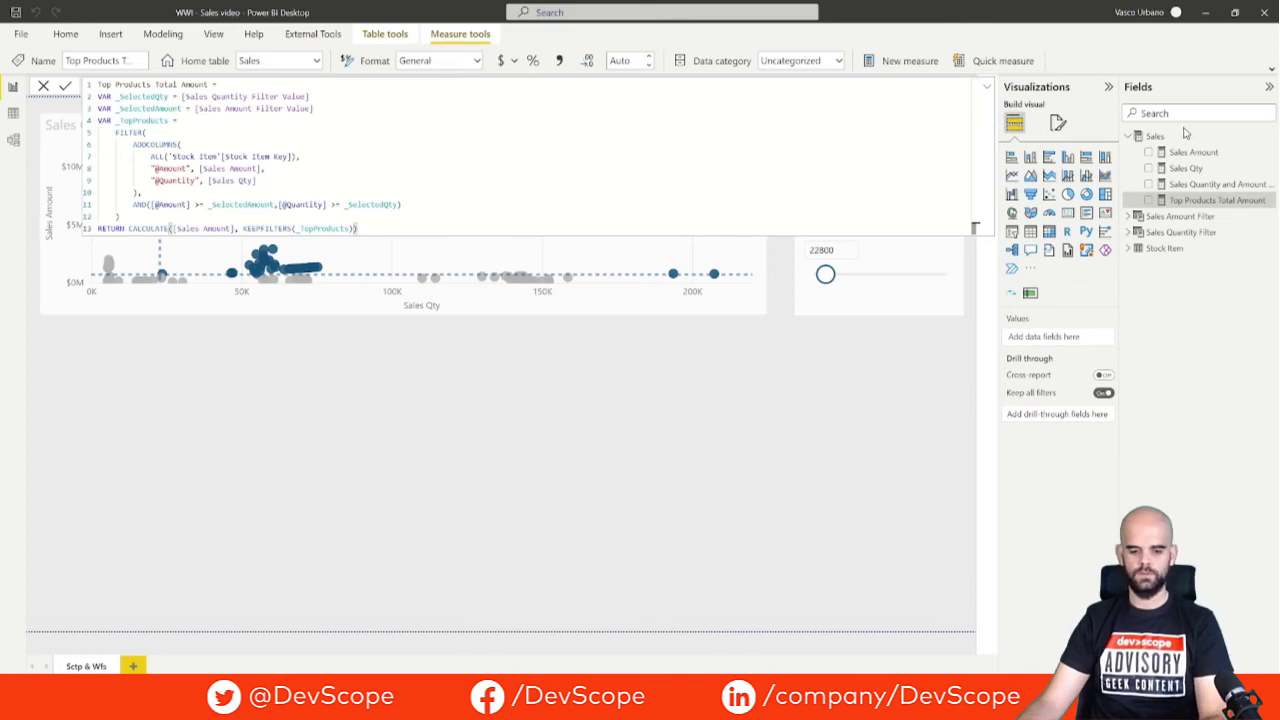
Create the Top Products Total Quantity measure from pasted DAX
{"action": "right_click", "coordinate": [1158, 138]}
{"action": "key", "text": "Escape"}
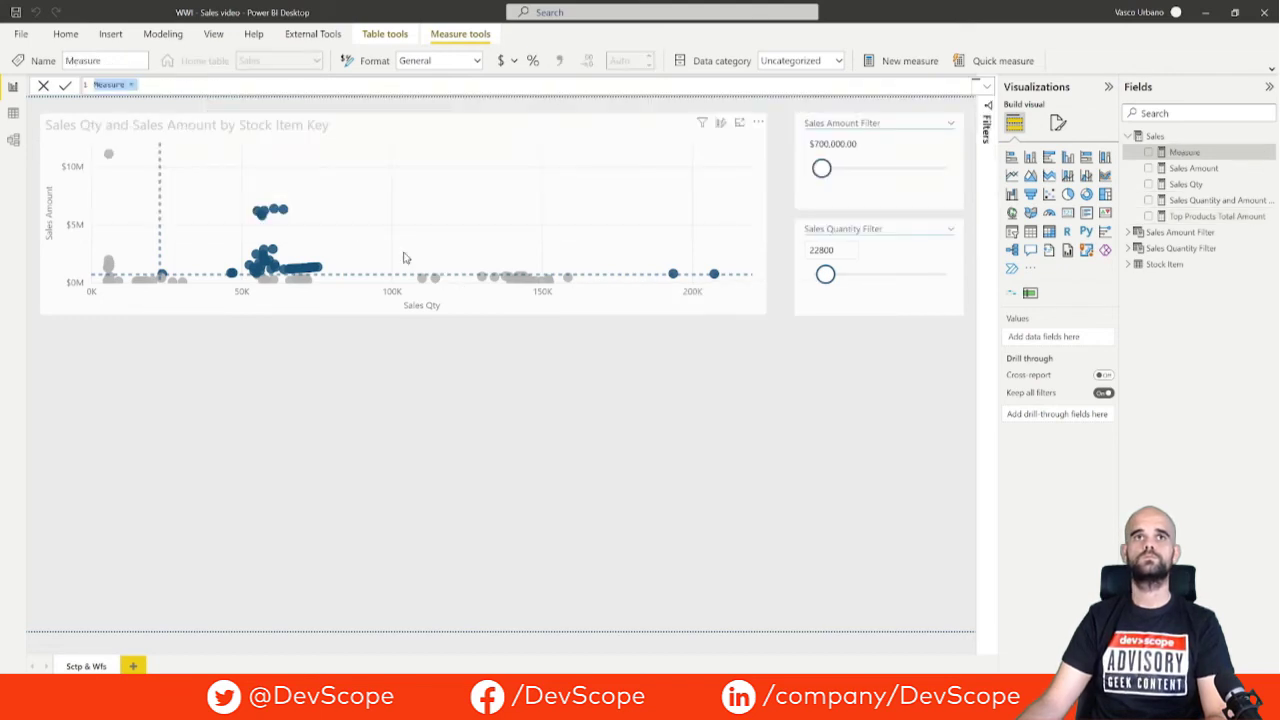
{"action": "key", "text": "ctrl+v"}
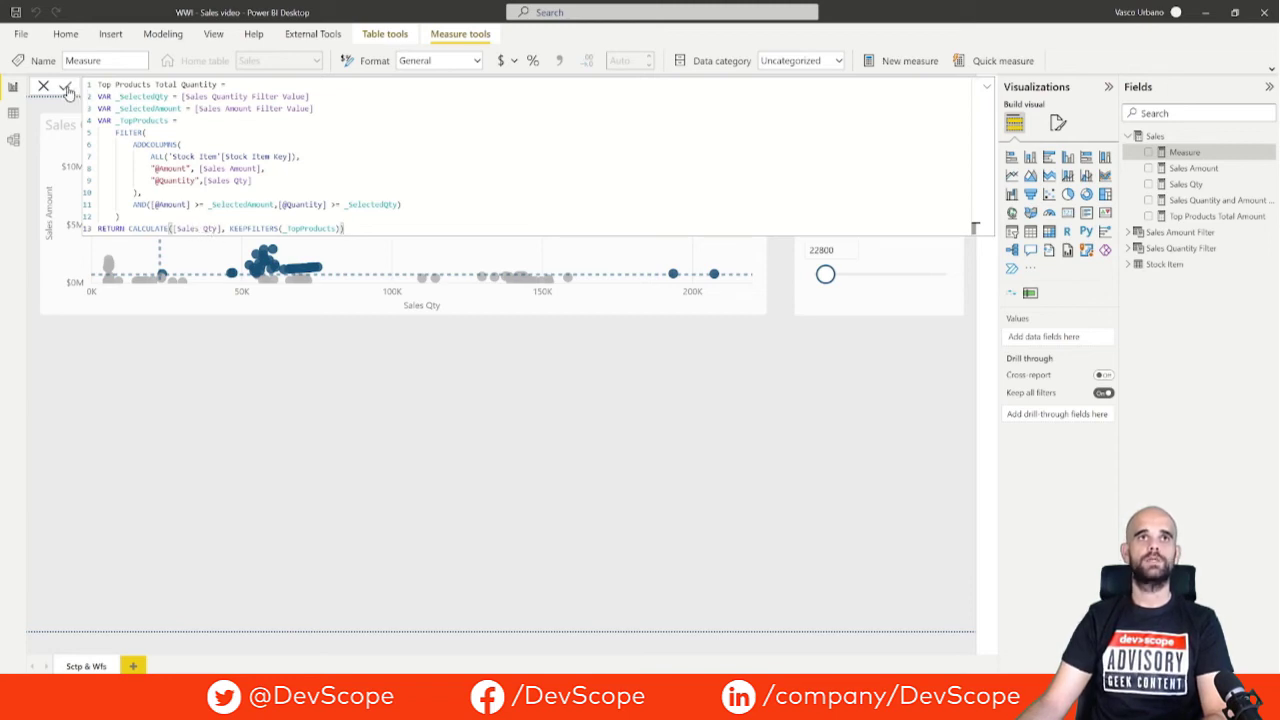
{"action": "left_click", "coordinate": [65, 87]}
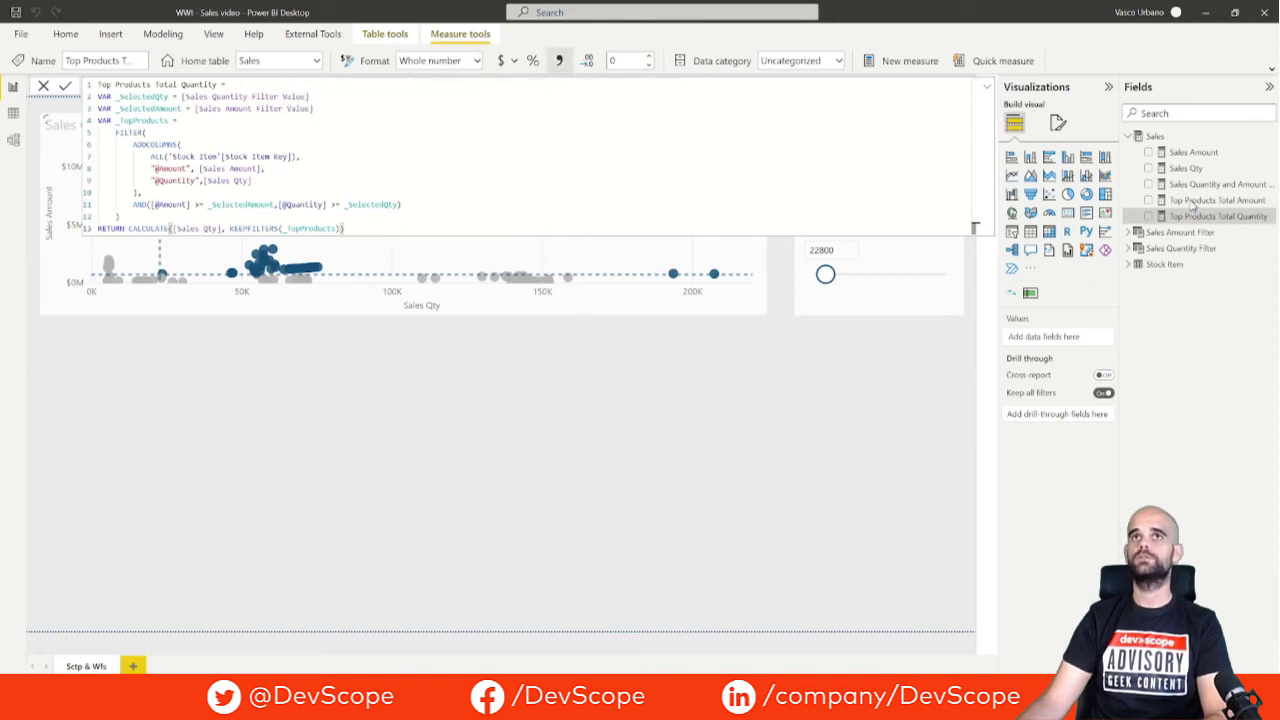
Format Top Products Total Amount as currency with 2 decimal places
{"action": "left_click", "coordinate": [1192, 203]}
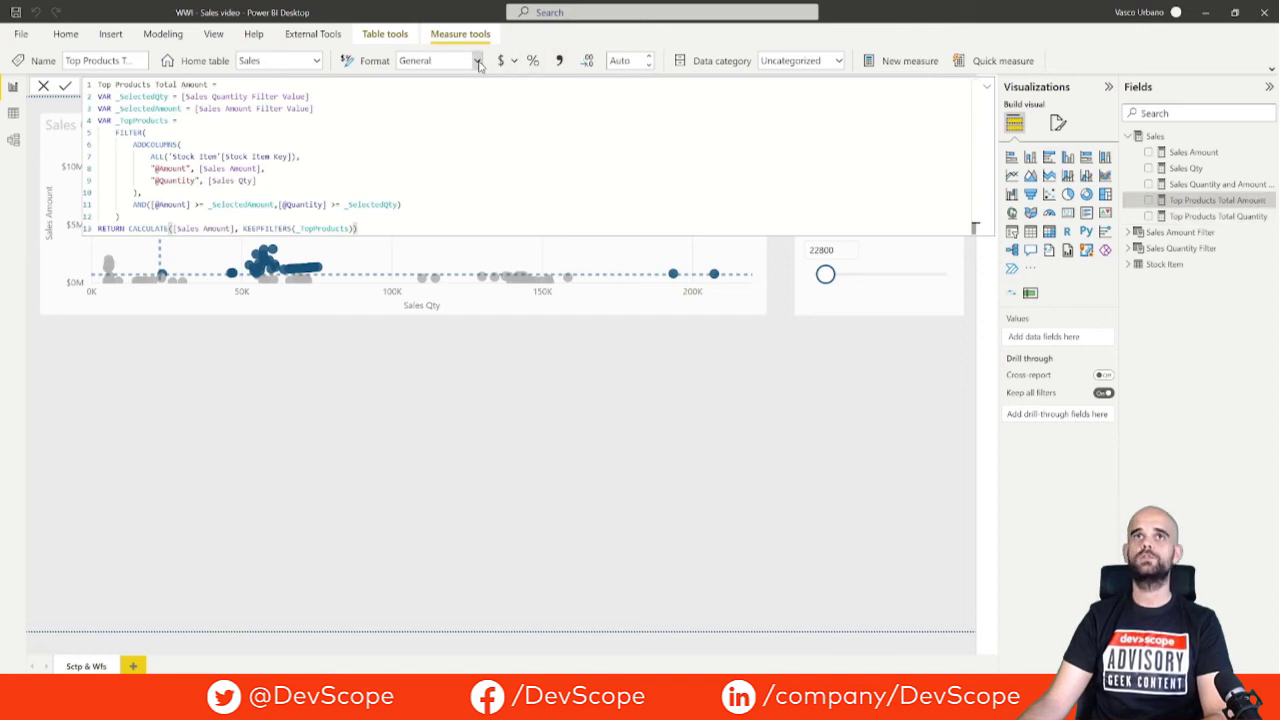
{"action": "left_click", "coordinate": [477, 60]}
{"action": "left_click", "coordinate": [450, 104]}
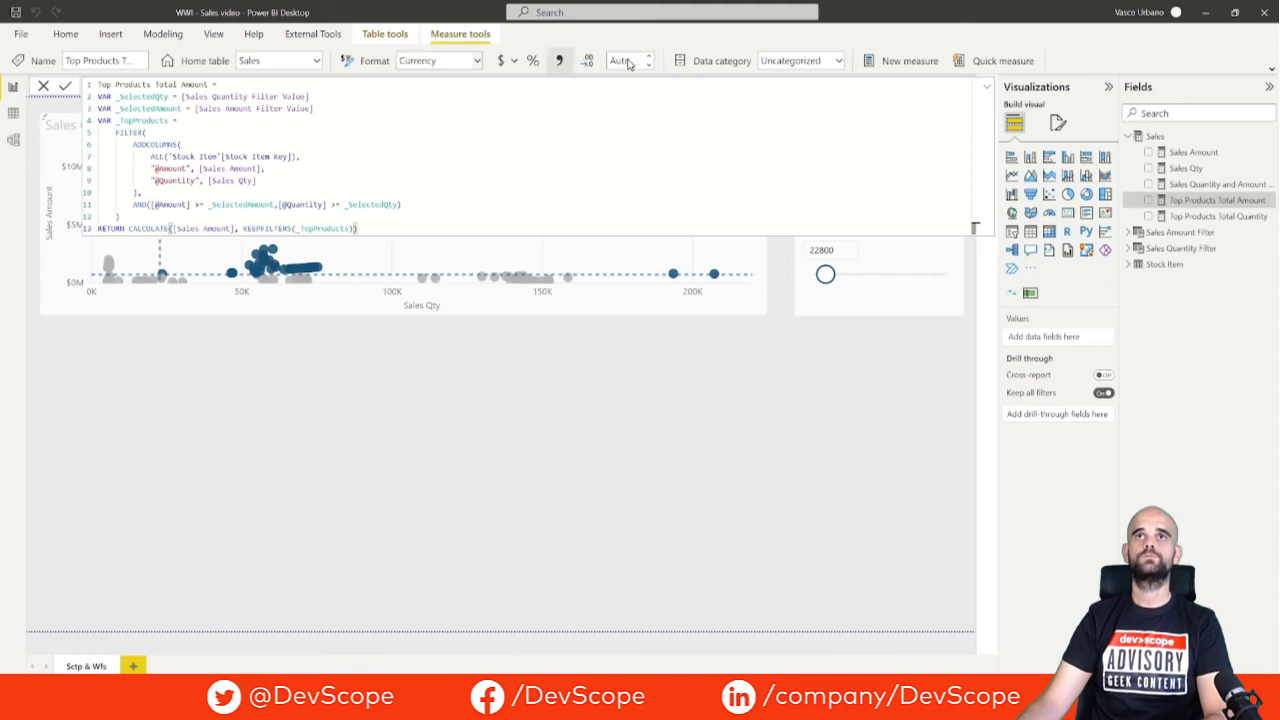
{"action": "left_click", "coordinate": [628, 60]}
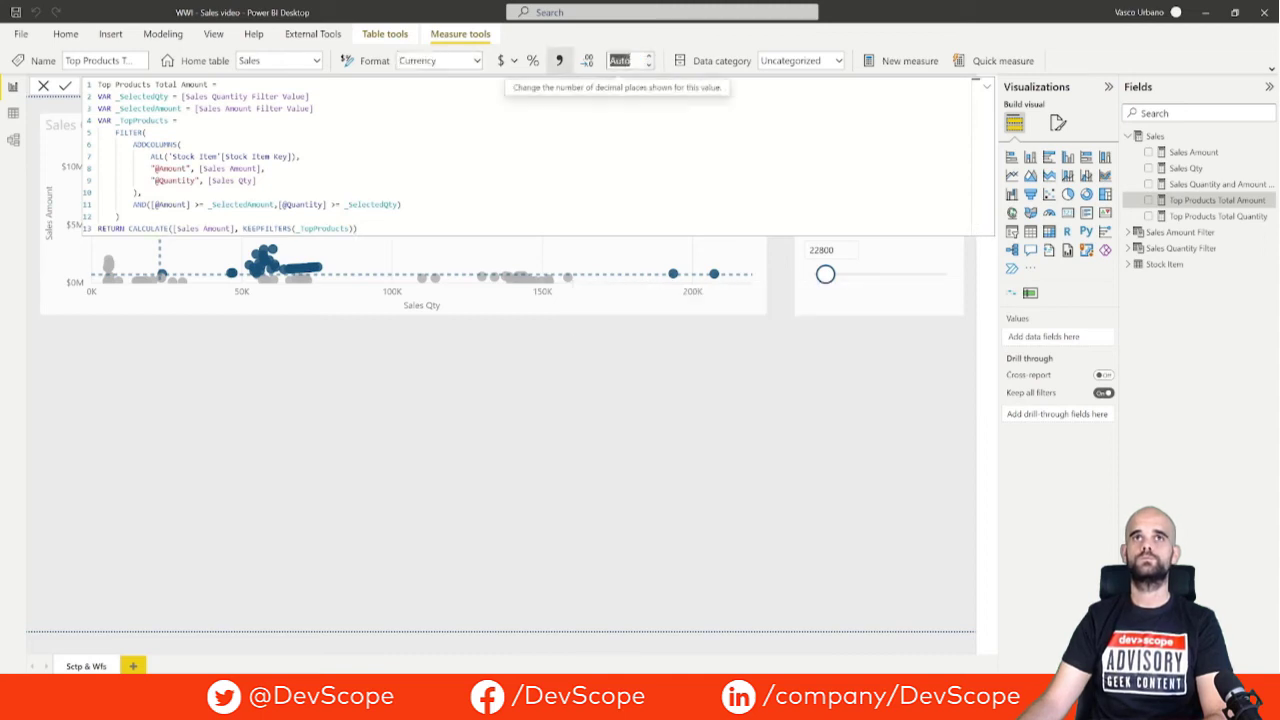
{"action": "type", "text": "2"}
{"action": "key", "text": "BackSpace"}
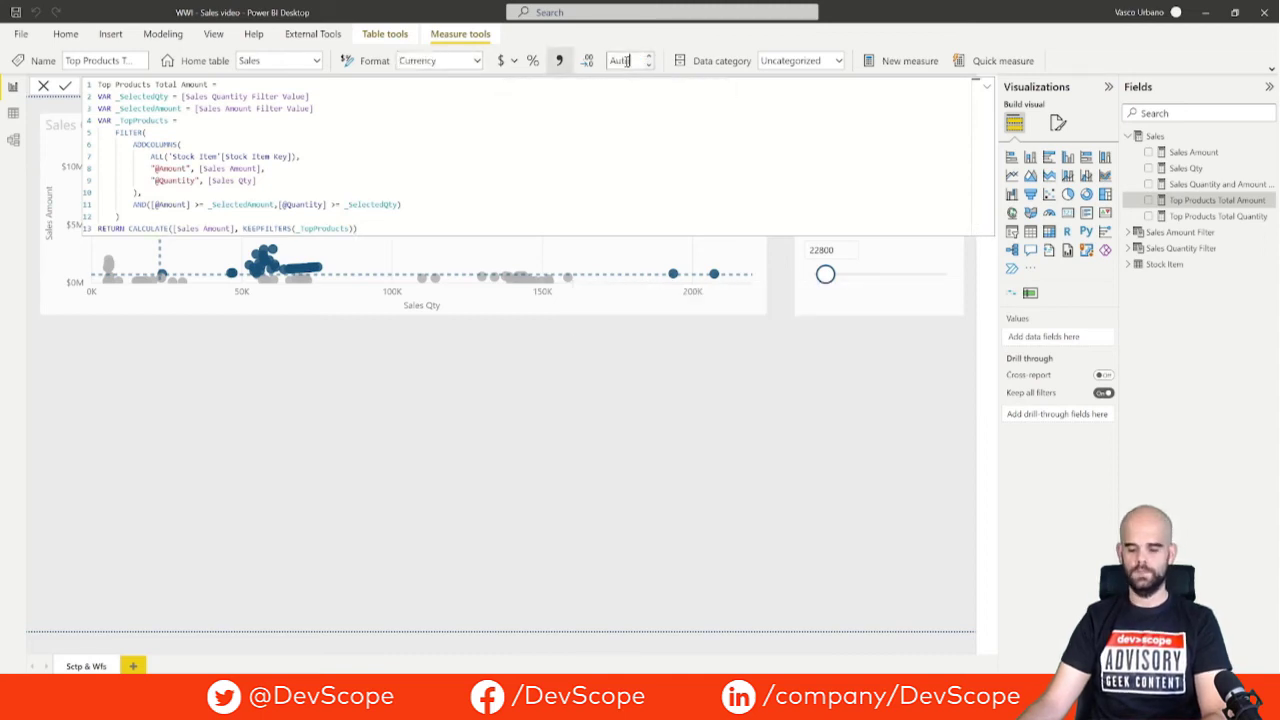
{"action": "type", "text": "2"}
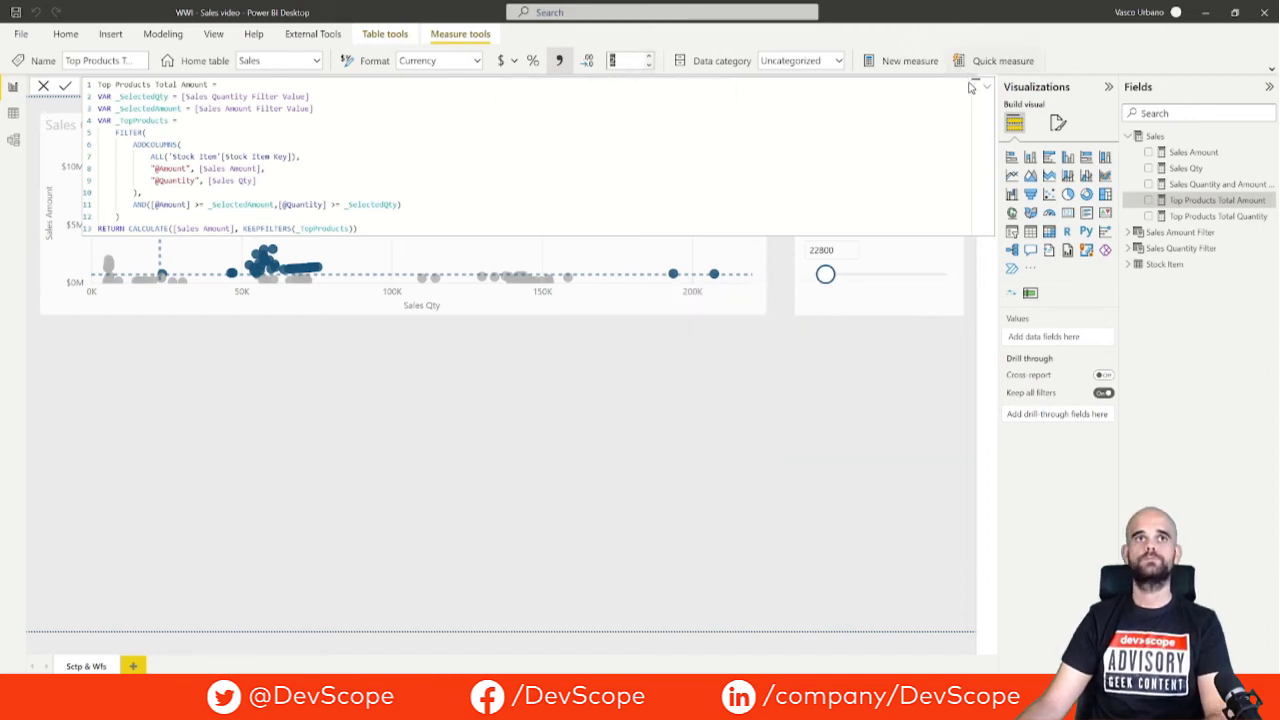
{"action": "left_click", "coordinate": [990, 92]}
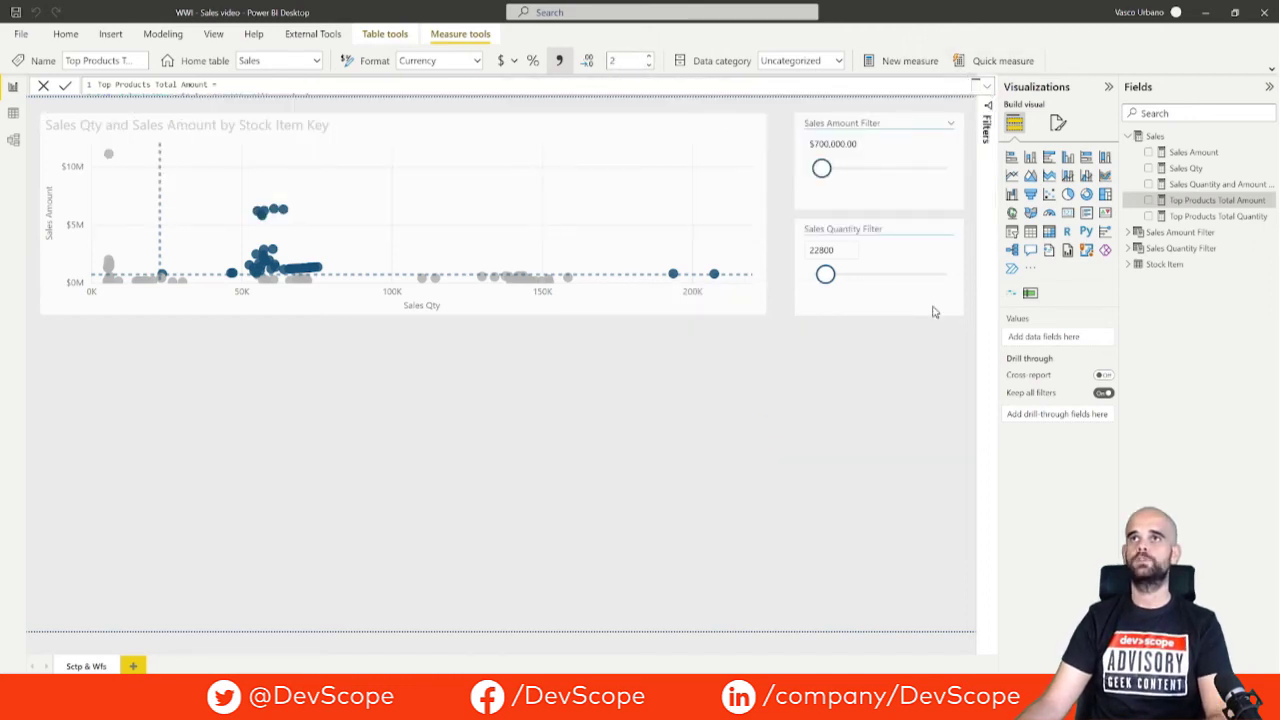
Add a small card showing Top Products Total Amount below the scatter chart
{"action": "left_click", "coordinate": [1068, 213]}
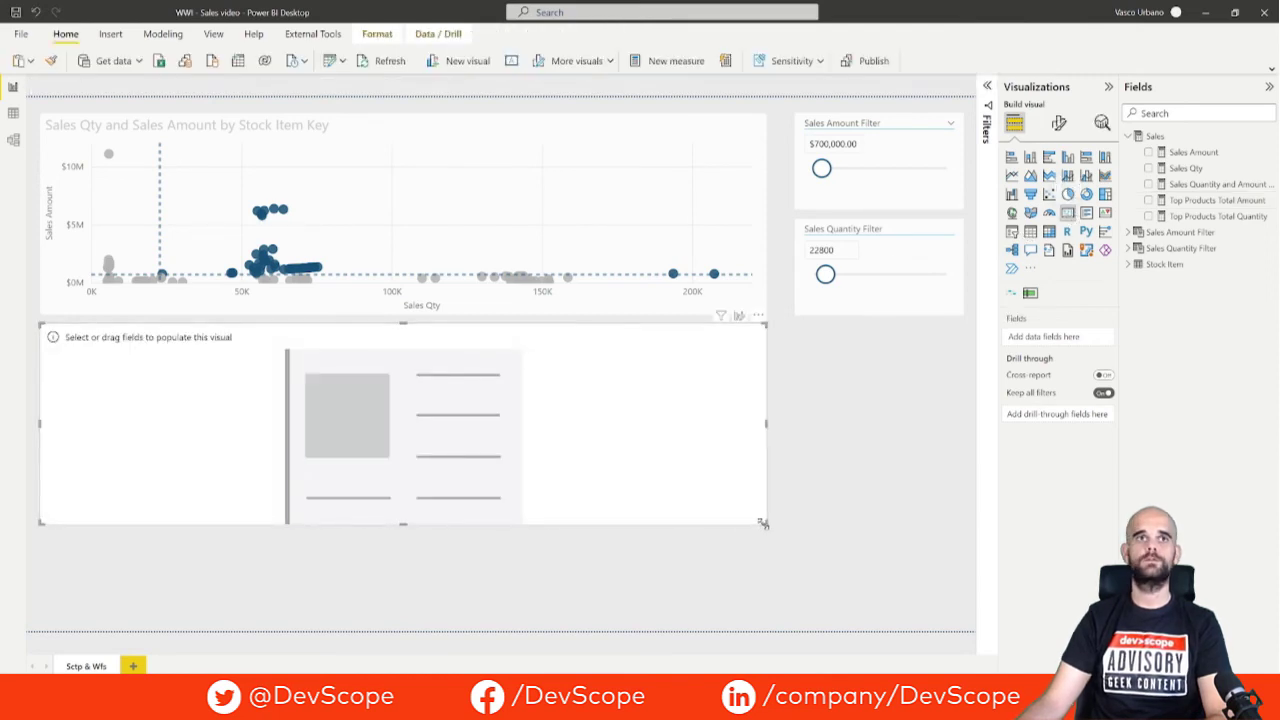
{"action": "mouse_move", "coordinate": [762, 523]}
{"action": "left_mouse_down"}
{"action": "mouse_move", "coordinate": [537, 503]}
{"action": "mouse_move", "coordinate": [269, 506]}
{"action": "mouse_move", "coordinate": [305, 505]}
{"action": "left_mouse_up"}
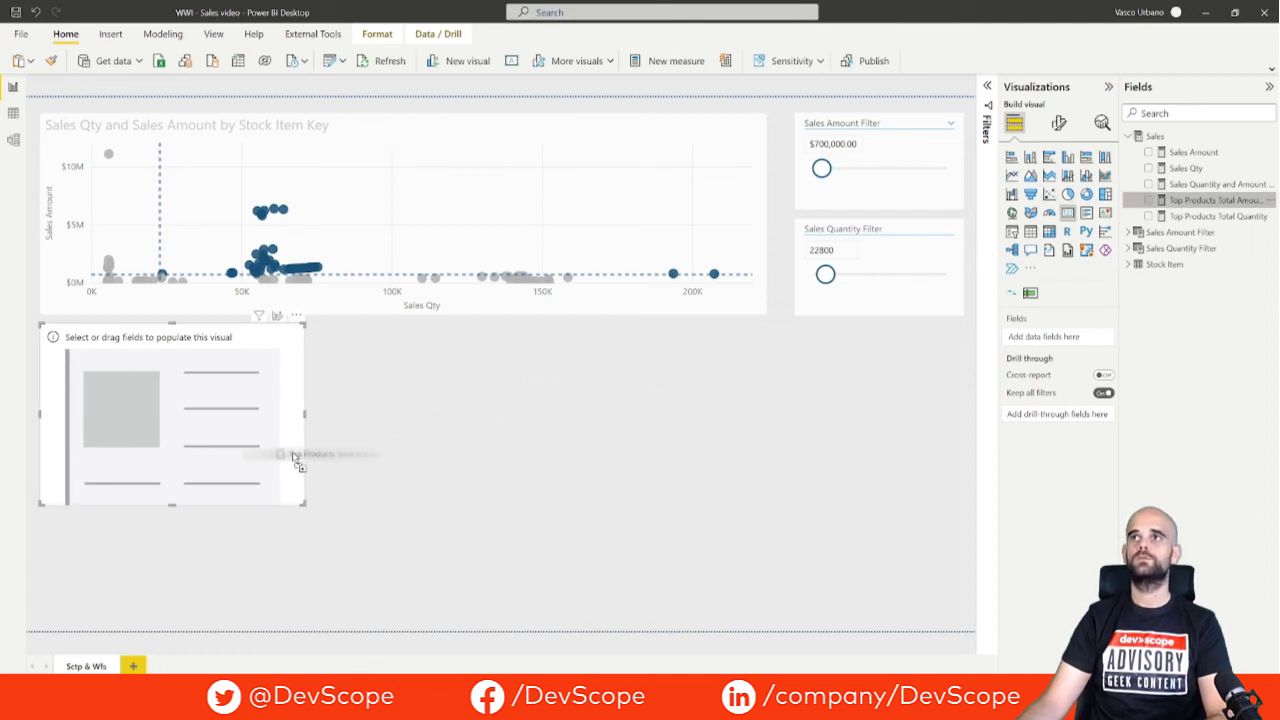
{"action": "mouse_move", "coordinate": [1183, 205]}
{"action": "left_mouse_down"}
{"action": "mouse_move", "coordinate": [200, 466]}
{"action": "mouse_move", "coordinate": [177, 446]}
{"action": "left_mouse_up"}
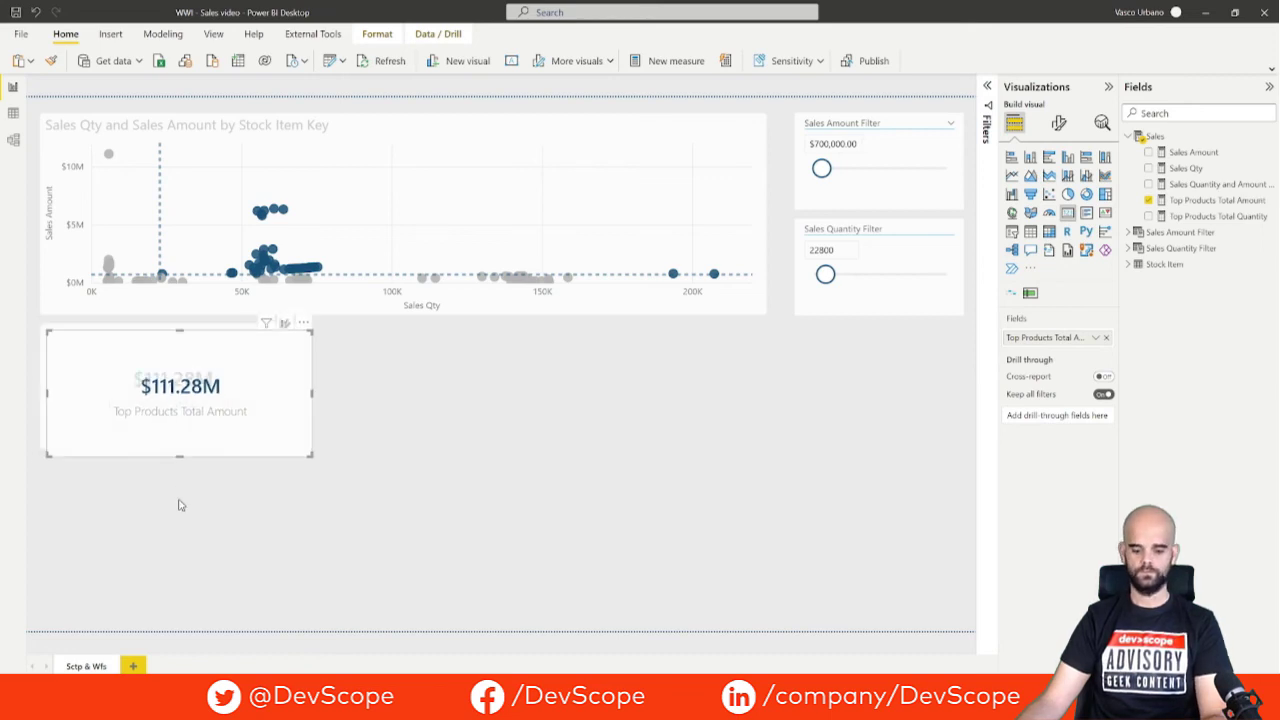
Duplicate the amount card and align the copy beneath the original
{"action": "key", "text": "ctrl+v"}
{"action": "left_click_drag", "start_coordinate": [192, 565], "coordinate": [186, 563]}
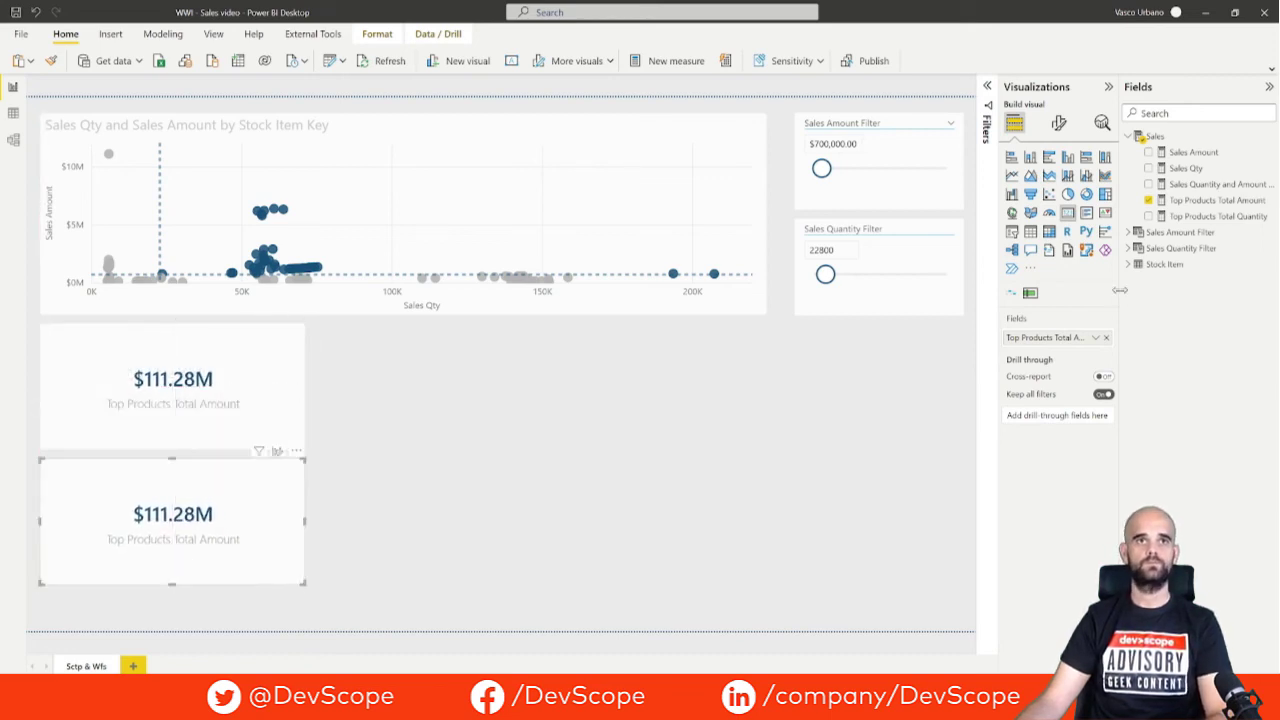
{"action": "mouse_move", "coordinate": [1215, 200]}
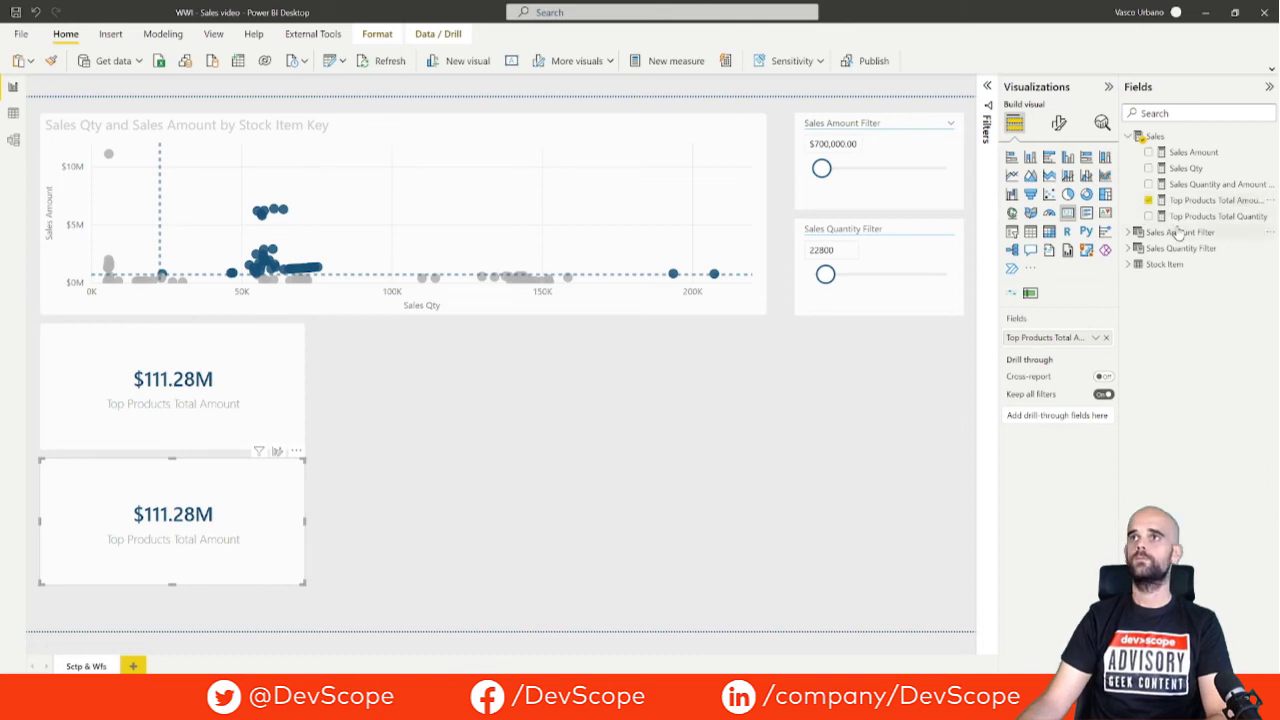
{"action": "left_click_drag", "start_coordinate": [1175, 216], "coordinate": [145, 533]}
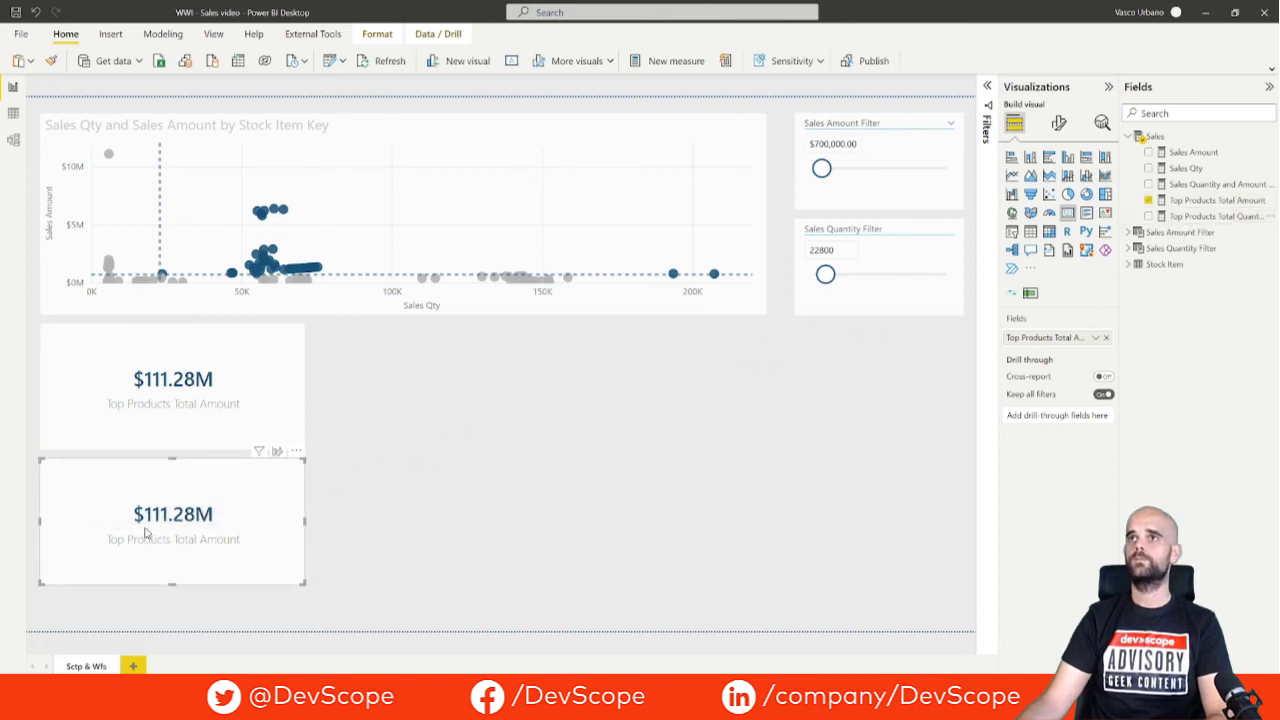
Test several slicer thresholds, finishing at $600,000.00 amount and 193300 quantity
{"action": "left_click_drag", "start_coordinate": [825, 274], "coordinate": [840, 274]}
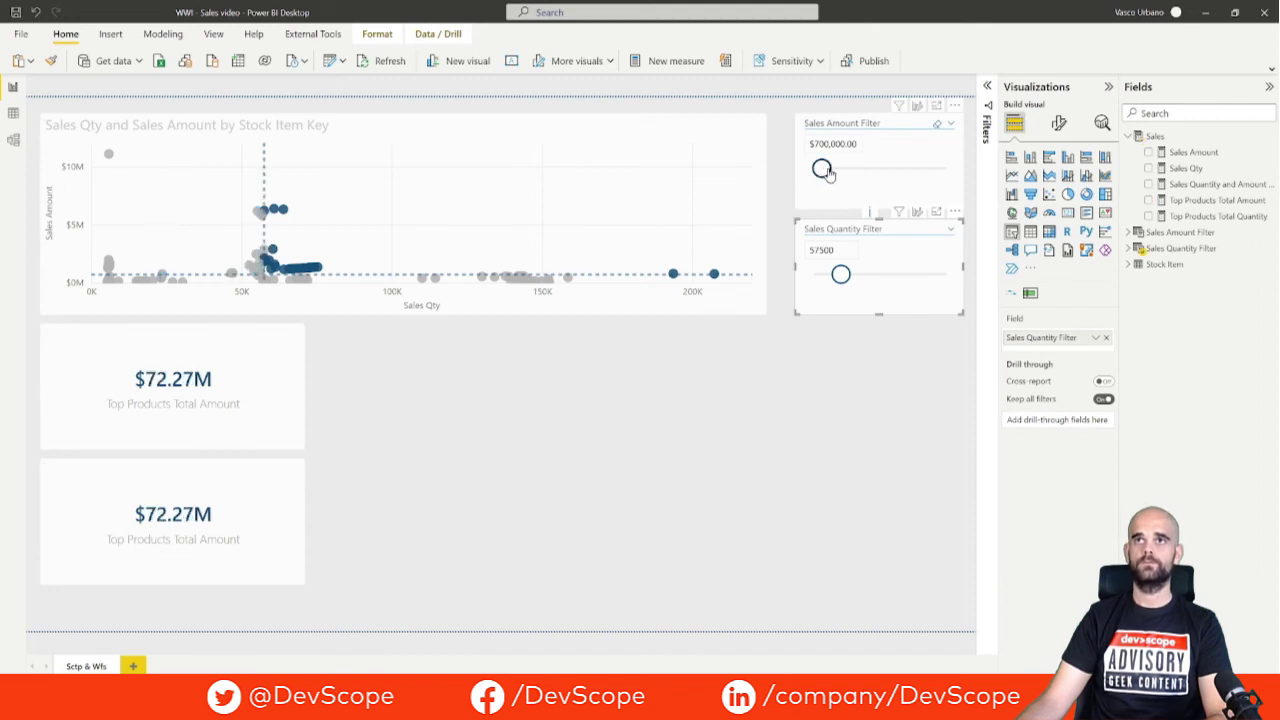
{"action": "mouse_move", "coordinate": [822, 170]}
{"action": "left_mouse_down"}
{"action": "mouse_move", "coordinate": [876, 170]}
{"action": "mouse_move", "coordinate": [834, 168]}
{"action": "left_mouse_up"}
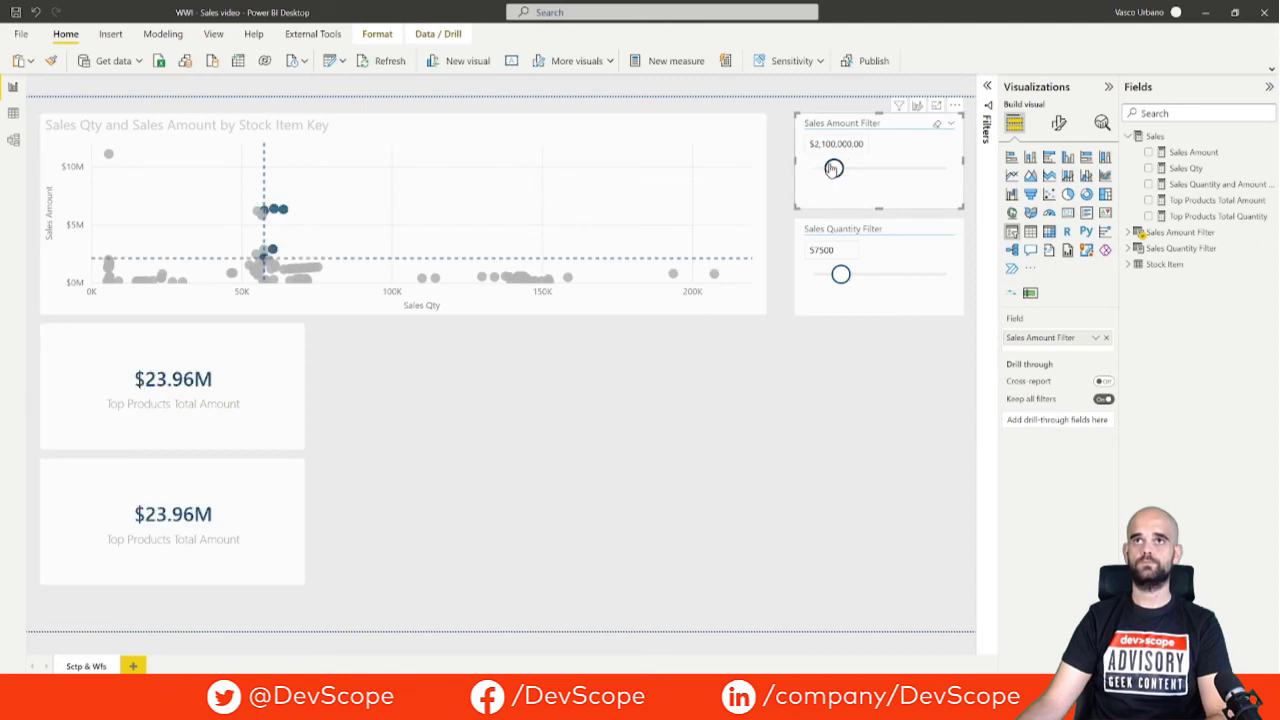
{"action": "left_click_drag", "start_coordinate": [828, 174], "coordinate": [820, 175]}
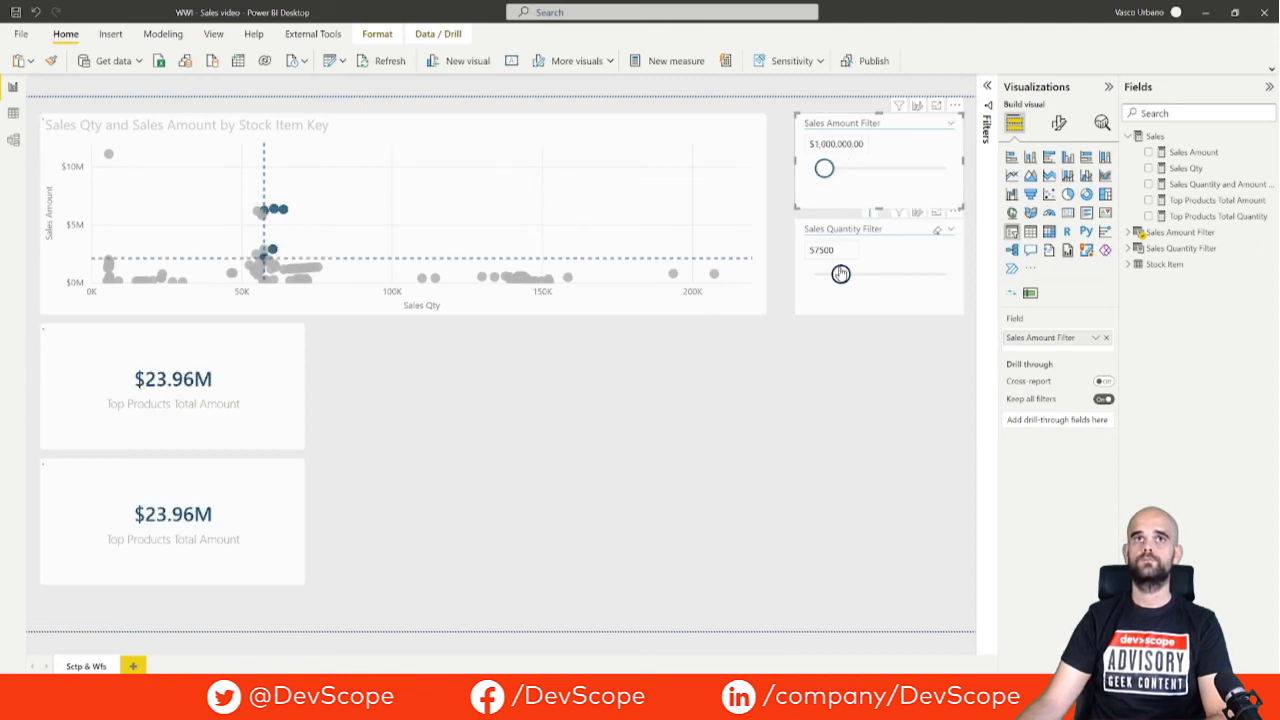
{"action": "left_click_drag", "start_coordinate": [840, 274], "coordinate": [822, 275]}
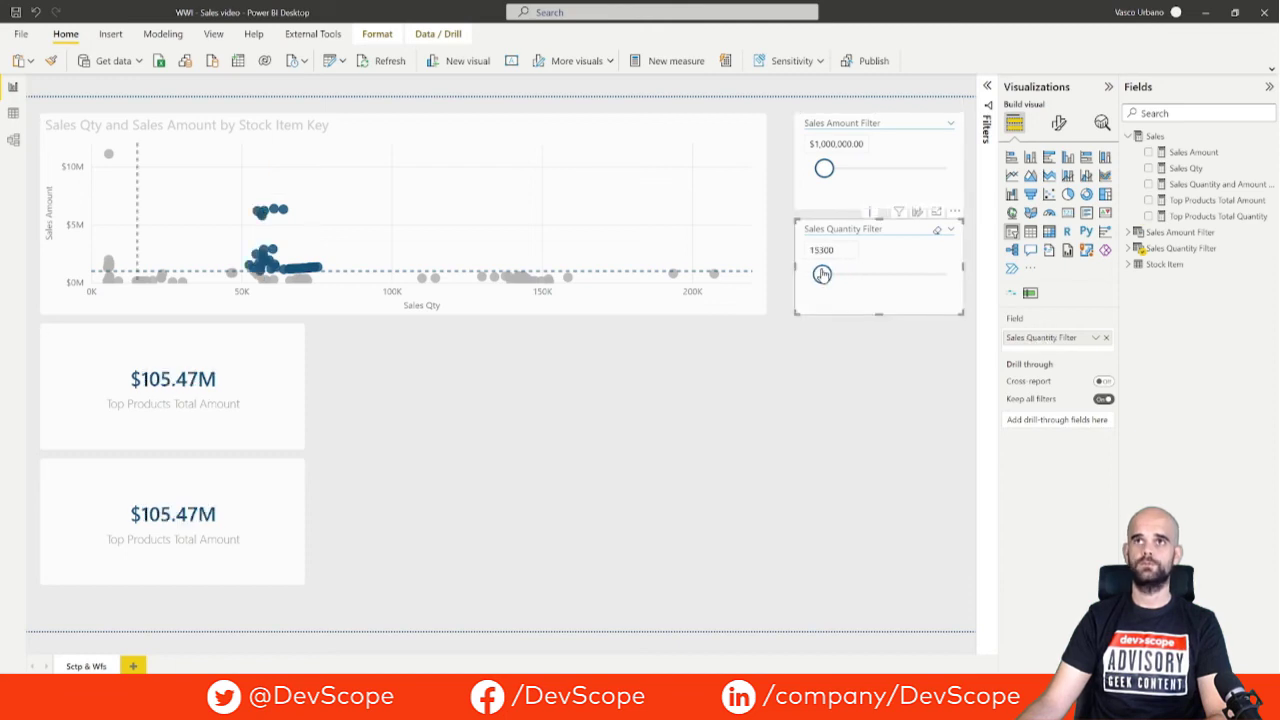
{"action": "left_click_drag", "start_coordinate": [822, 275], "coordinate": [900, 274]}
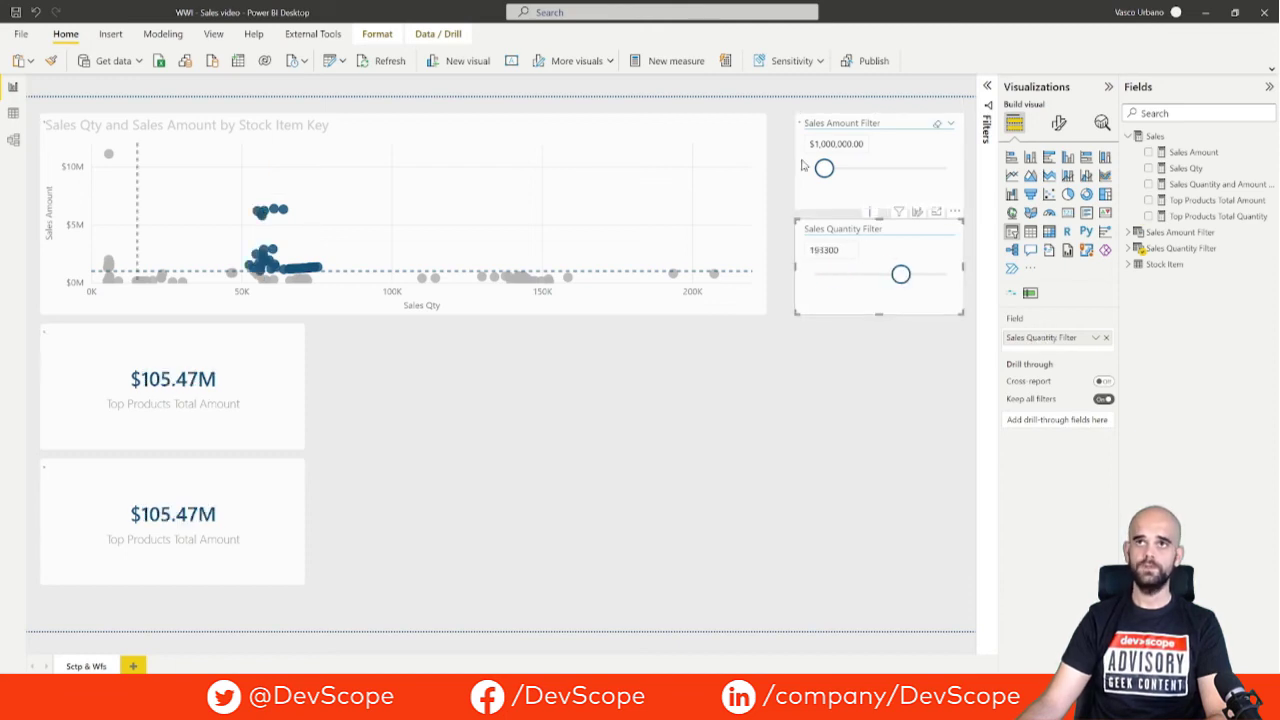
{"action": "left_click_drag", "start_coordinate": [824, 171], "coordinate": [820, 170]}
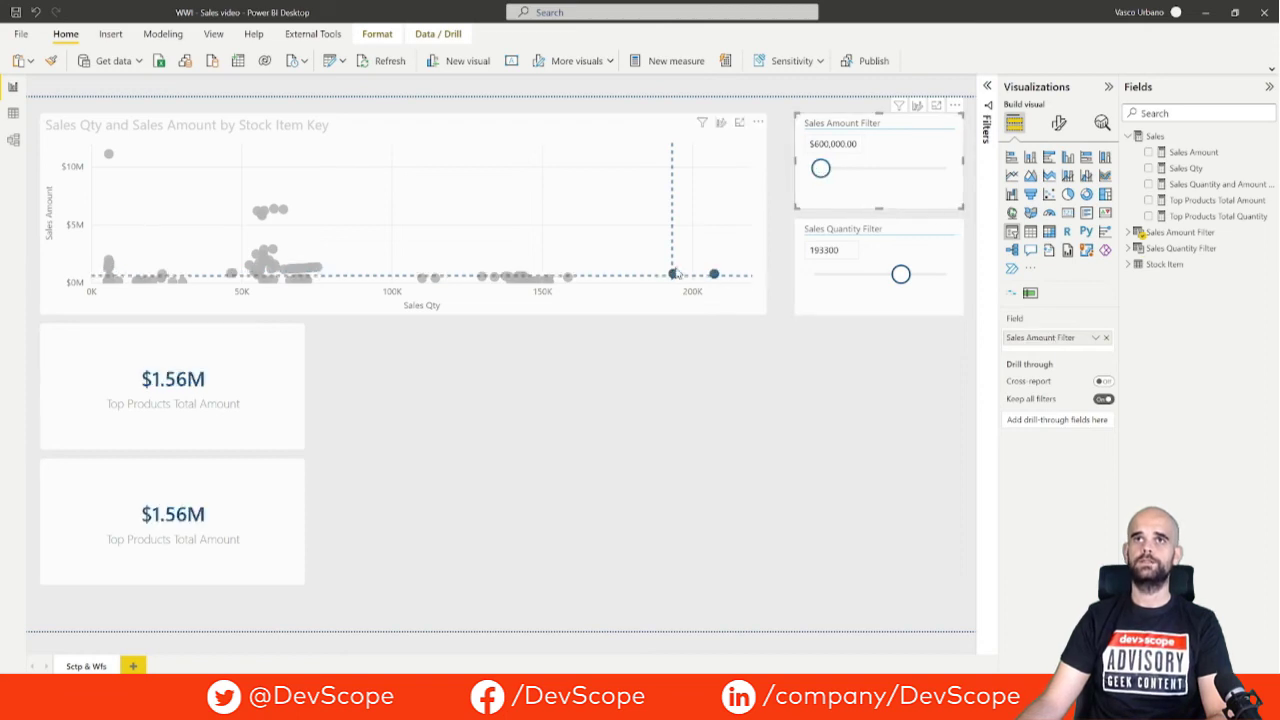
{"action": "mouse_move", "coordinate": [673, 274]}
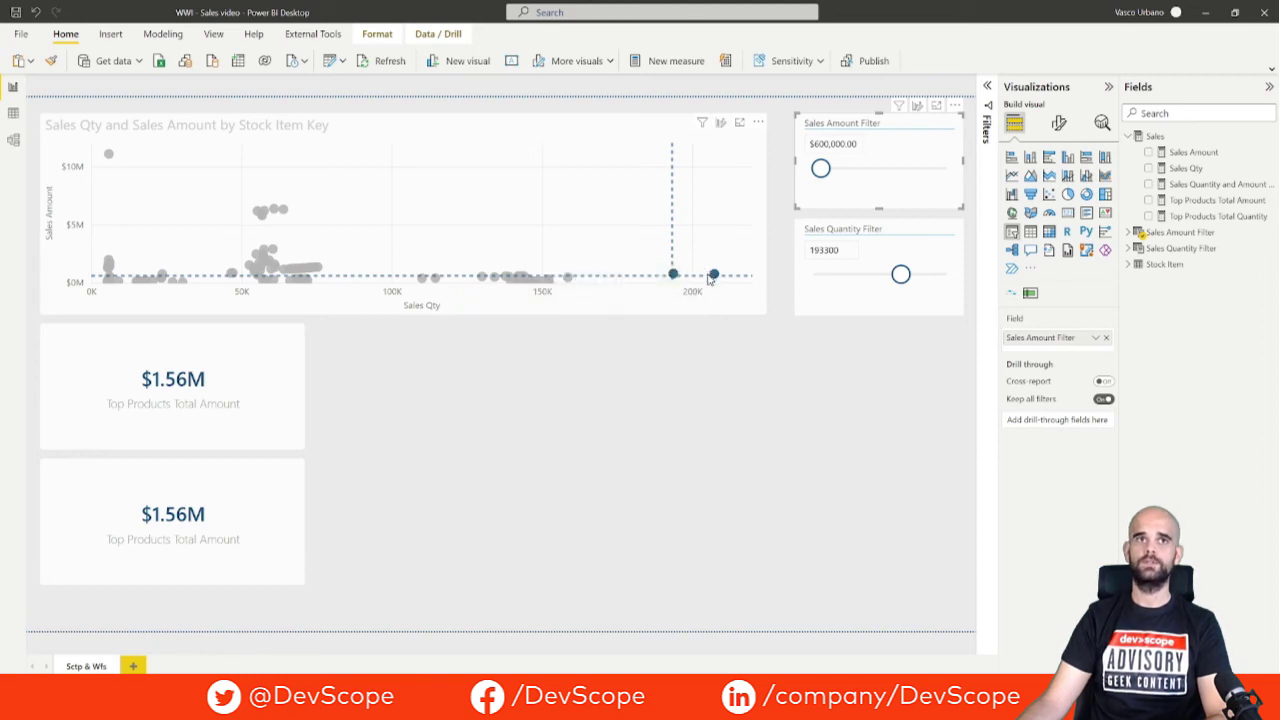
{"action": "mouse_move", "coordinate": [713, 273]}
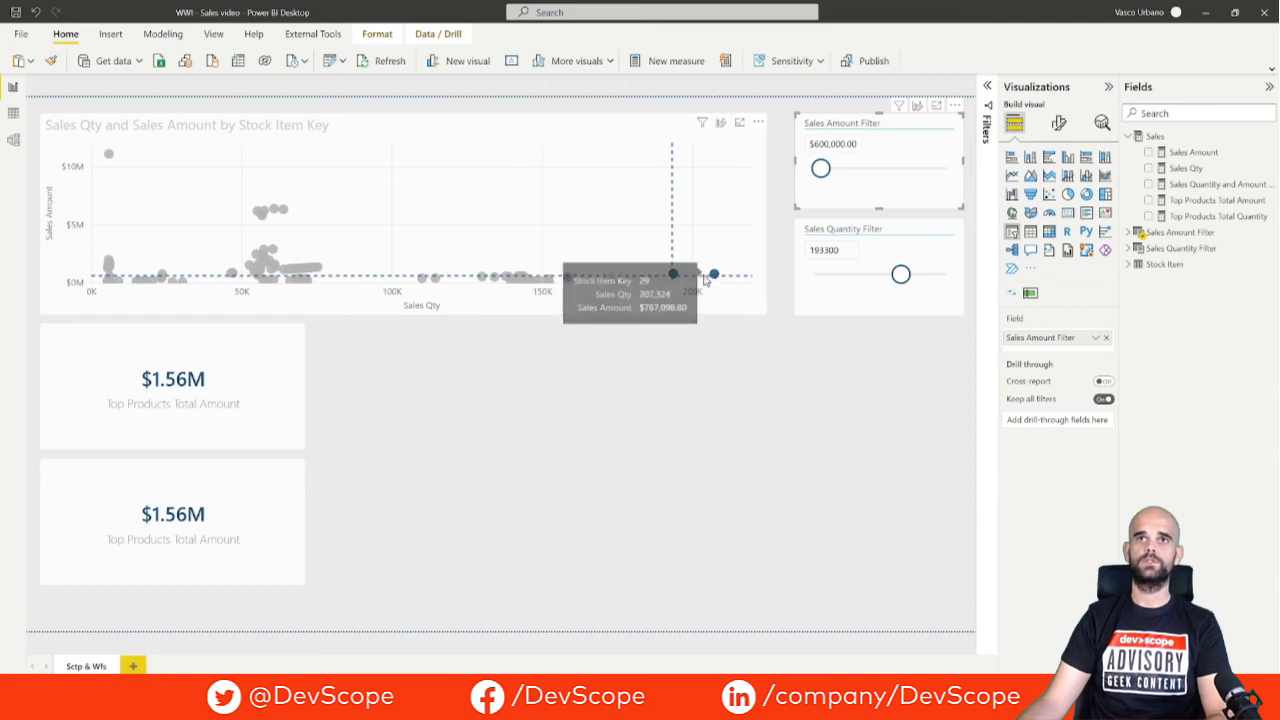
Switch the lower card to Top Products Total Quantity and drop the quantity threshold to 65000
{"action": "left_click", "coordinate": [170, 545]}
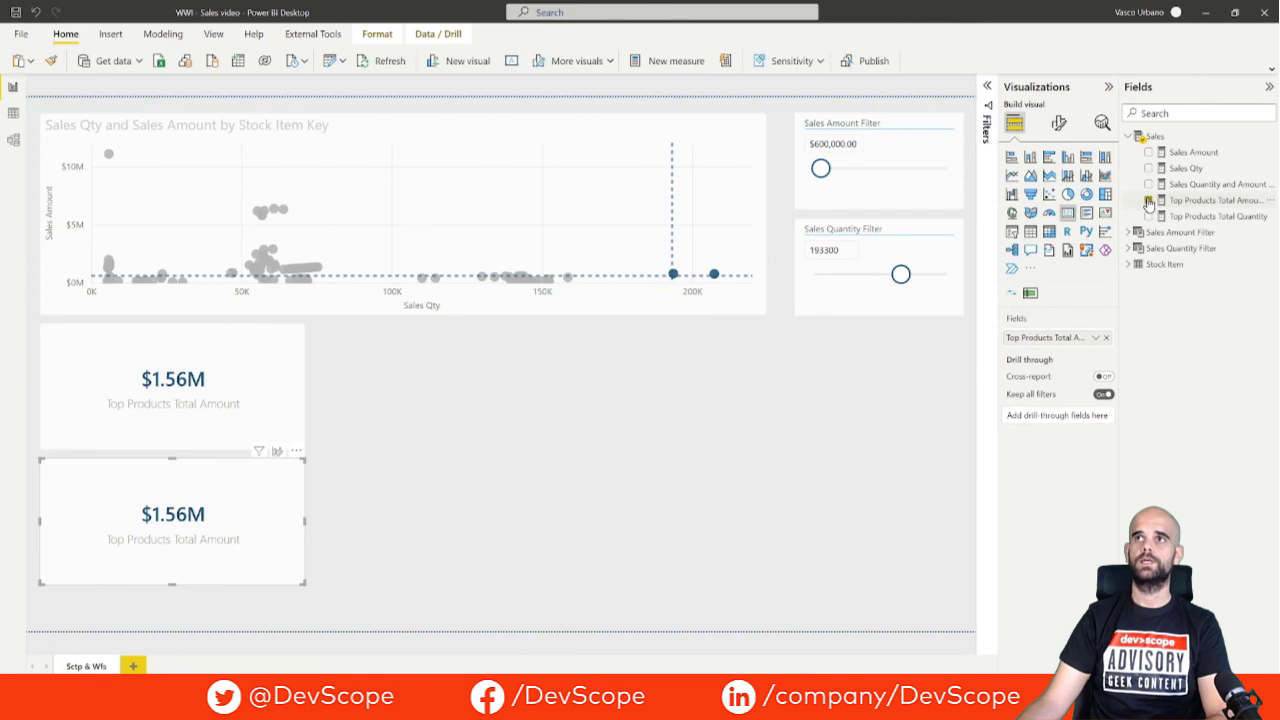
{"action": "left_click", "coordinate": [1148, 200]}
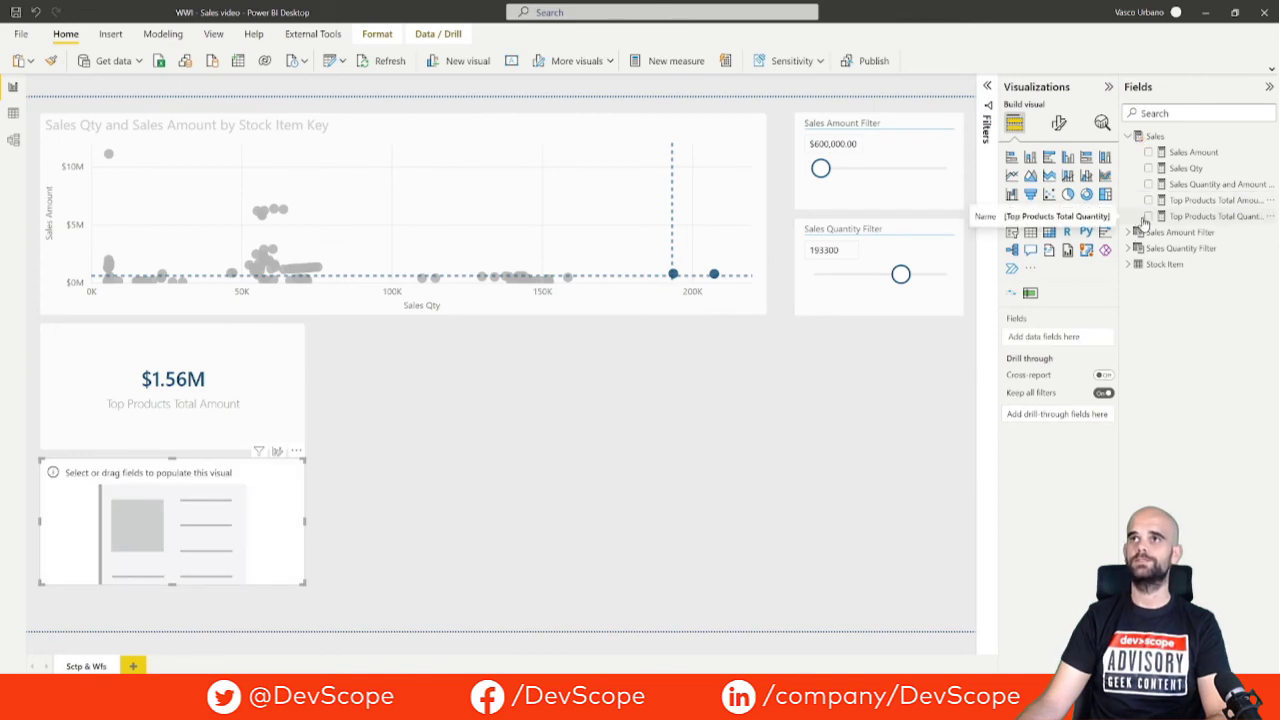
{"action": "left_click", "coordinate": [1148, 216]}
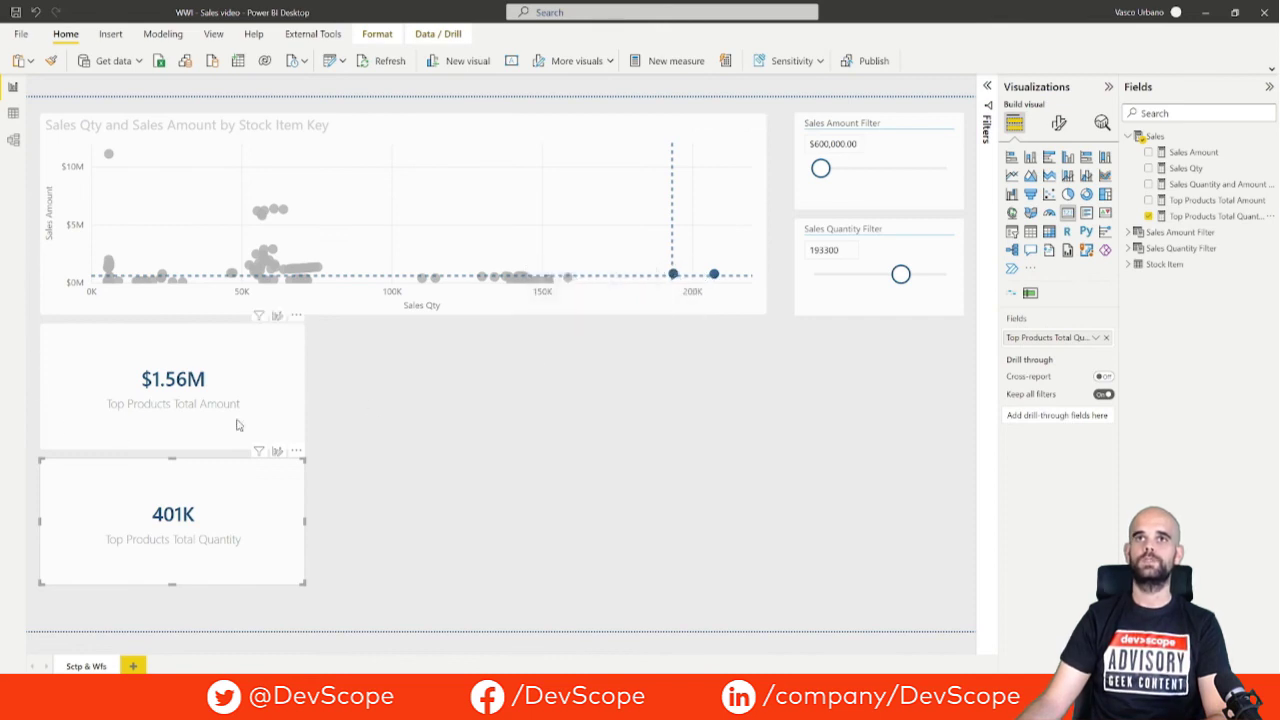
{"action": "left_click", "coordinate": [672, 397]}
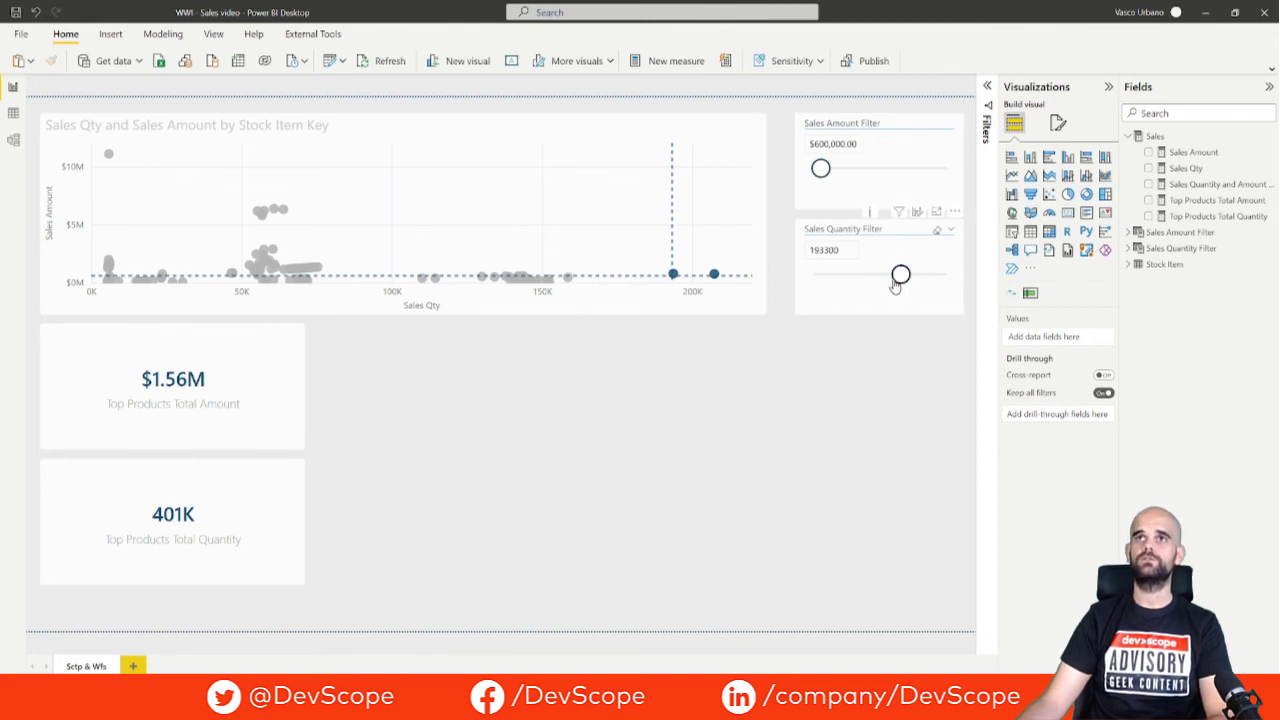
{"action": "left_click_drag", "start_coordinate": [896, 285], "coordinate": [843, 282]}
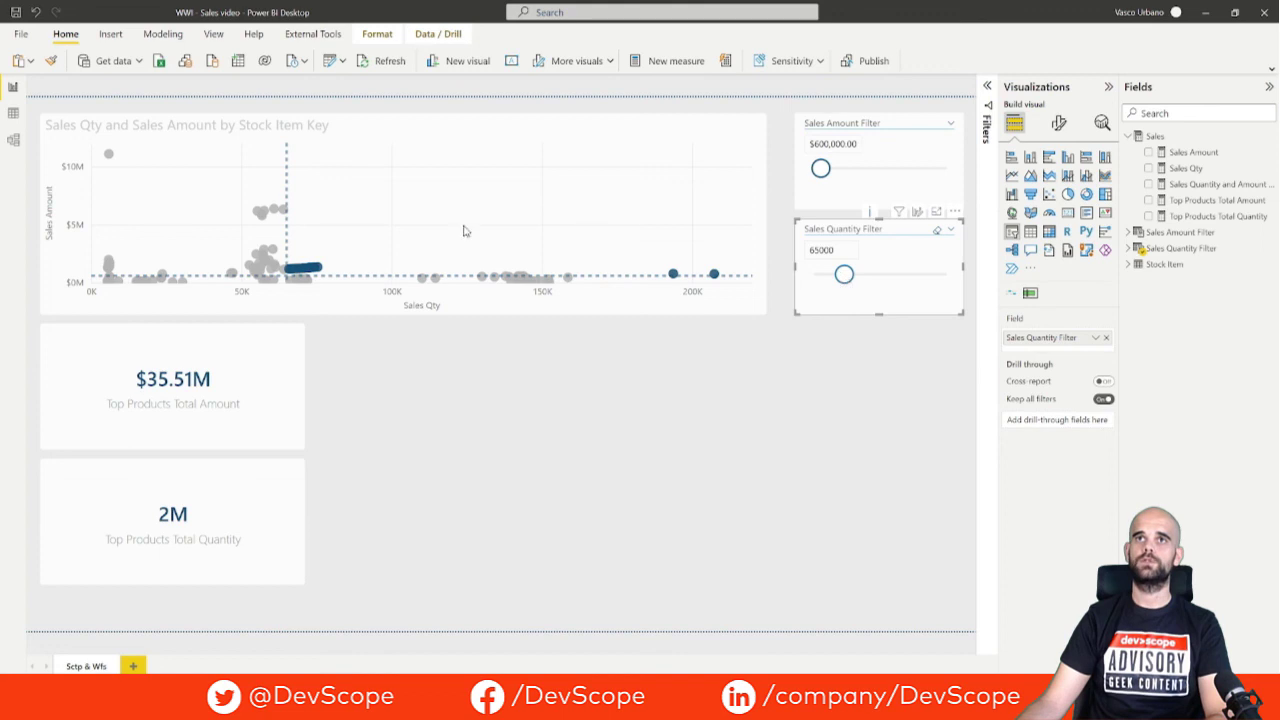
Add a table of Stock Item with Top Products Total Amount and Quantity columns below the scatter
{"action": "left_click", "coordinate": [612, 358]}
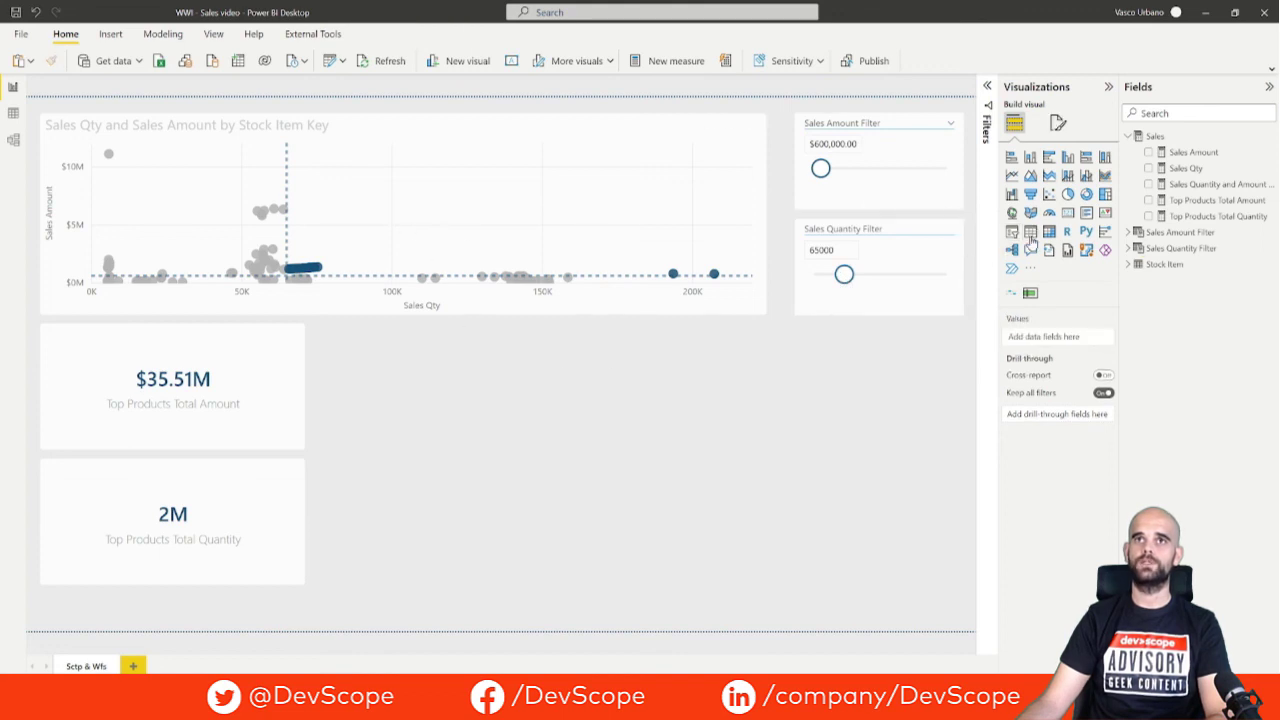
{"action": "left_click", "coordinate": [1030, 233]}
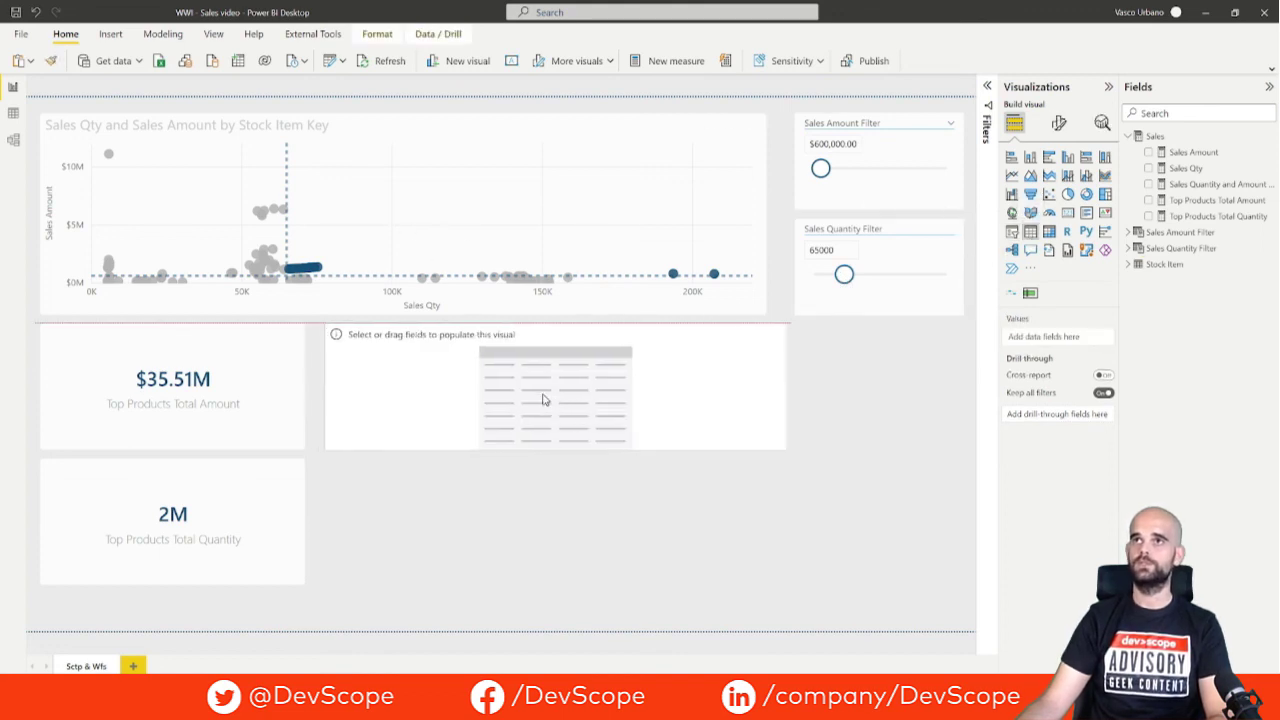
{"action": "left_click_drag", "start_coordinate": [543, 400], "coordinate": [551, 400]}
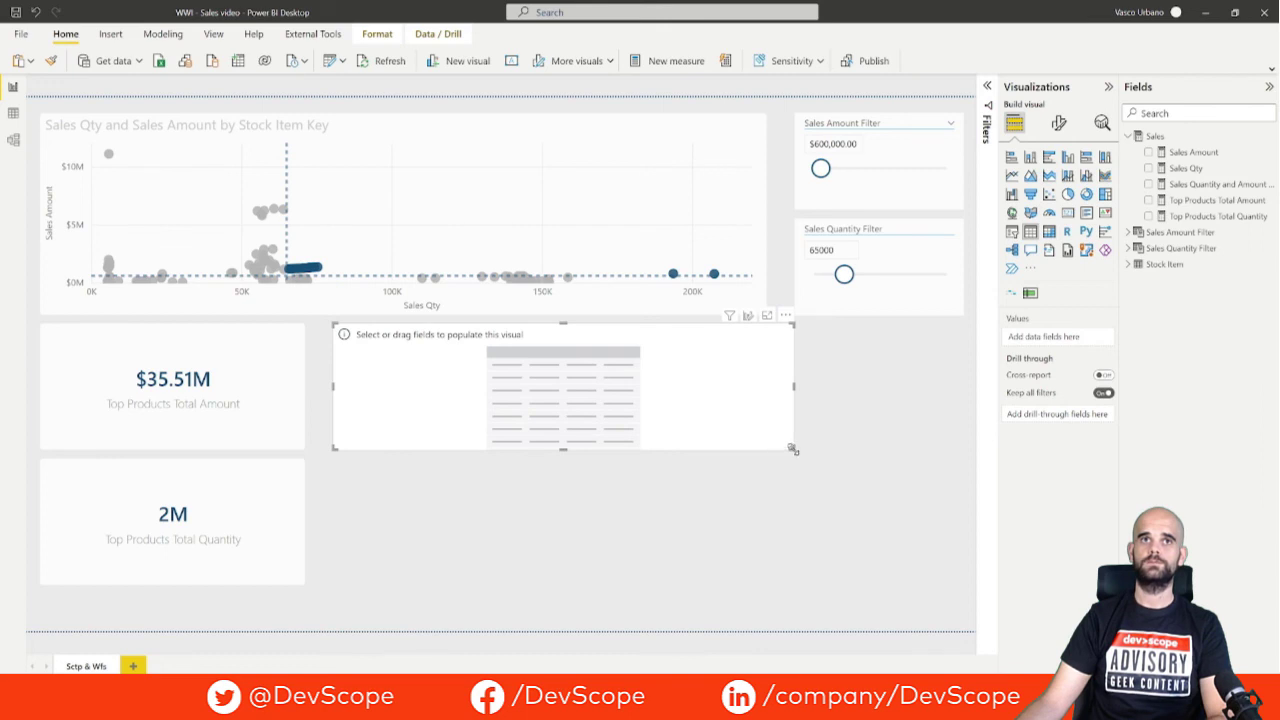
{"action": "mouse_move", "coordinate": [793, 449]}
{"action": "left_mouse_down"}
{"action": "mouse_move", "coordinate": [919, 572]}
{"action": "mouse_move", "coordinate": [884, 586]}
{"action": "left_mouse_up"}
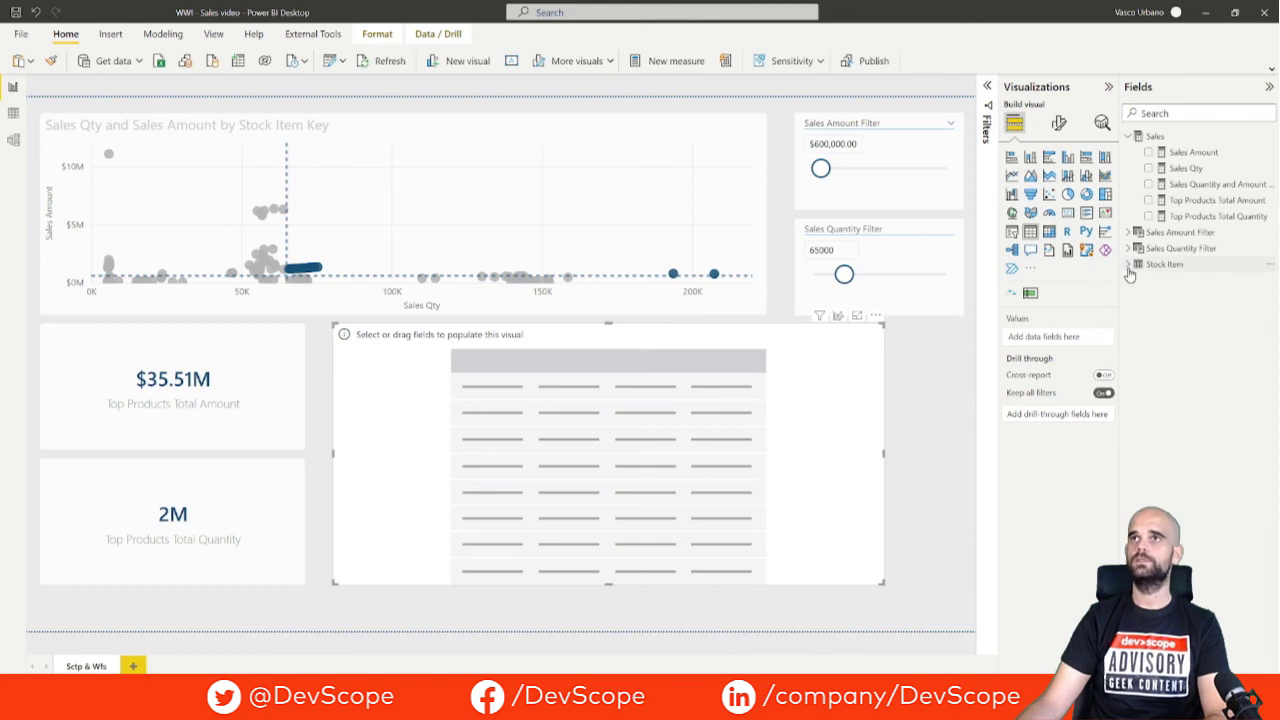
{"action": "left_click", "coordinate": [1129, 265]}
{"action": "mouse_move", "coordinate": [1192, 408]}
{"action": "left_mouse_down"}
{"action": "mouse_move", "coordinate": [822, 474]}
{"action": "mouse_move", "coordinate": [706, 474]}
{"action": "left_mouse_up"}
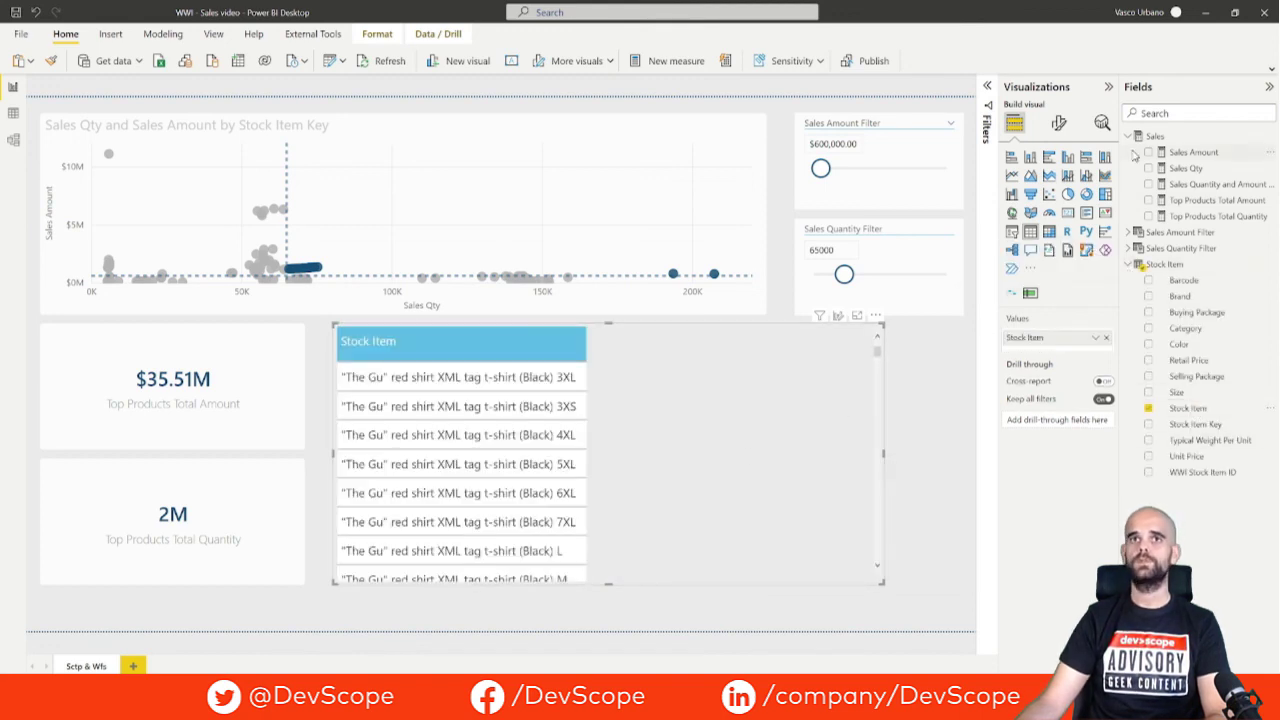
{"action": "left_click_drag", "start_coordinate": [1190, 204], "coordinate": [730, 395]}
{"action": "left_click_drag", "start_coordinate": [1212, 216], "coordinate": [777, 424]}
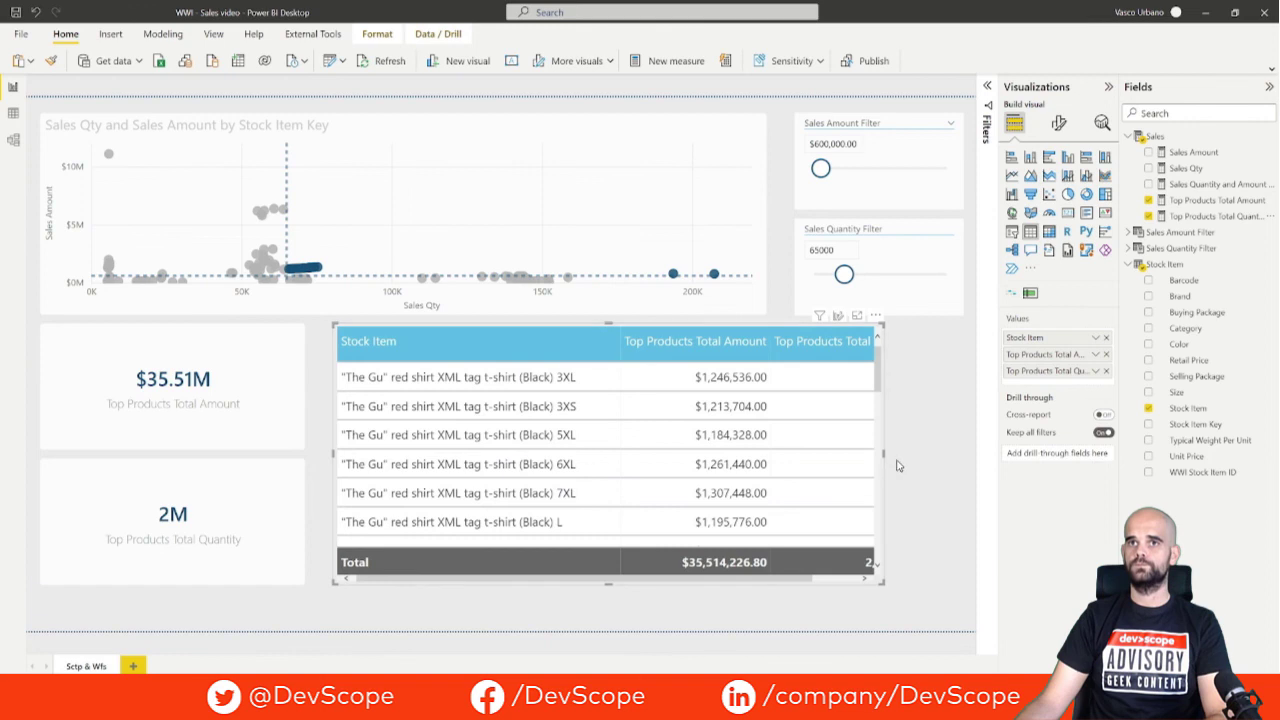
{"action": "left_click_drag", "start_coordinate": [886, 458], "coordinate": [962, 458]}
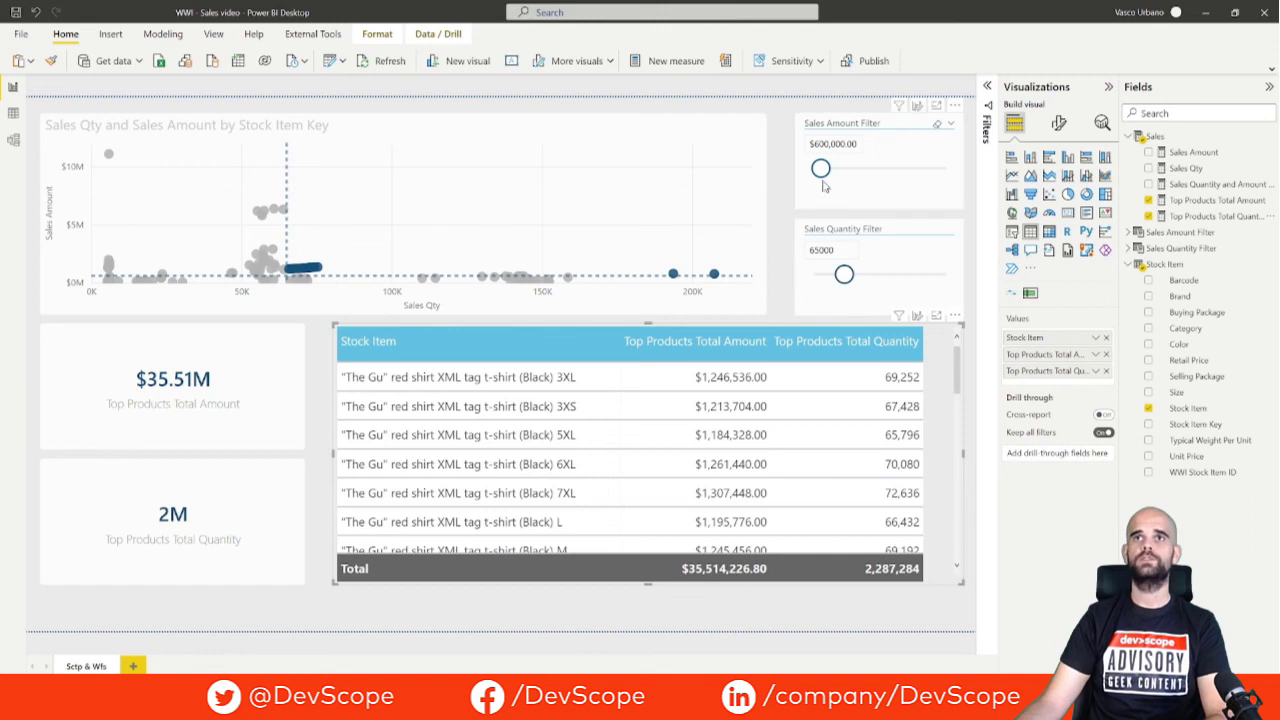
{"action": "mouse_move", "coordinate": [878, 265]}
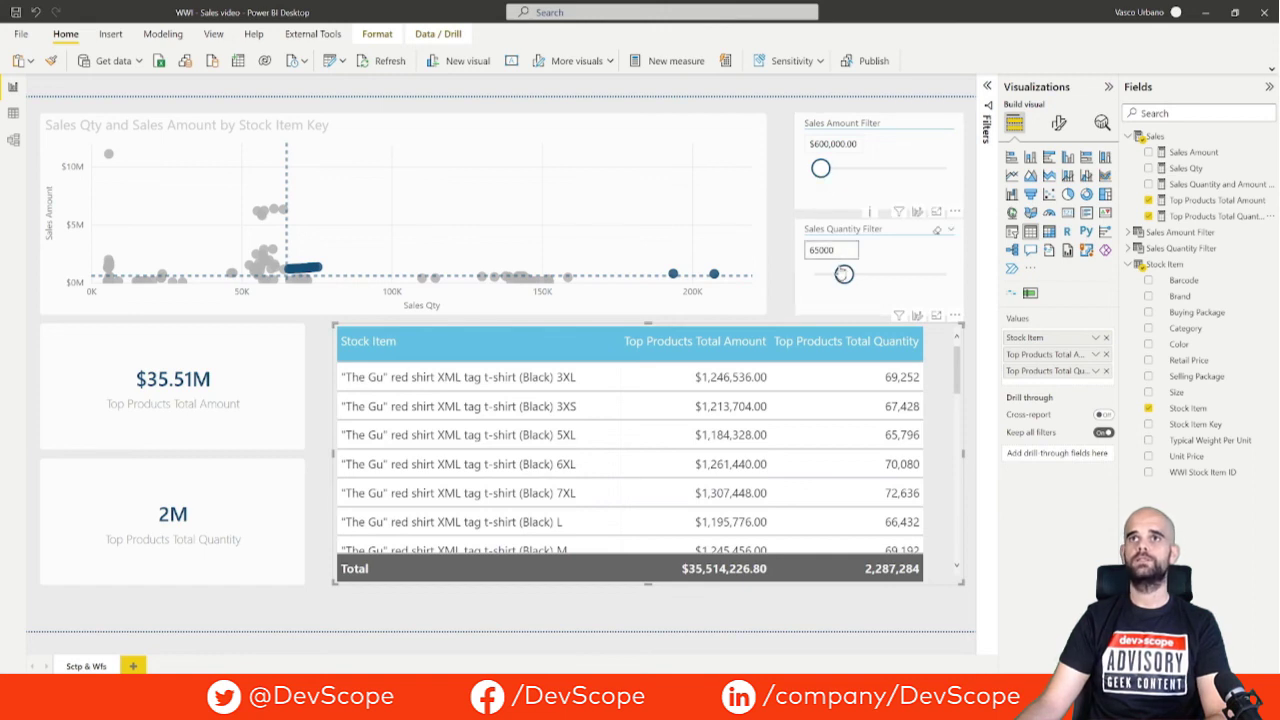
Raise the quantity threshold to 148100 to isolate the two fragile despatch tapes, then lower it back
{"action": "left_click_drag", "start_coordinate": [843, 274], "coordinate": [880, 276]}
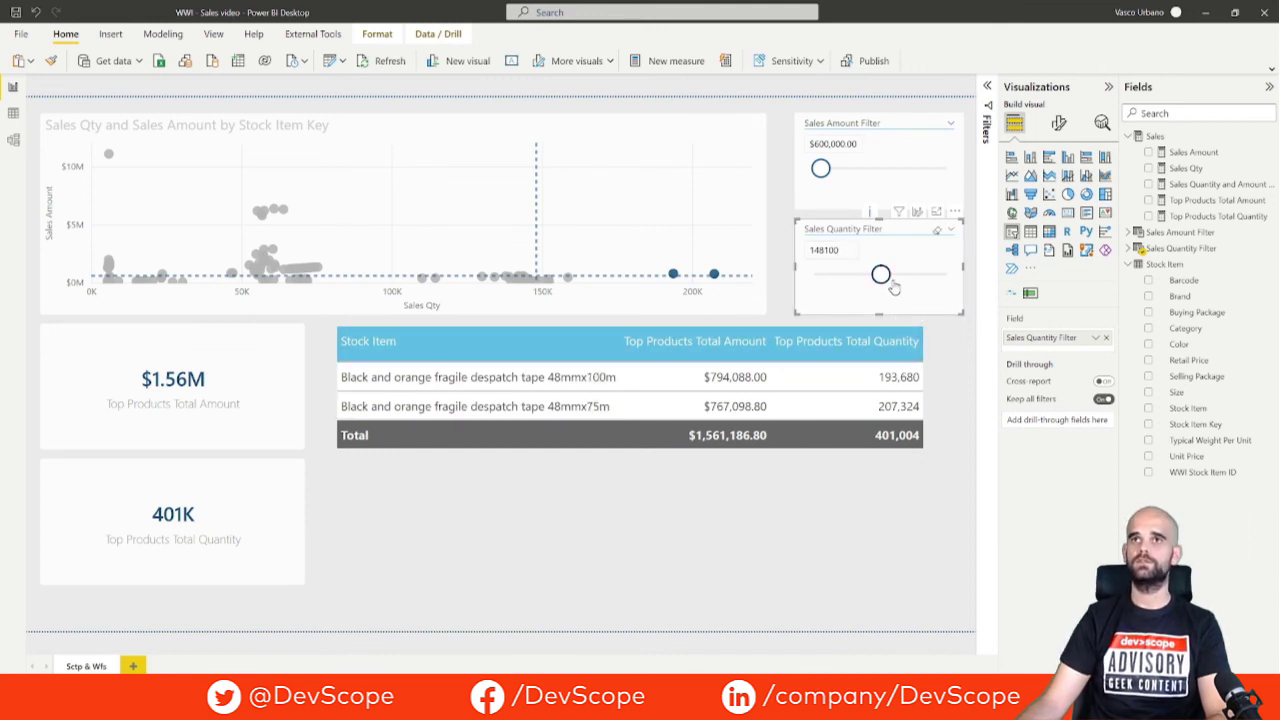
{"action": "left_click_drag", "start_coordinate": [880, 279], "coordinate": [839, 280]}
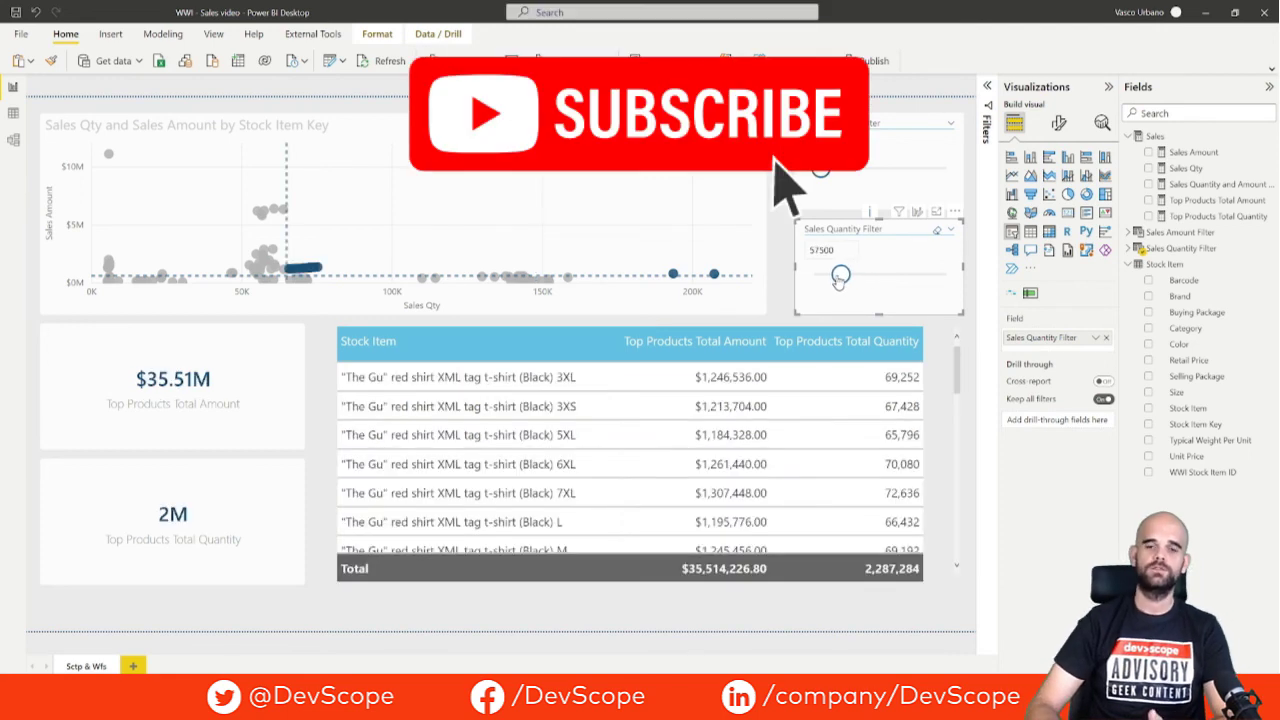